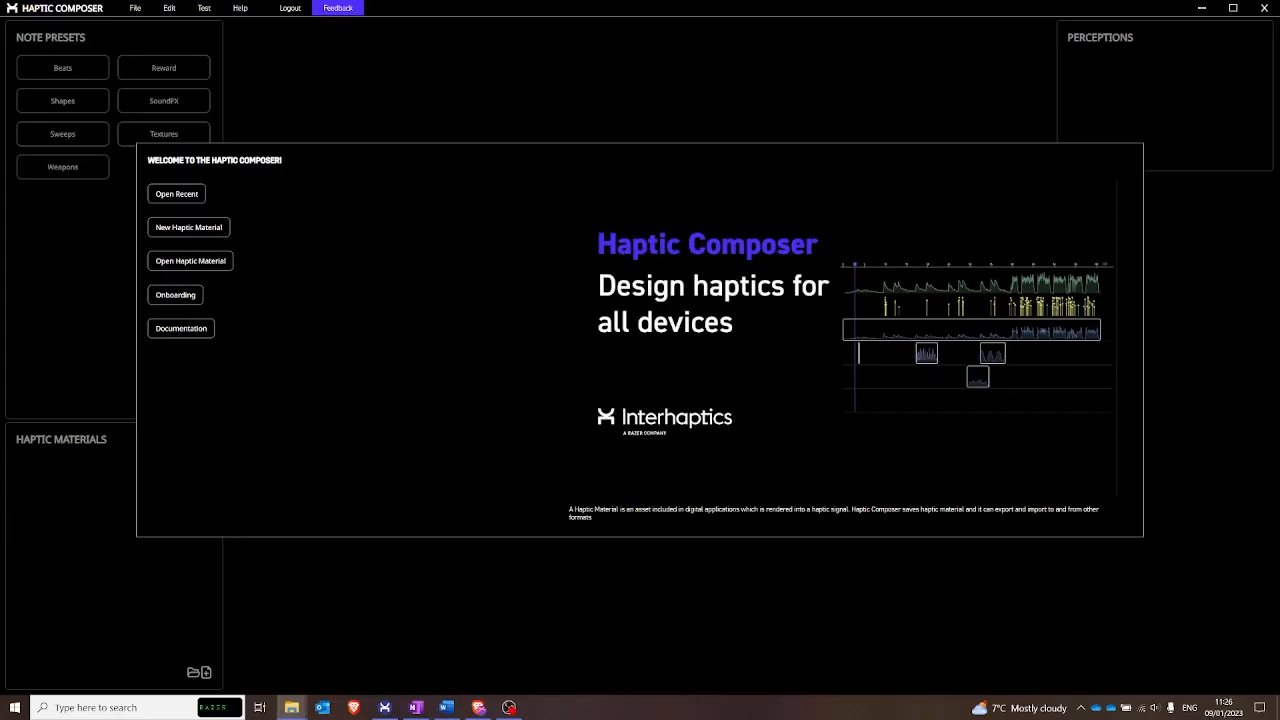
# - Create a haptic material named CarEngine in the Tutorial folder and add a Vibration (Time) perception to it
pyautogui.click(189, 228)
pyautogui.click(567, 294)
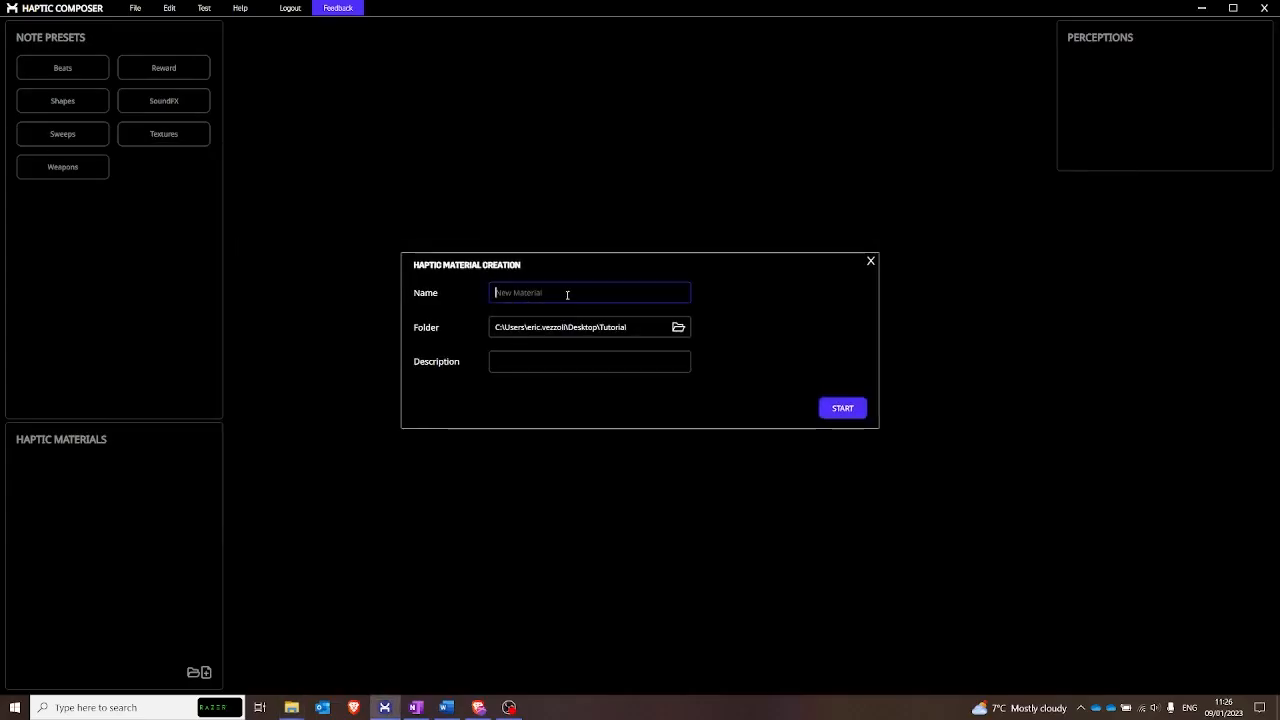
pyautogui.write('carEngin')
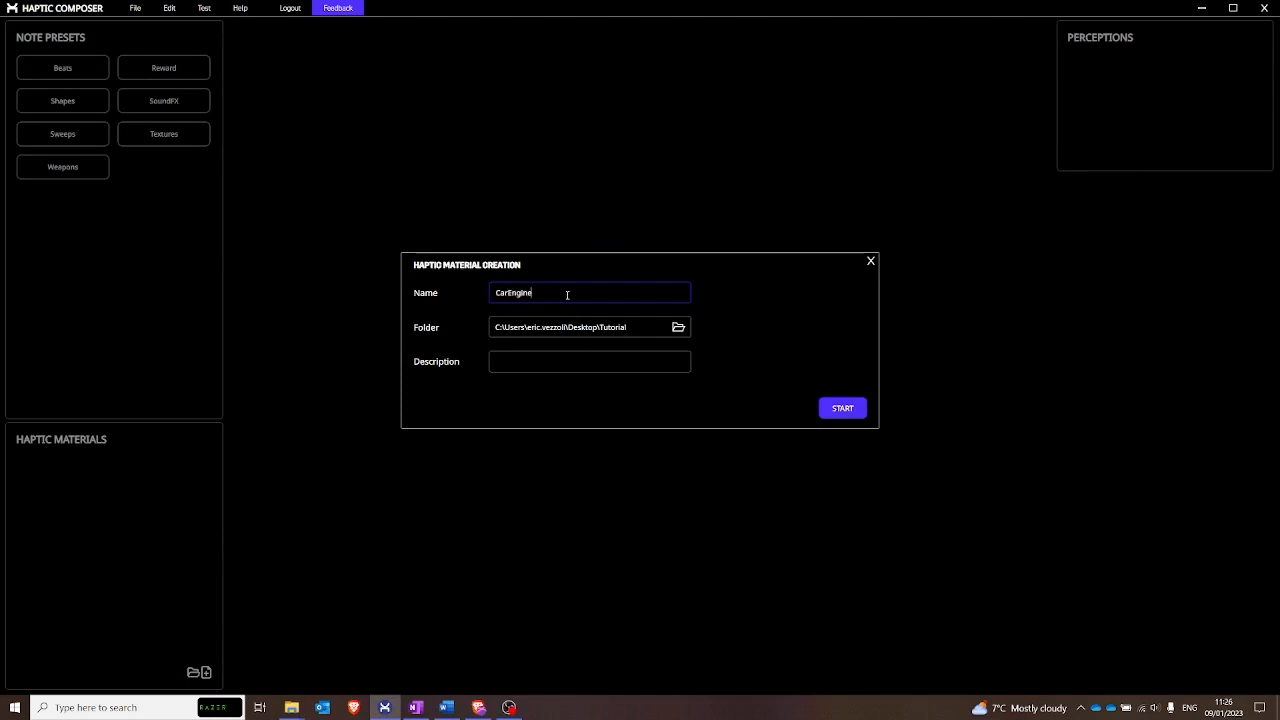
pyautogui.click(852, 411)
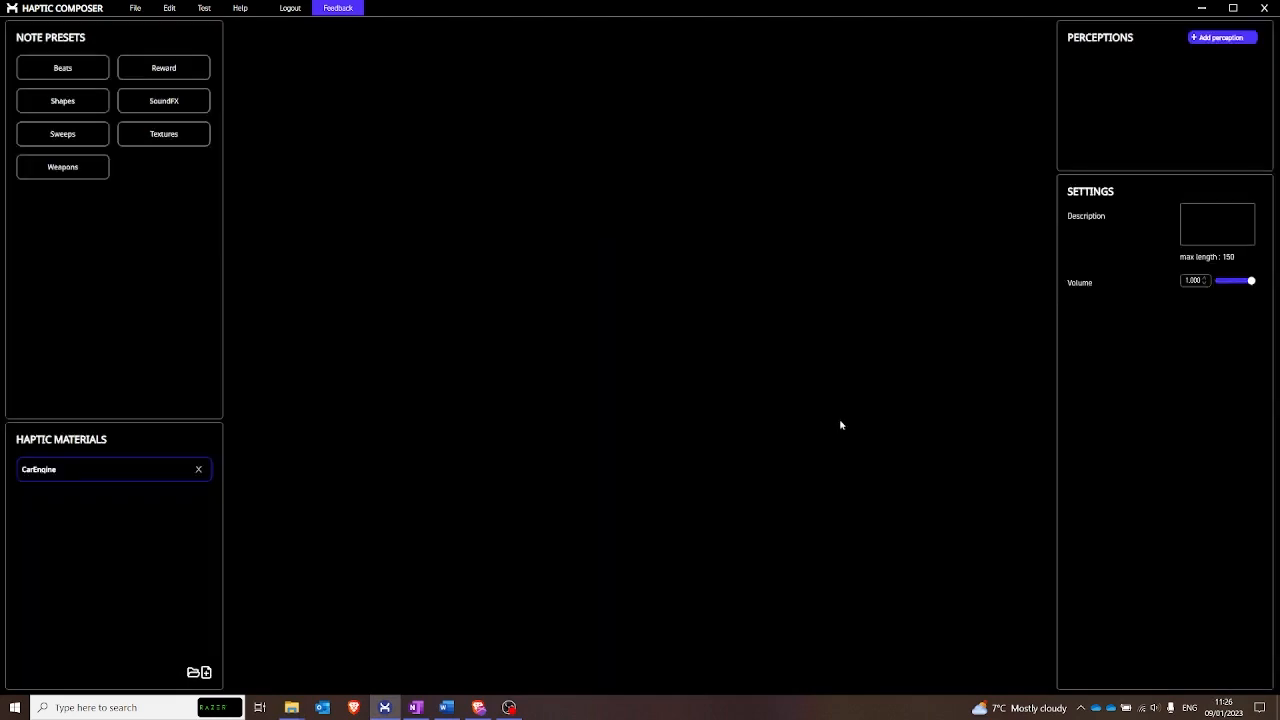
pyautogui.click(1203, 40)
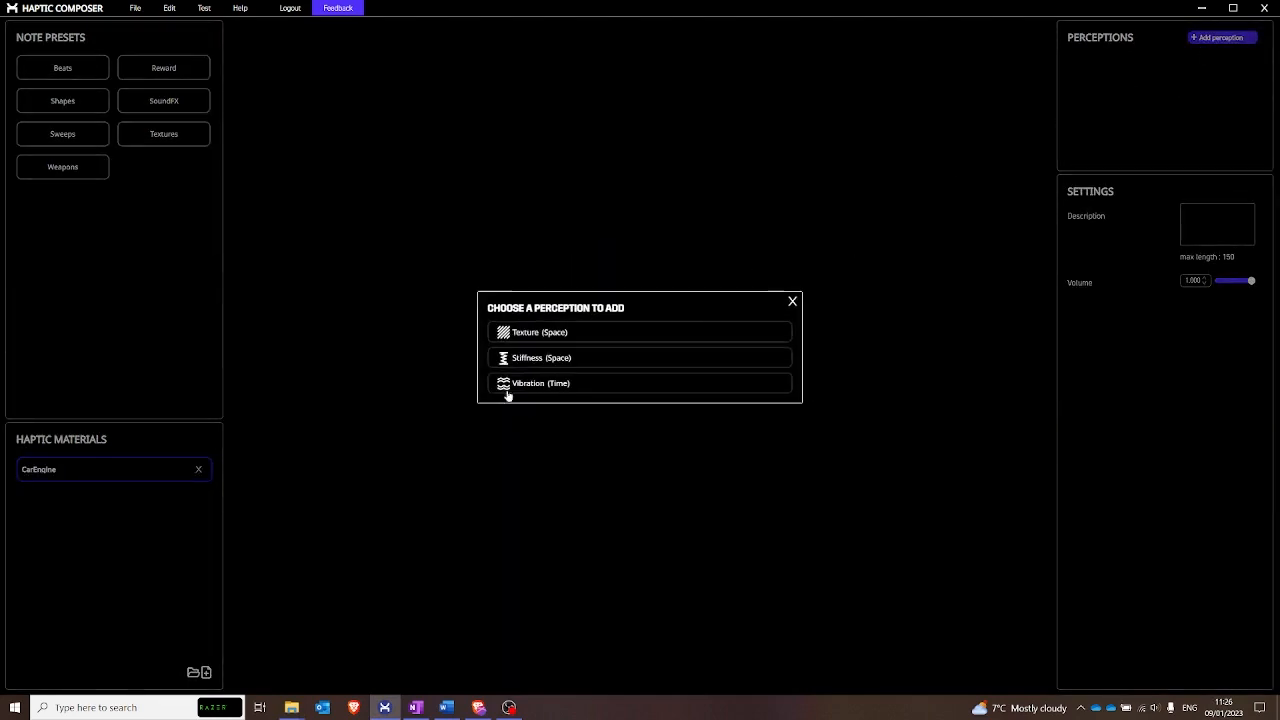
pyautogui.click(533, 390)
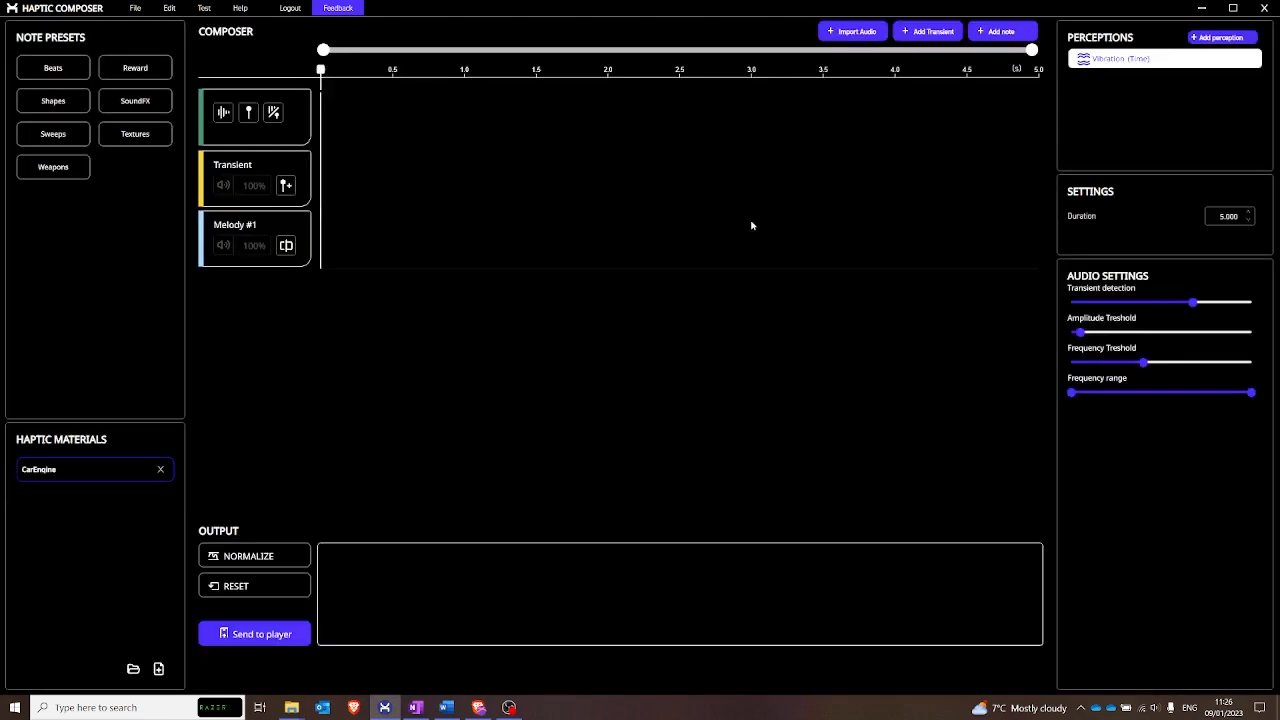
# - Import Car_Engine.wav from the desktop's Tutorial folder and convert the audio into both a melody and transients
pyautogui.click(840, 41)
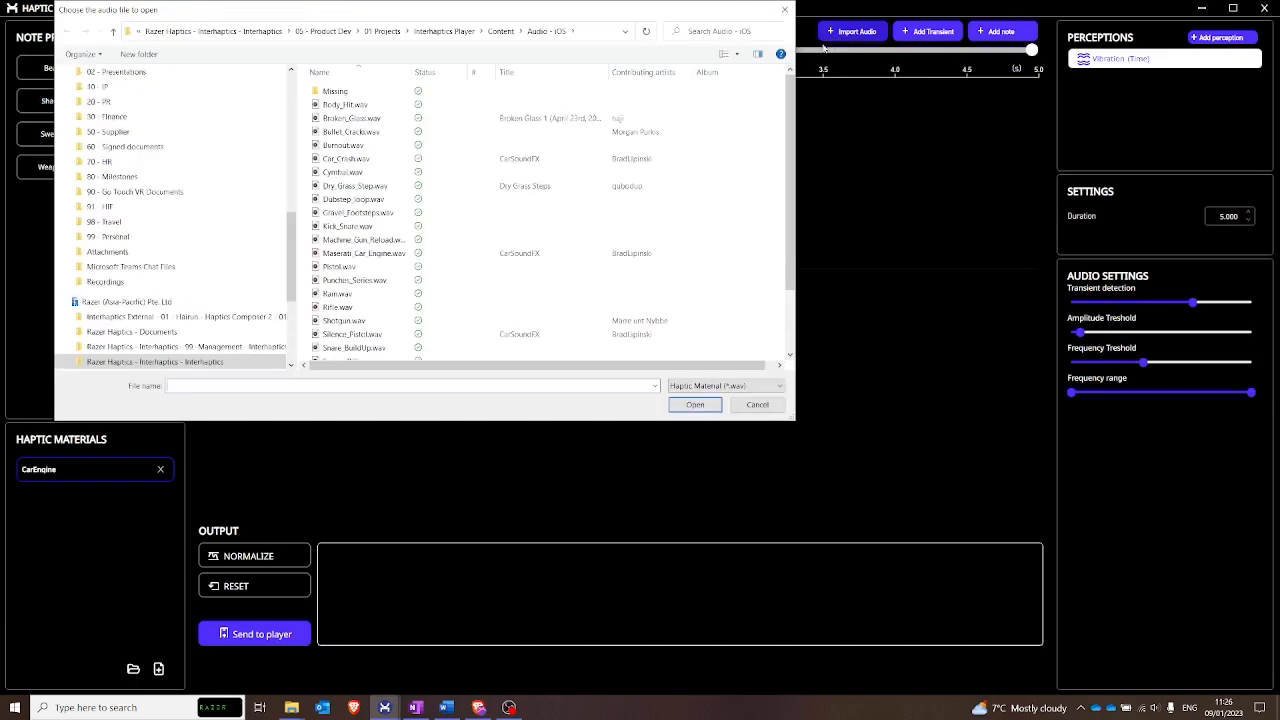
pyautogui.moveTo(294, 278); pyautogui.dragTo(292, 140)
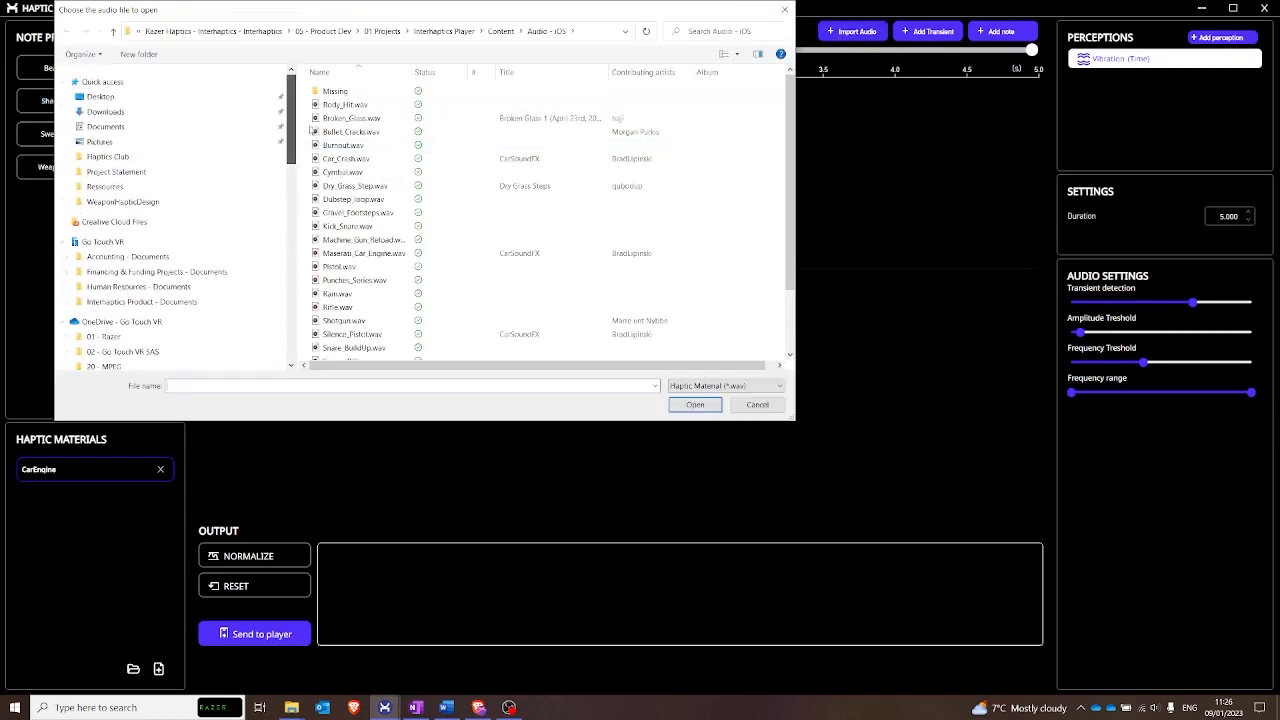
pyautogui.click(160, 97)
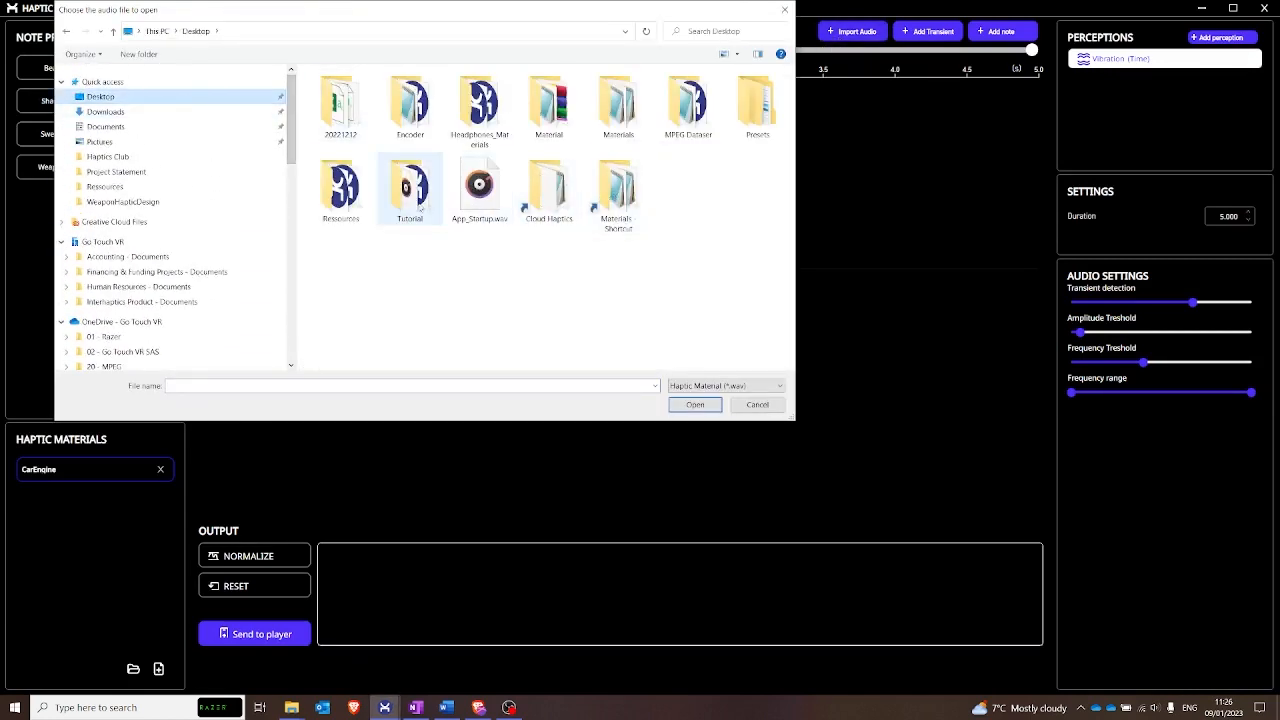
pyautogui.doubleClick(408, 192)
pyautogui.click(348, 119)
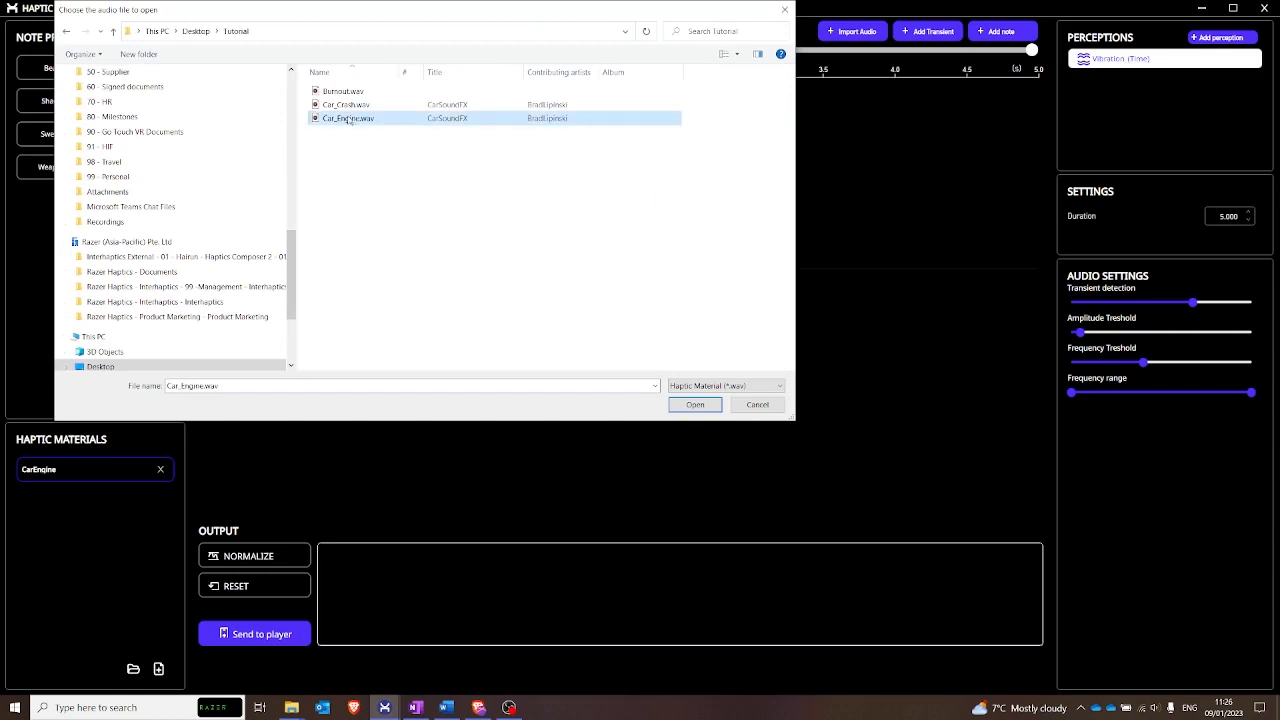
pyautogui.click(690, 406)
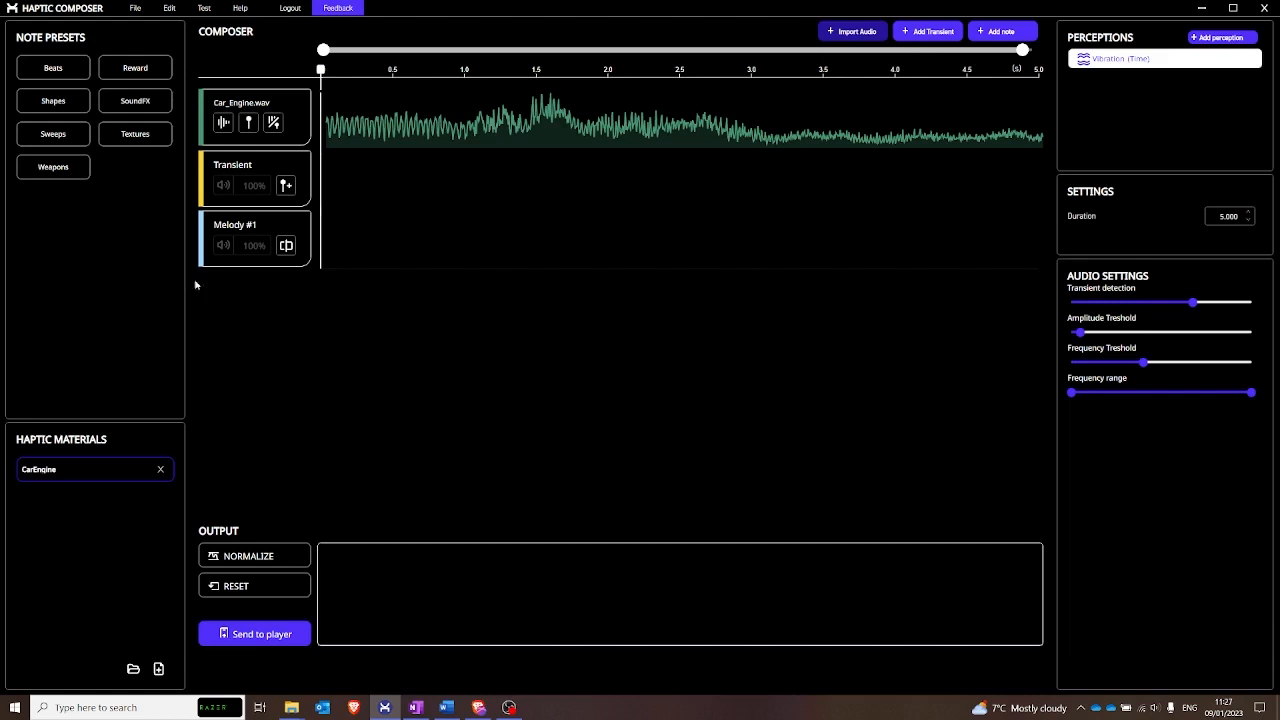
pyautogui.click(273, 122)
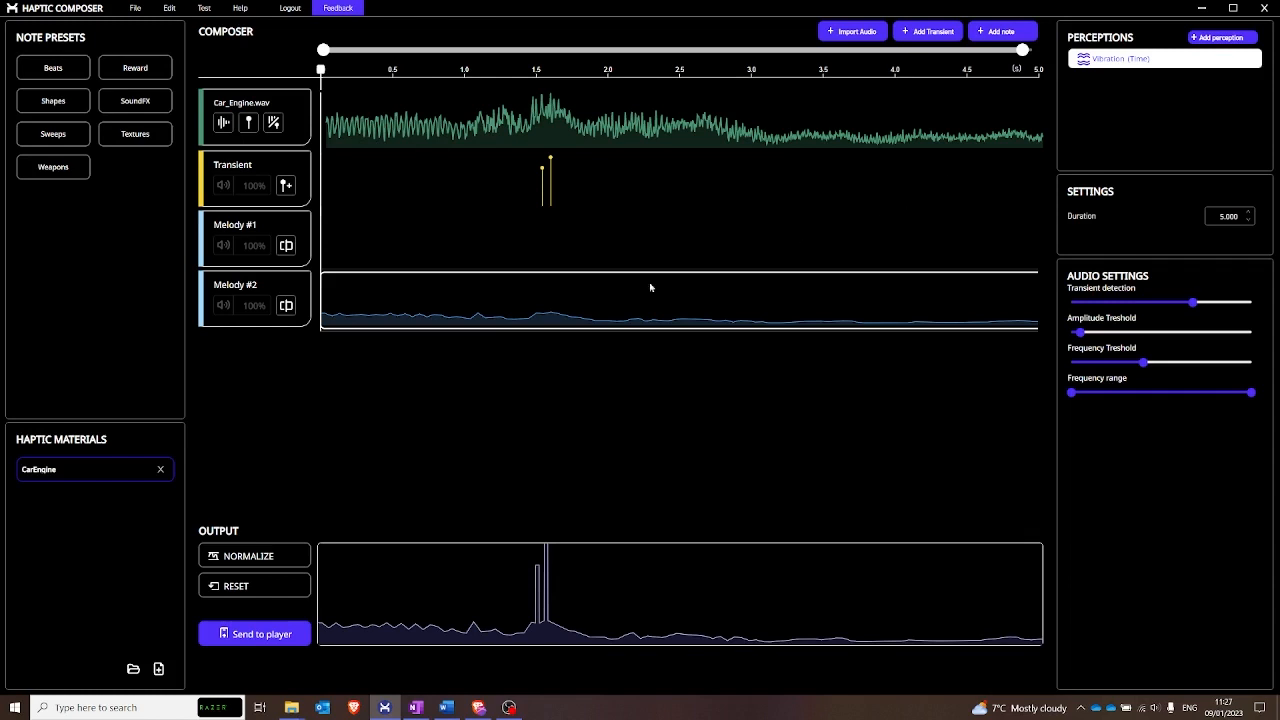
# - Open the generated Melody #2 note in a maximized note editor and hide its transient and frequency curves
pyautogui.doubleClick(583, 297)
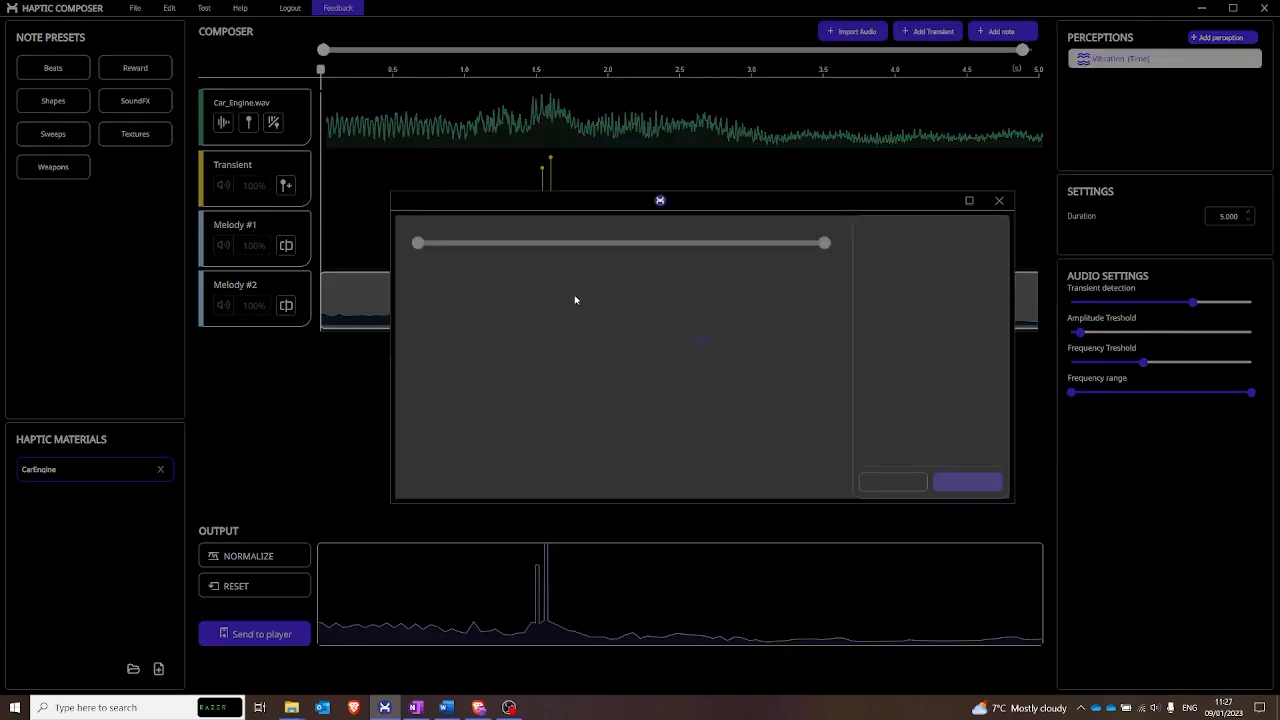
pyautogui.click(968, 200)
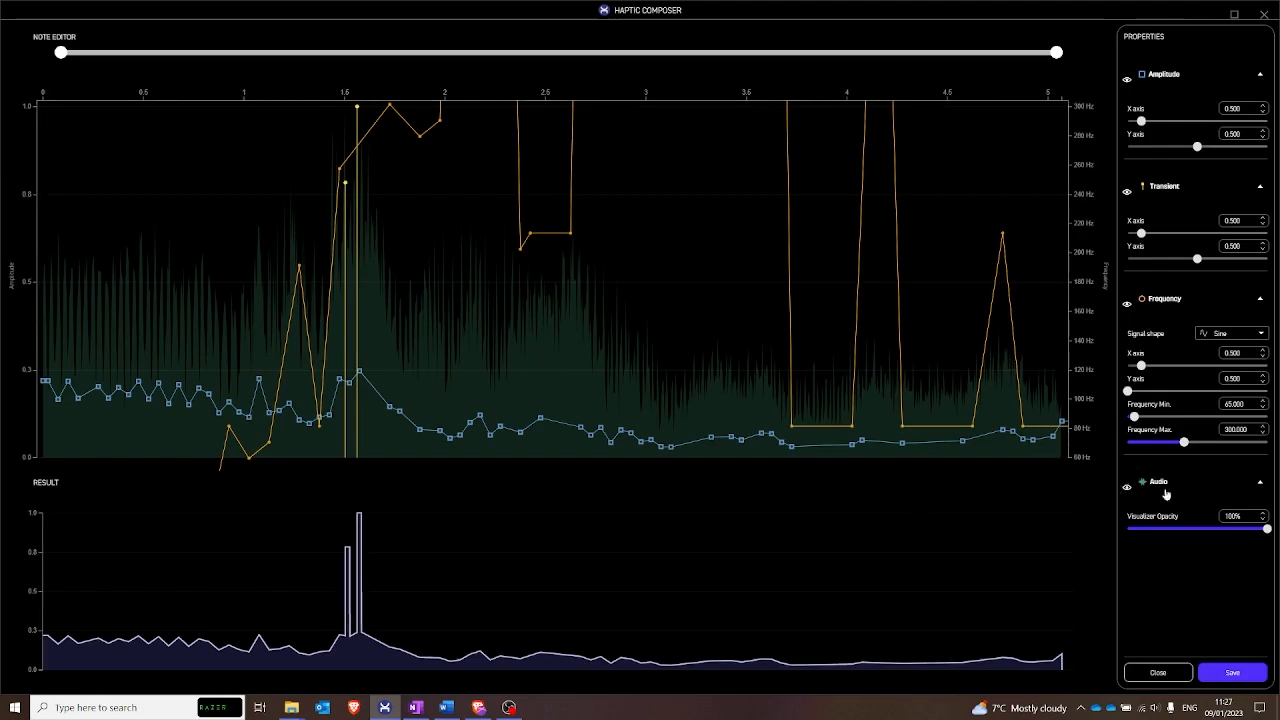
pyautogui.click(1127, 192)
pyautogui.click(1127, 304)
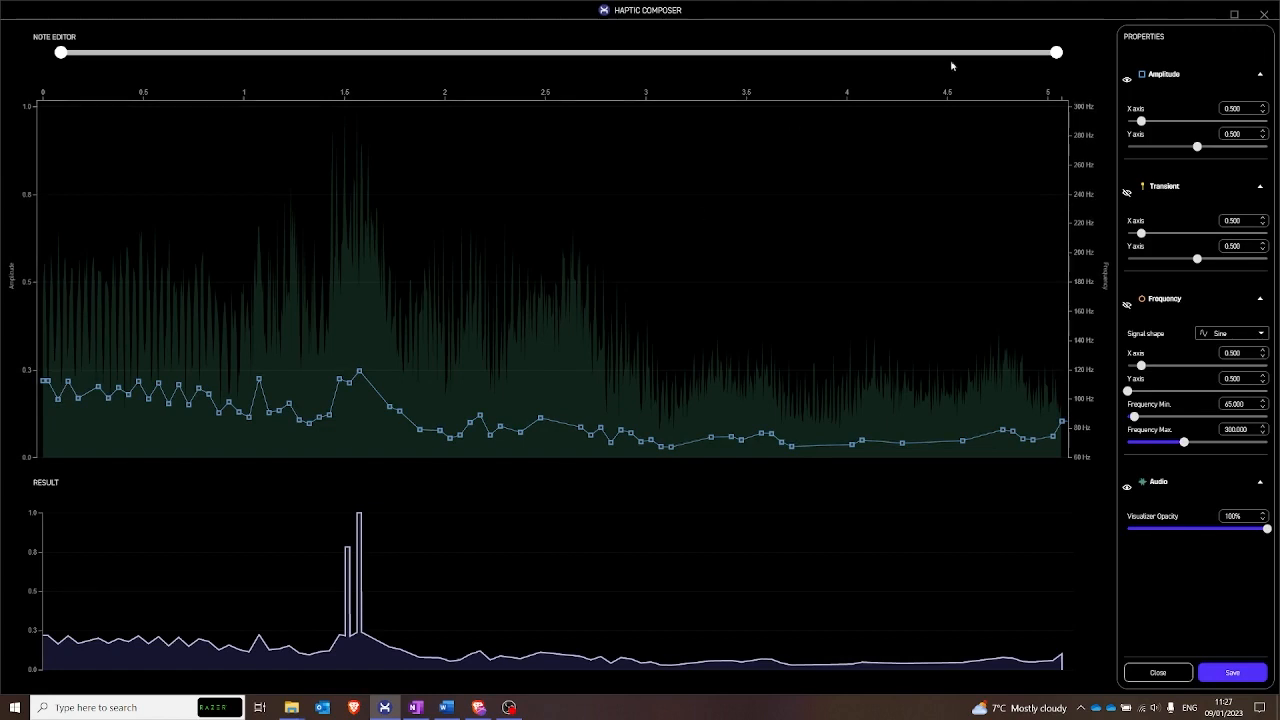
# - Move the second amplitude point to 0.006 s at 0.560 and add a valley point right after it, at about 0.2 amplitude
pyautogui.moveTo(1056, 52); pyautogui.dragTo(817, 52)
pyautogui.moveTo(585, 81); pyautogui.dragTo(443, 94)
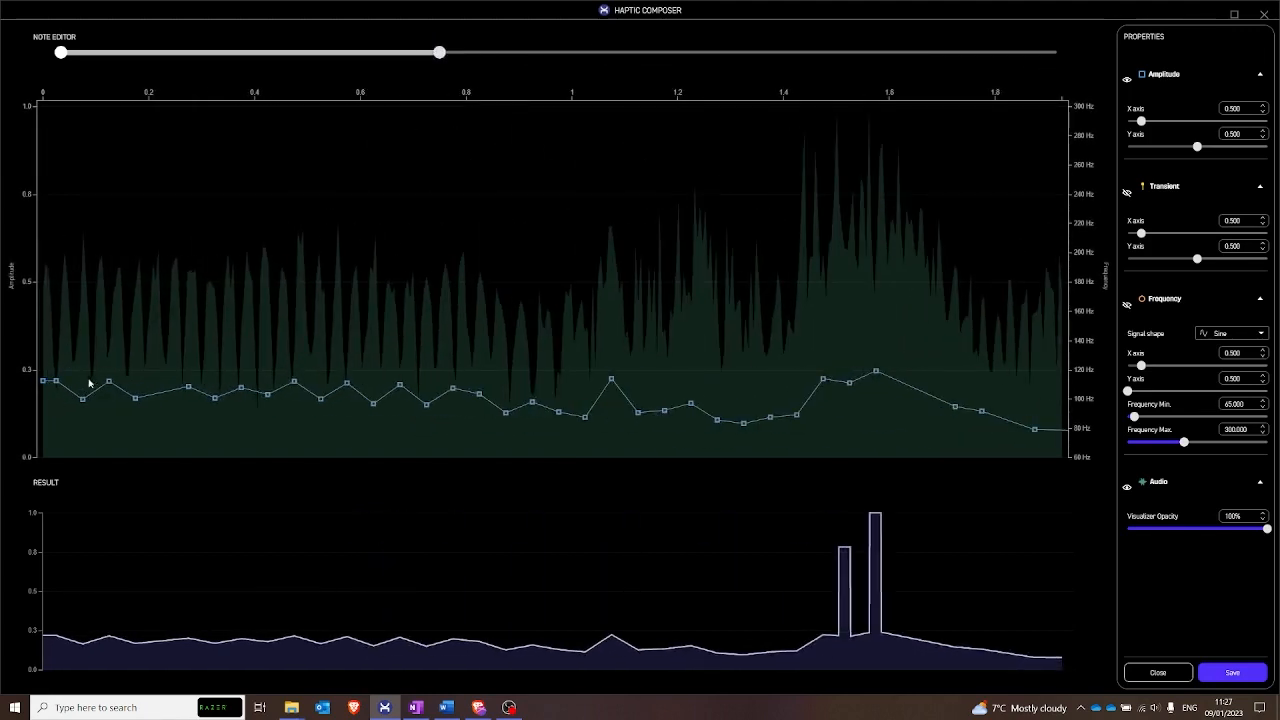
pyautogui.moveTo(57, 381); pyautogui.dragTo(45, 261)
pyautogui.click(56, 385)
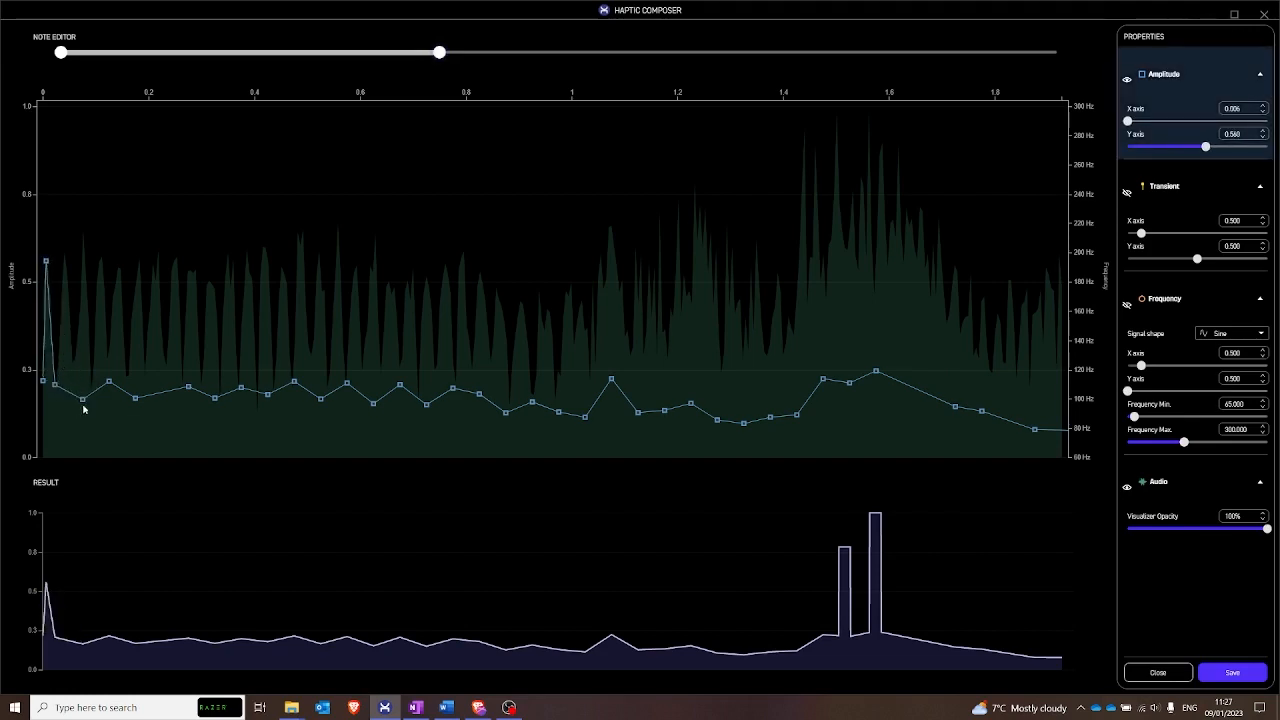
# - Delete the generated amplitude points between about 0.07 s and 1.05 s
pyautogui.click(84, 403)
pyautogui.press('Delete')
pyautogui.press('Delete')
pyautogui.press('Delete')
pyautogui.press('Delete')
pyautogui.press('Delete')
pyautogui.press('Delete')
pyautogui.press('Delete')
pyautogui.press('Delete')
pyautogui.press('Delete')
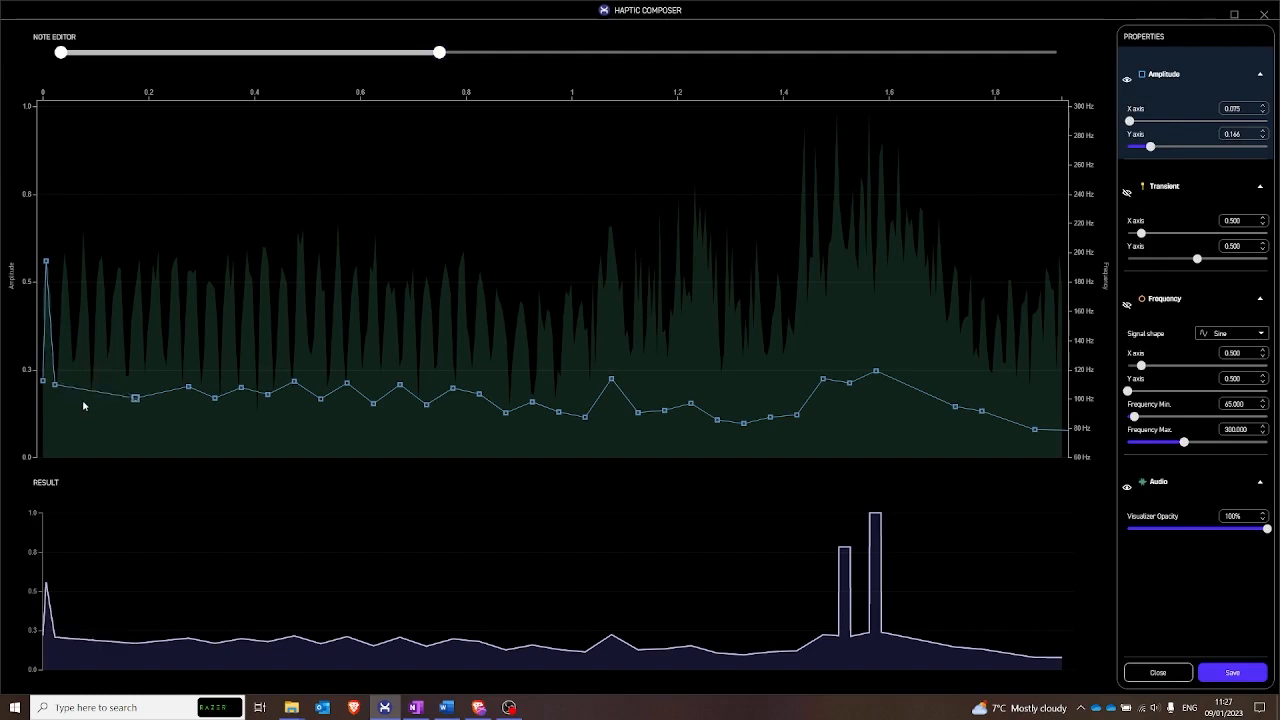
pyautogui.press('Delete')
pyautogui.press('Delete')
pyautogui.press('Delete')
pyautogui.press('Delete')
pyautogui.press('Delete')
pyautogui.press('Delete')
pyautogui.press('Delete')
pyautogui.press('Delete')
pyautogui.press('Delete')
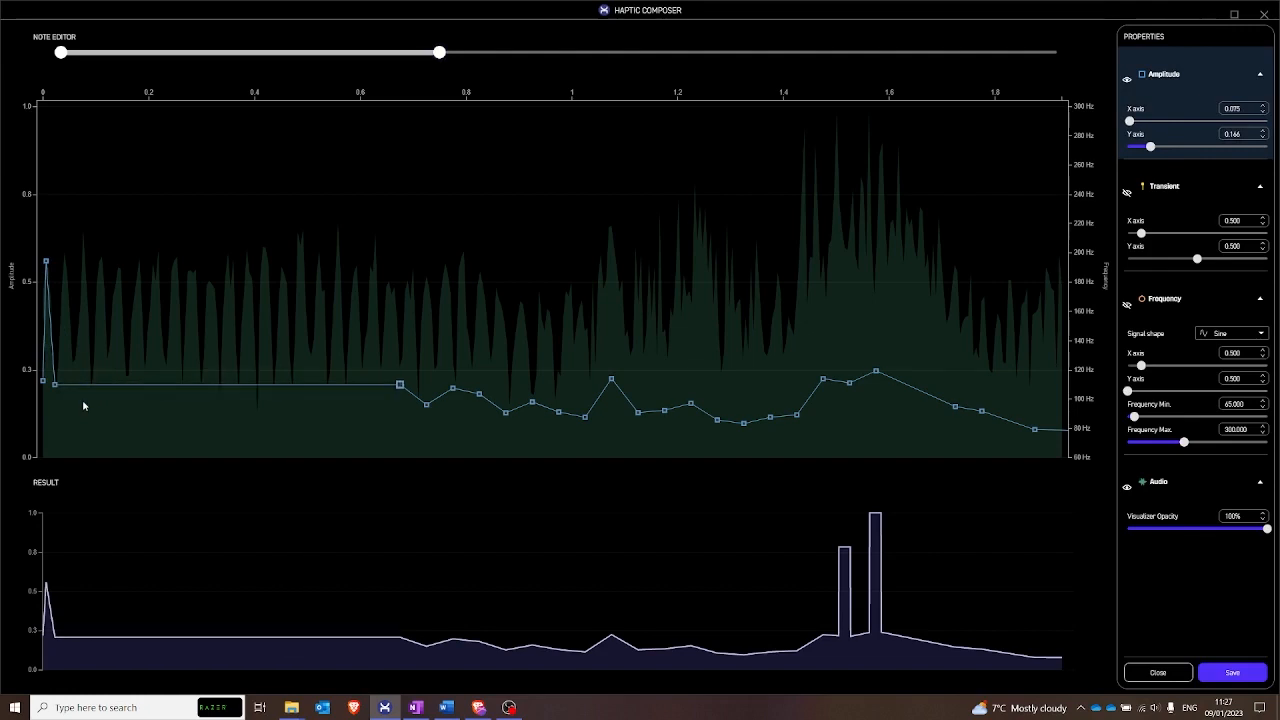
pyautogui.press('Delete')
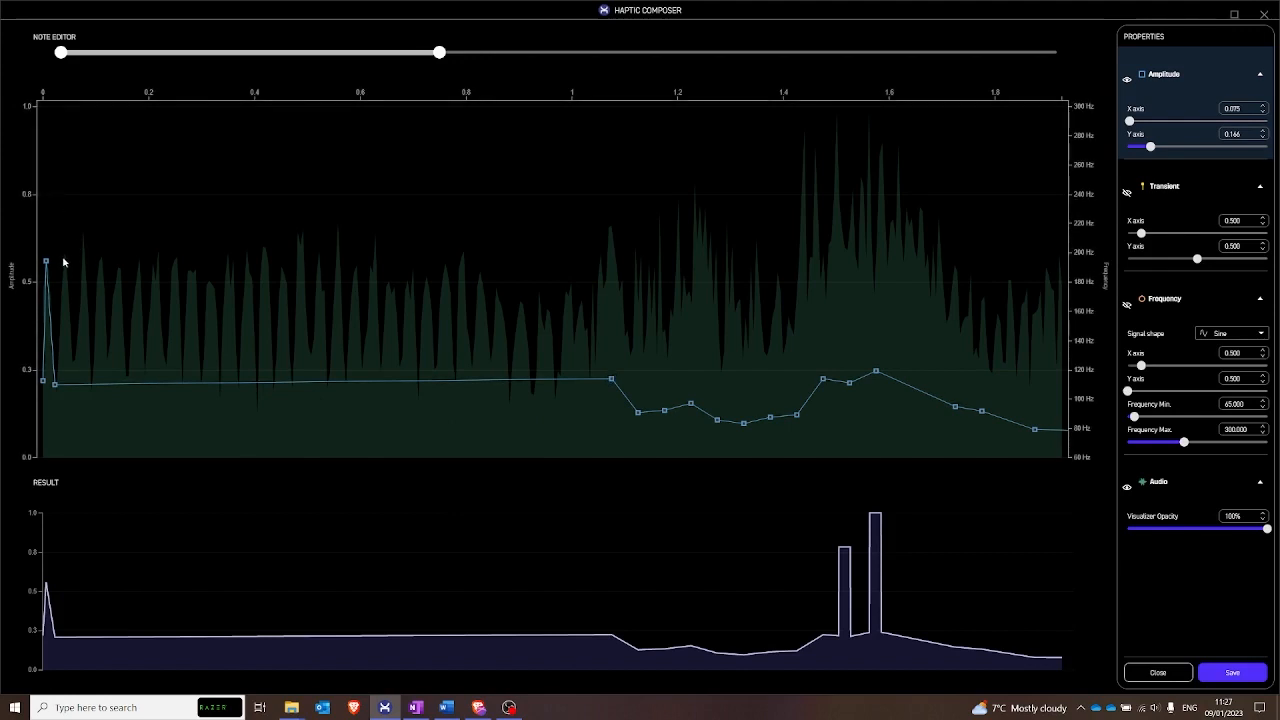
# - Trace the audio waveform with alternating peak and valley amplitude points from about 0.04 s to 0.93 s
pyautogui.click(63, 262)
pyautogui.click(71, 356)
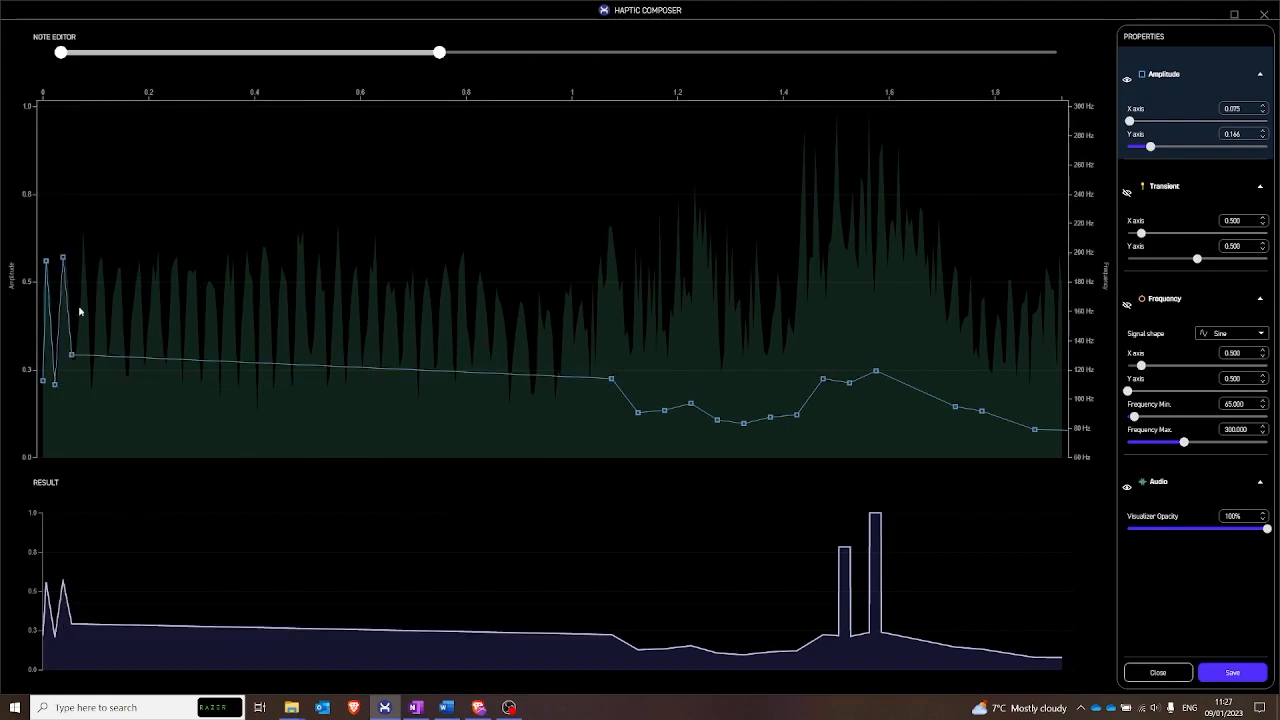
pyautogui.click(82, 245)
pyautogui.click(88, 382)
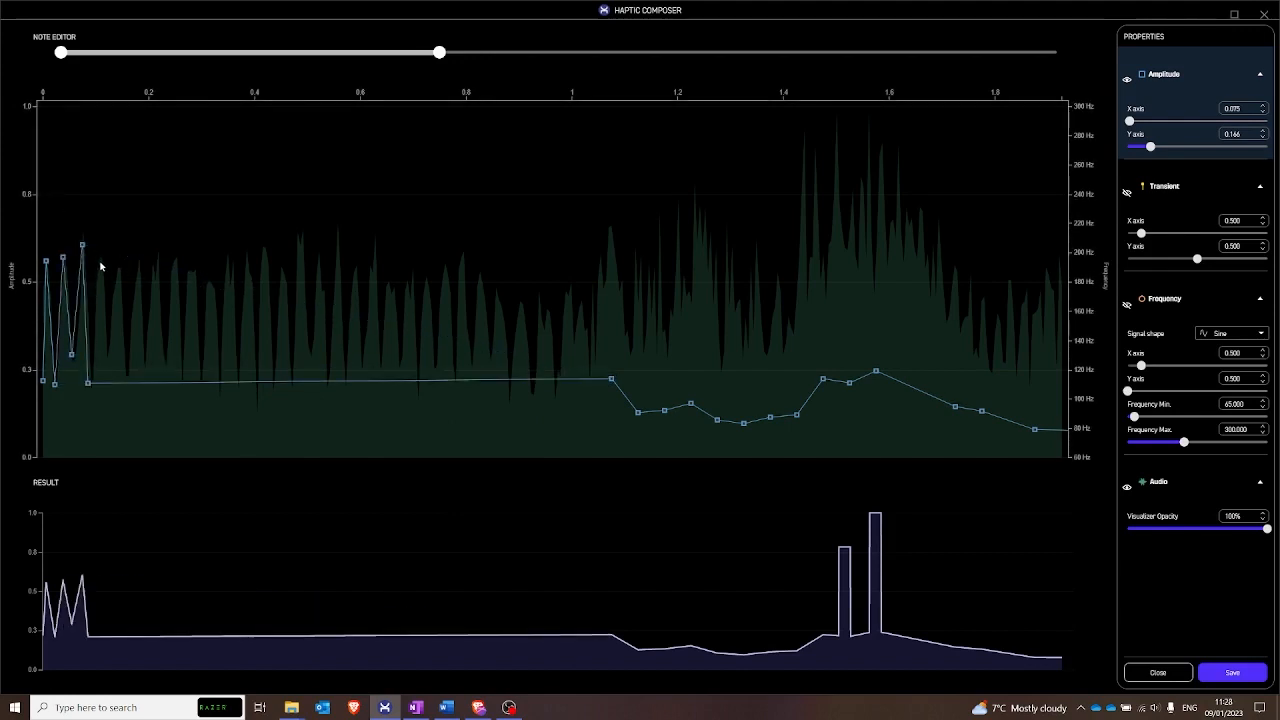
pyautogui.click(100, 261)
pyautogui.click(109, 350)
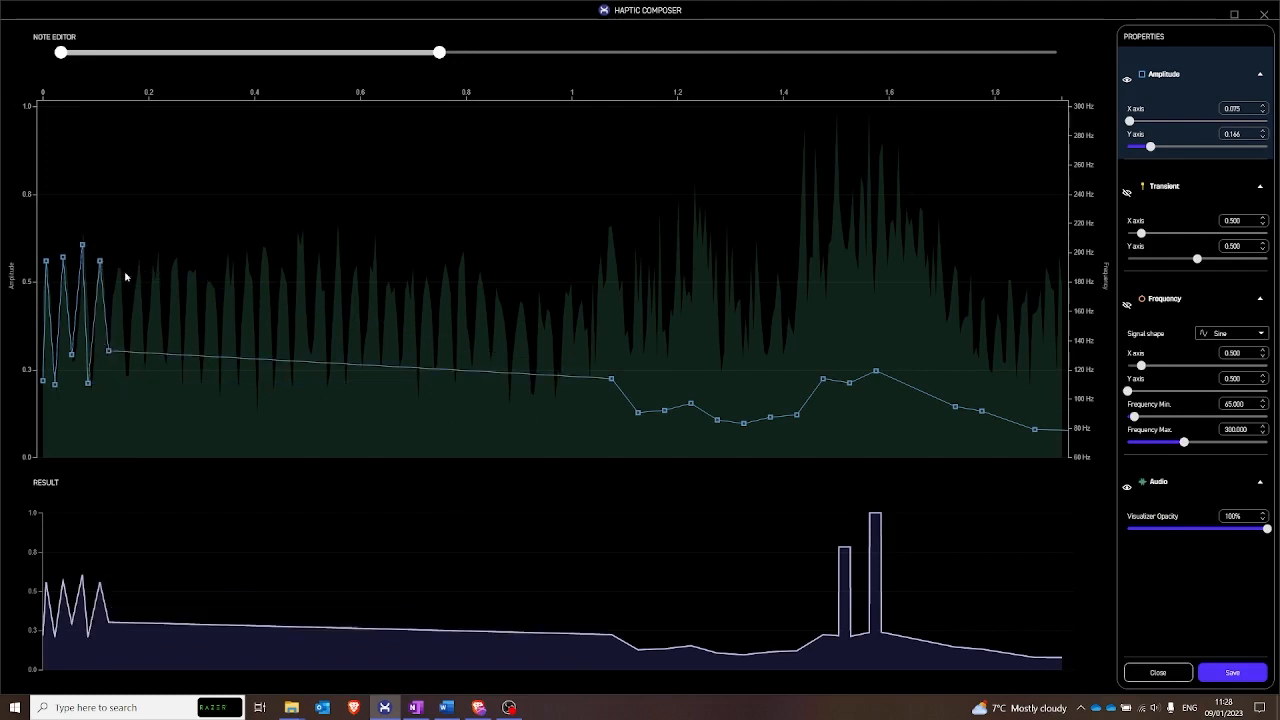
pyautogui.click(118, 266)
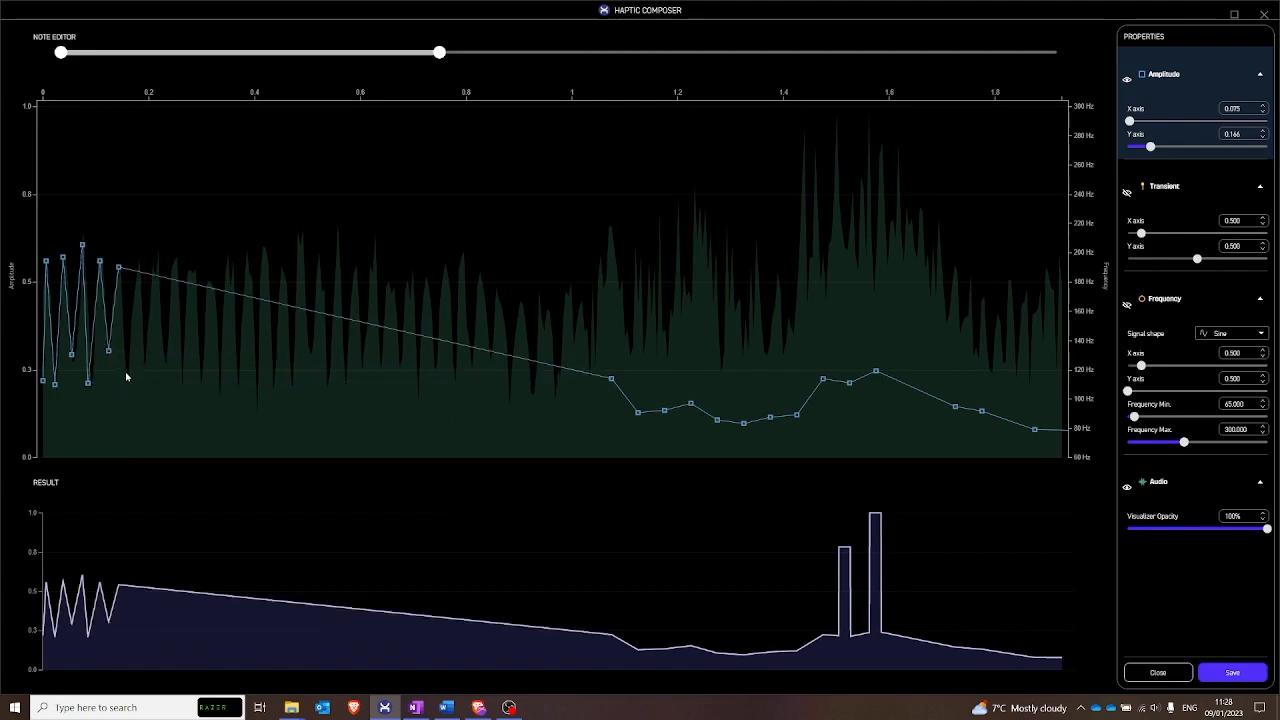
pyautogui.click(124, 369)
pyautogui.click(138, 266)
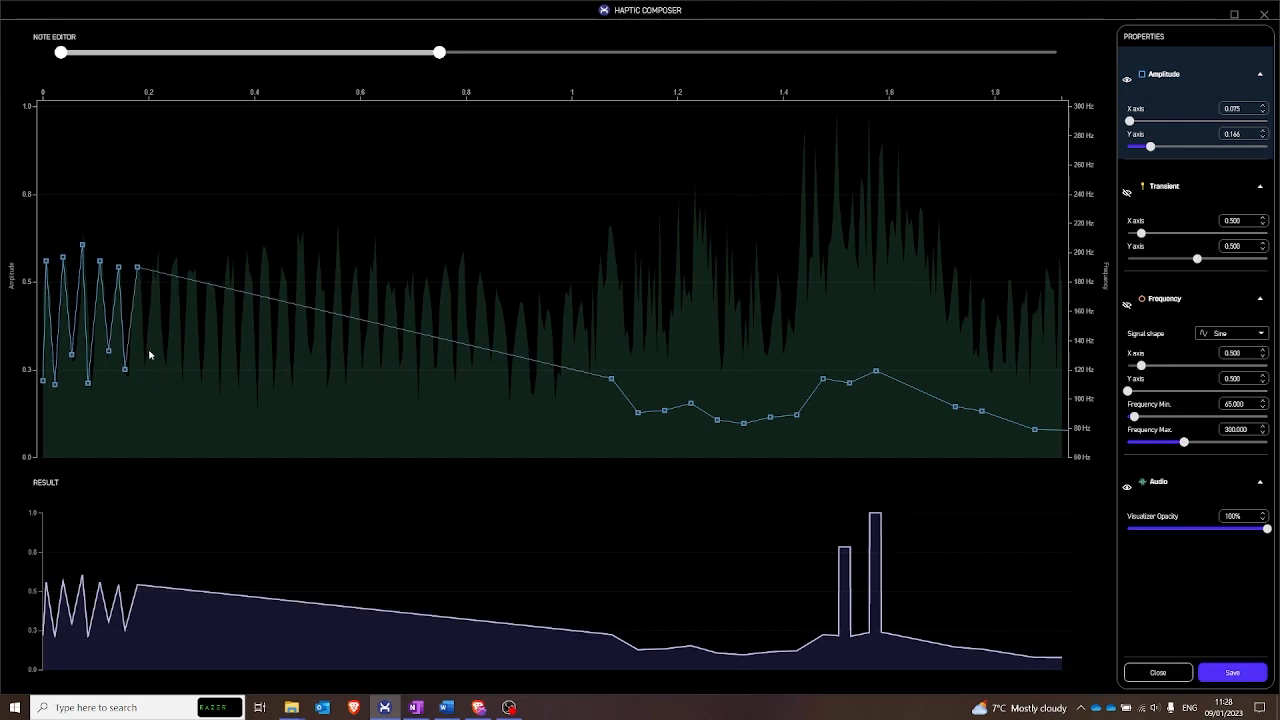
pyautogui.click(147, 364)
pyautogui.click(157, 267)
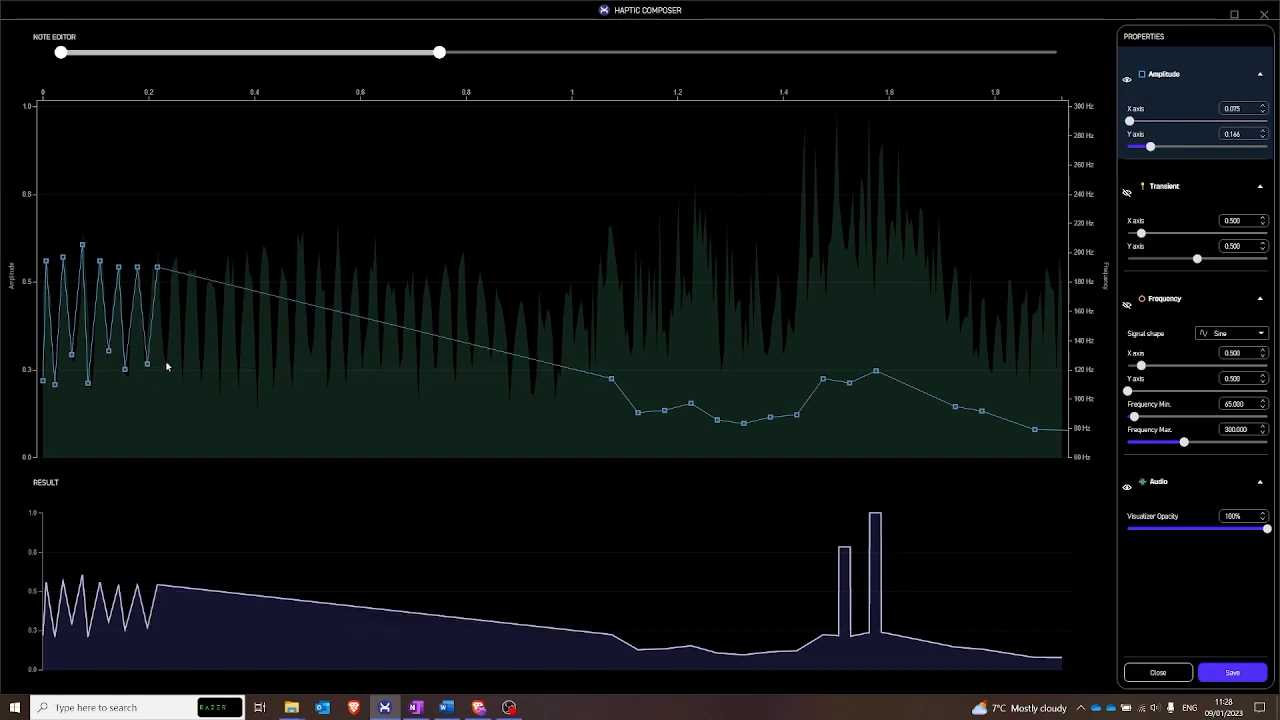
pyautogui.click(166, 360)
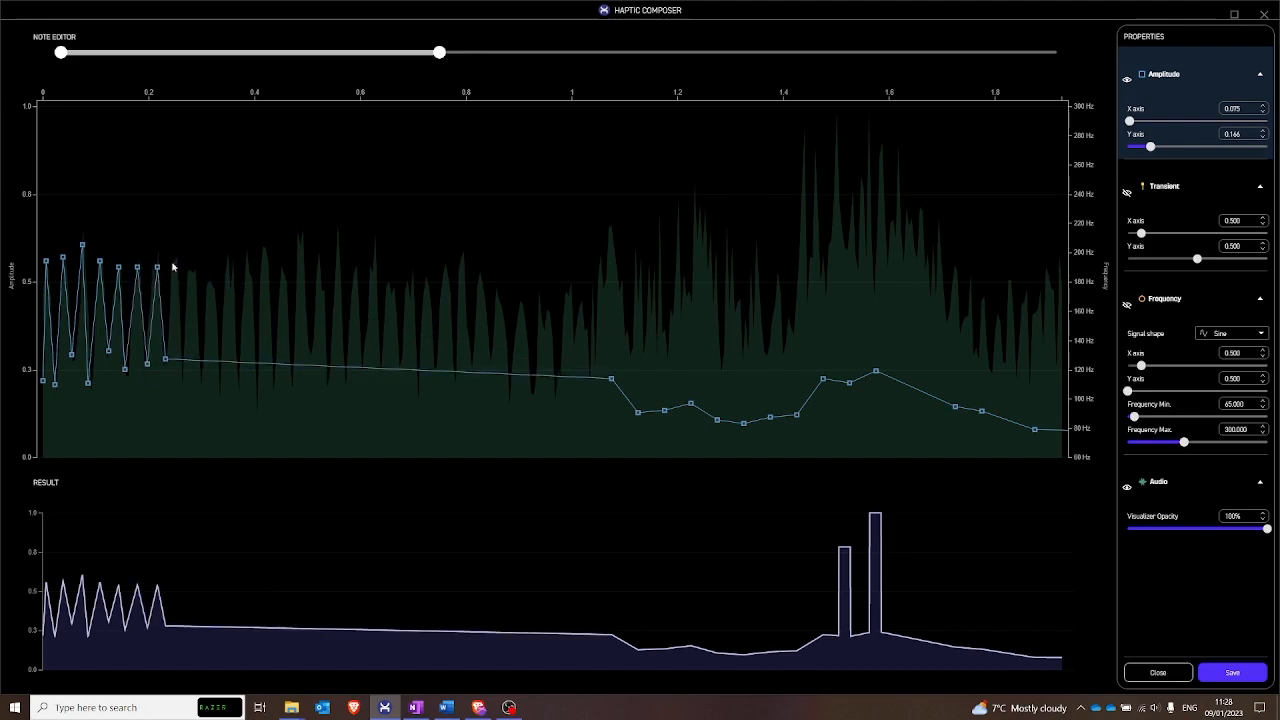
pyautogui.click(174, 259)
pyautogui.click(180, 377)
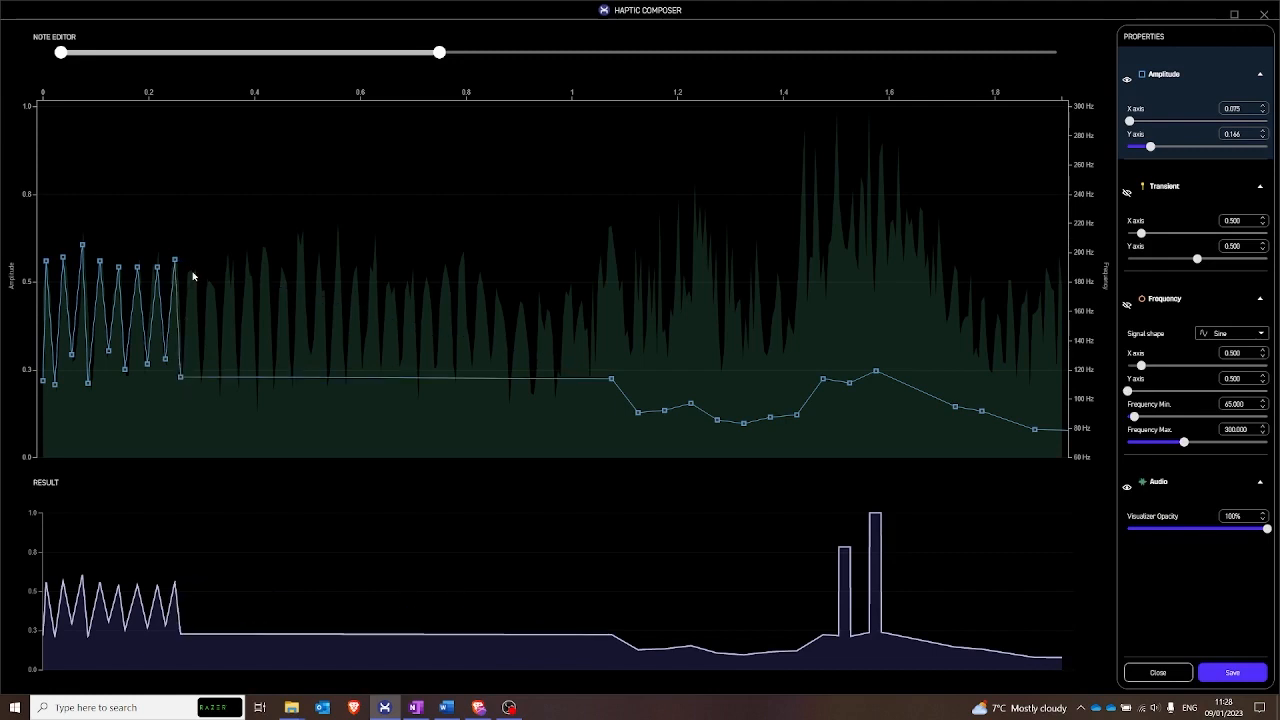
pyautogui.click(192, 270)
pyautogui.click(202, 382)
pyautogui.click(208, 284)
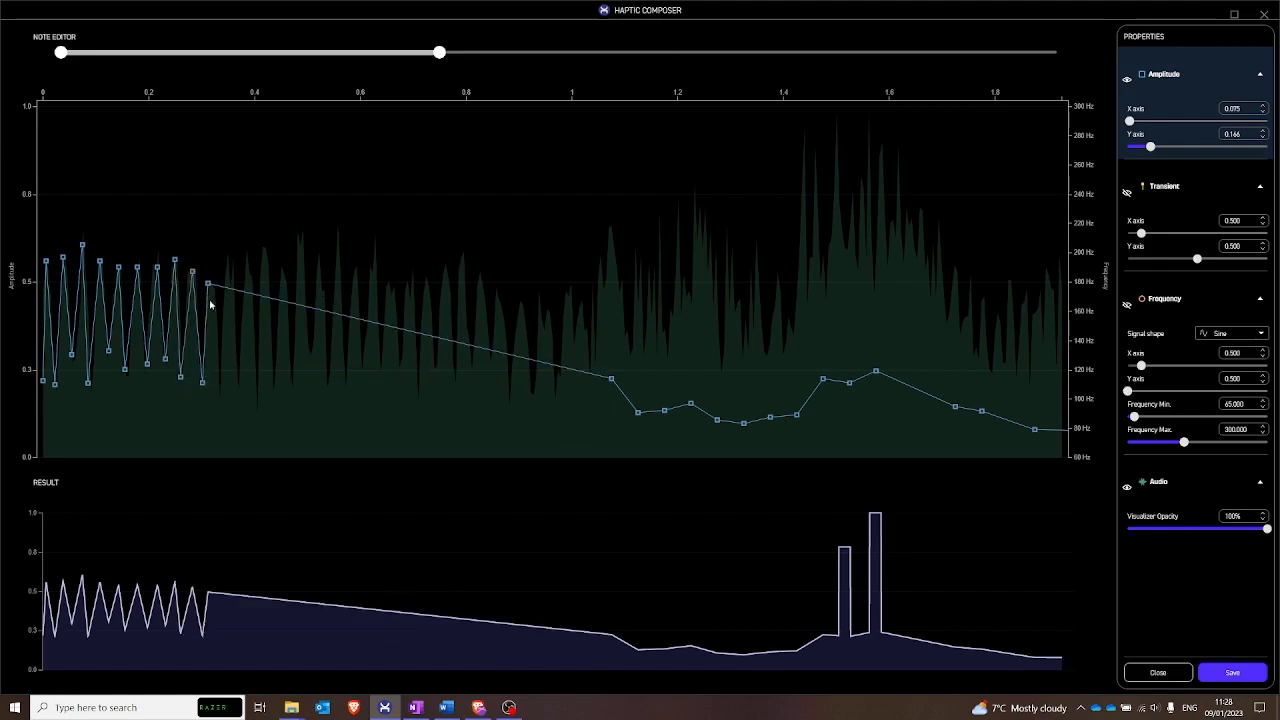
pyautogui.click(220, 379)
pyautogui.click(228, 265)
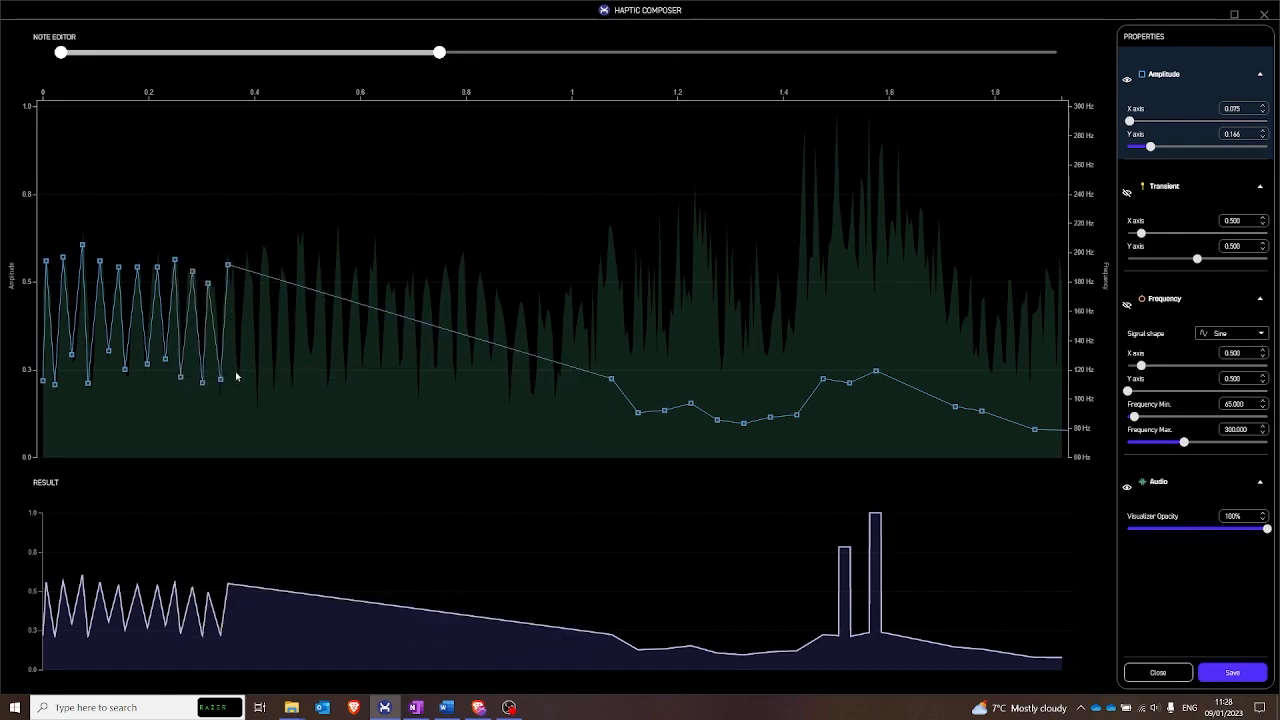
pyautogui.click(237, 379)
pyautogui.click(247, 265)
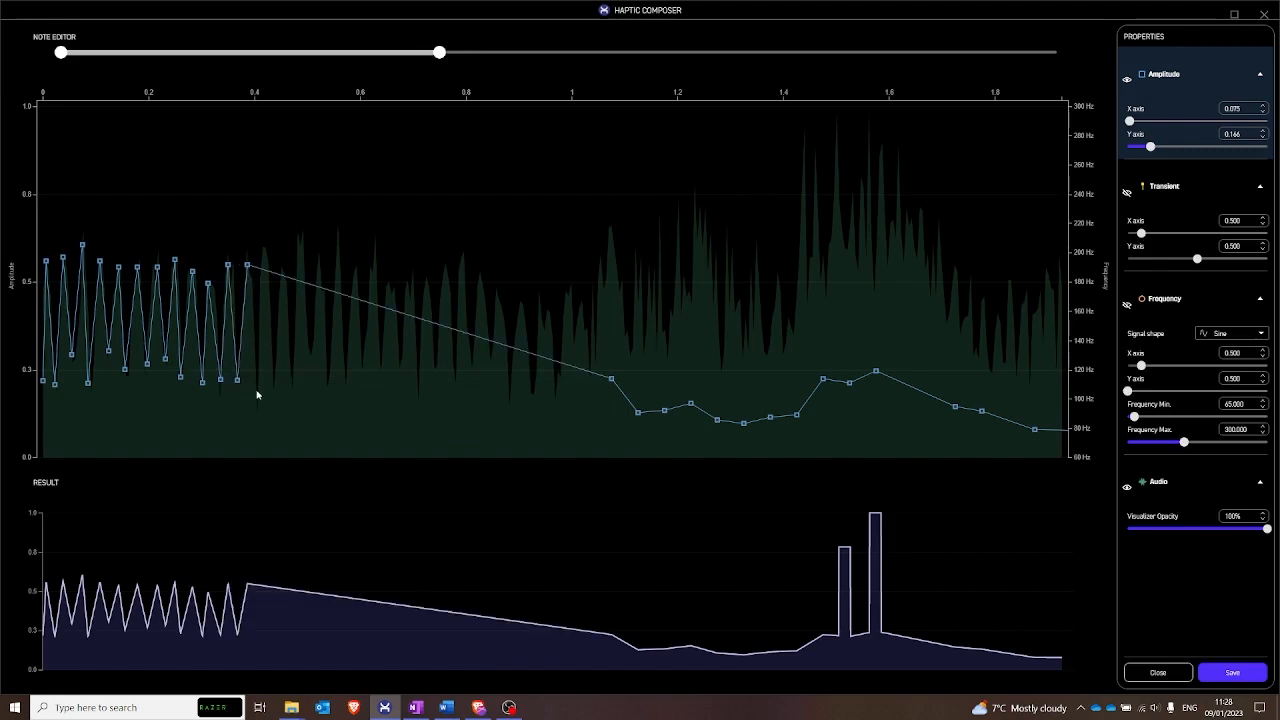
pyautogui.click(256, 388)
pyautogui.click(265, 253)
pyautogui.click(271, 371)
pyautogui.click(278, 278)
pyautogui.click(289, 371)
pyautogui.click(300, 242)
pyautogui.click(310, 349)
pyautogui.click(317, 261)
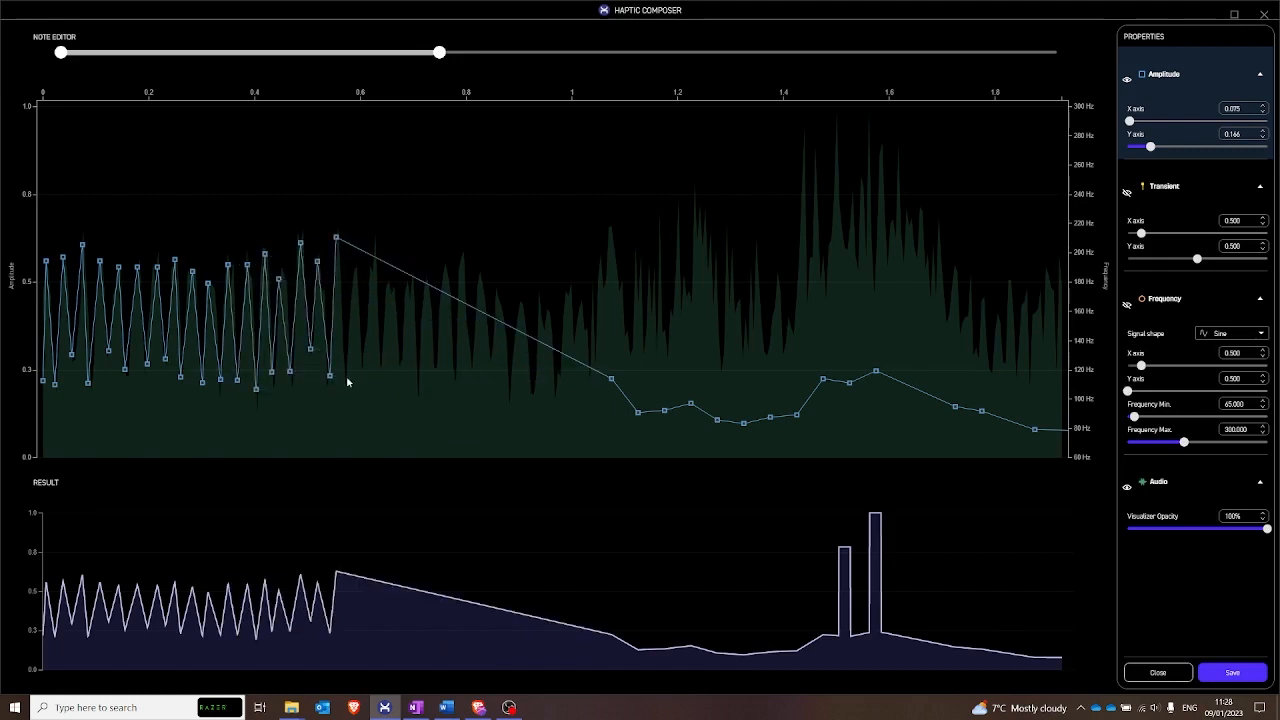
pyautogui.click(347, 376)
pyautogui.click(362, 362)
pyautogui.click(377, 246)
pyautogui.click(390, 284)
pyautogui.click(409, 271)
pyautogui.click(432, 364)
pyautogui.click(461, 259)
pyautogui.click(472, 357)
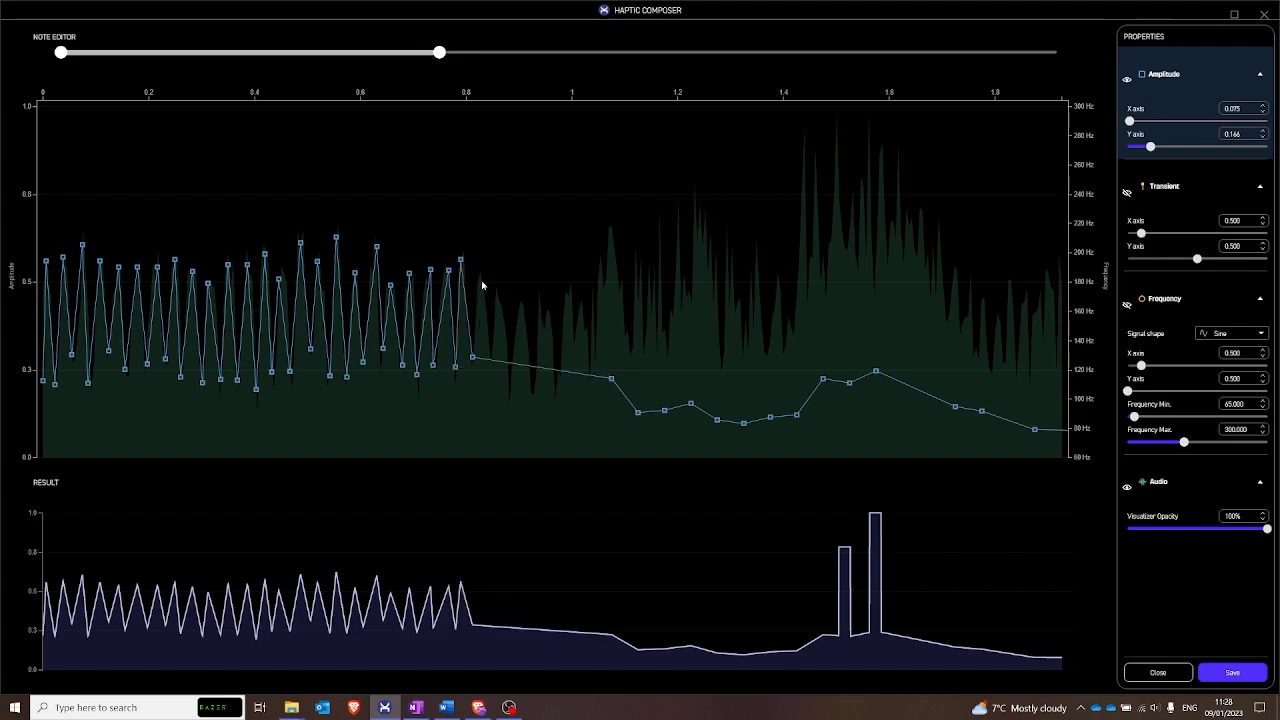
pyautogui.click(481, 280)
pyautogui.click(494, 302)
pyautogui.click(493, 361)
pyautogui.click(511, 389)
pyautogui.click(518, 312)
pyautogui.click(535, 381)
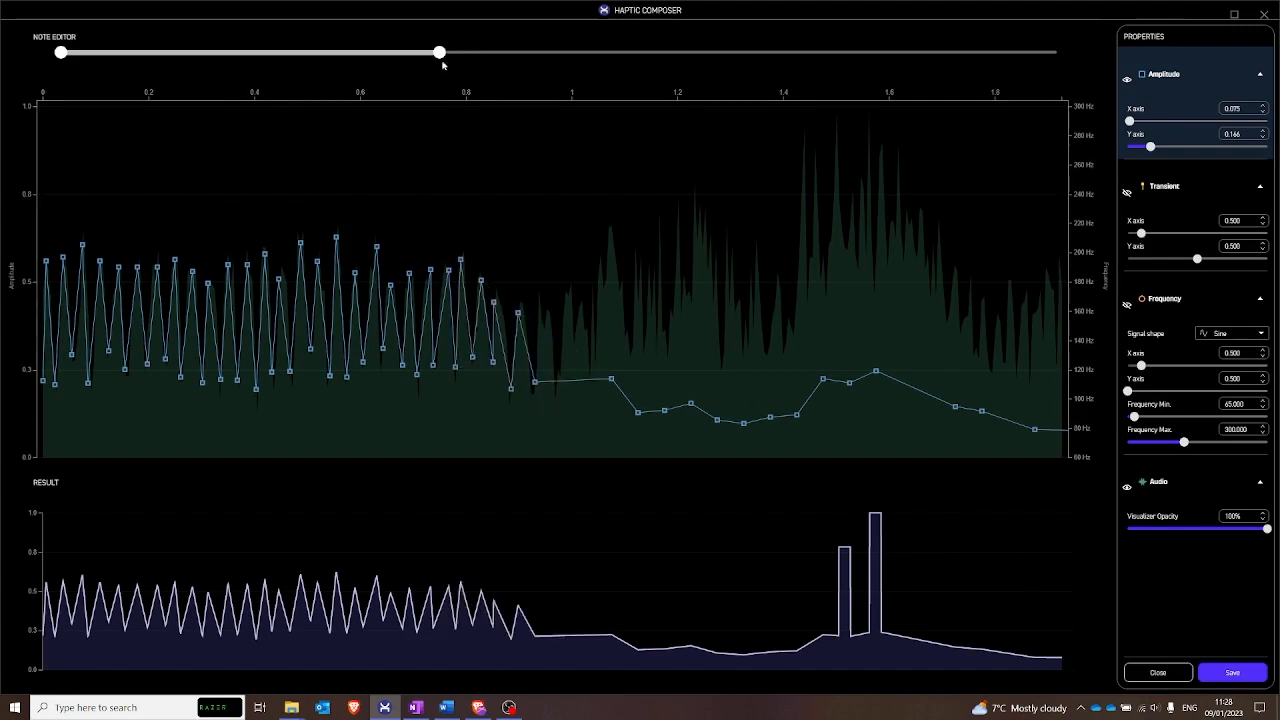
# - Delete the generated amplitude points between about 1.07 s and 1.3 s
pyautogui.moveTo(441, 60); pyautogui.dragTo(1051, 120)
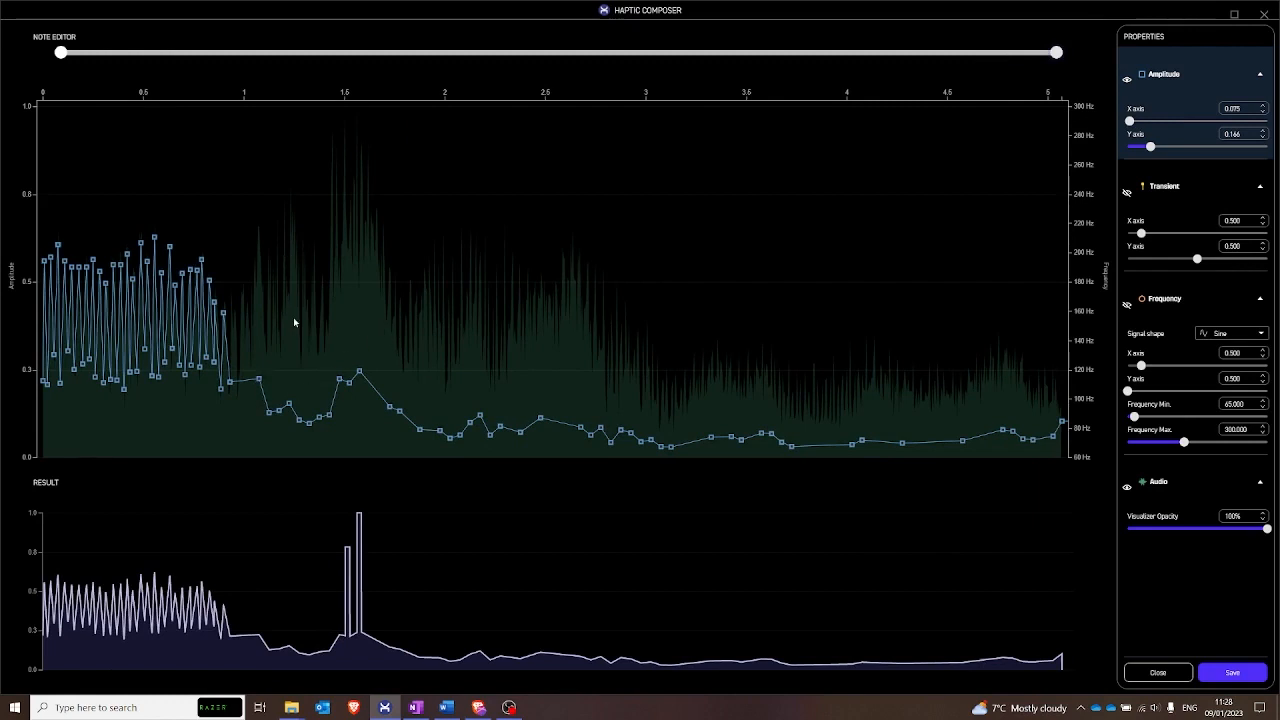
pyautogui.click(259, 380)
pyautogui.moveTo(260, 378); pyautogui.dragTo(295, 393)
pyautogui.press('Delete')
pyautogui.press('Delete')
pyautogui.press('Delete')
pyautogui.press('Delete')
pyautogui.press('Delete')
pyautogui.press('Delete')
pyautogui.press('Delete')
pyautogui.press('Delete')
pyautogui.press('Delete')
pyautogui.press('Delete')
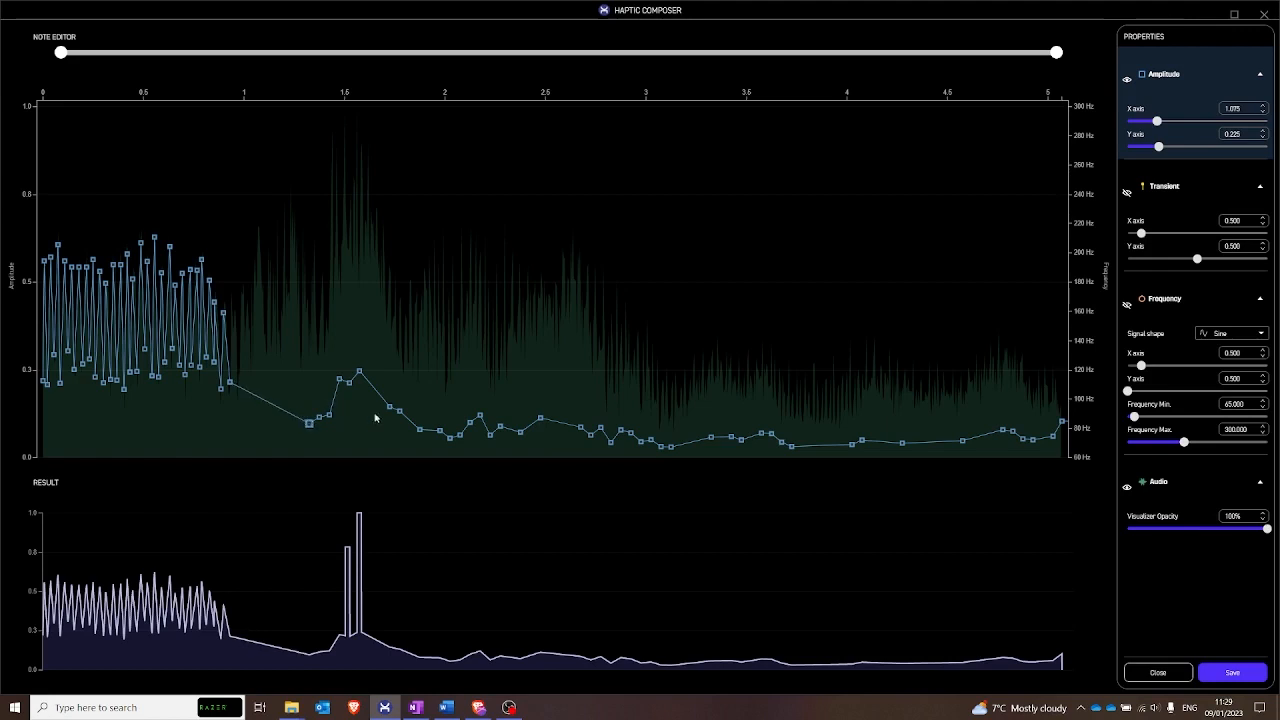
# - Delete the generated amplitude points between about 1.3 s and 4.6 s
pyautogui.press('Delete')
pyautogui.press('Delete')
pyautogui.press('Delete')
pyautogui.press('Delete')
pyautogui.press('Delete')
pyautogui.press('Delete')
pyautogui.press('Delete')
pyautogui.press('Delete')
pyautogui.press('Delete')
pyautogui.press('Delete')
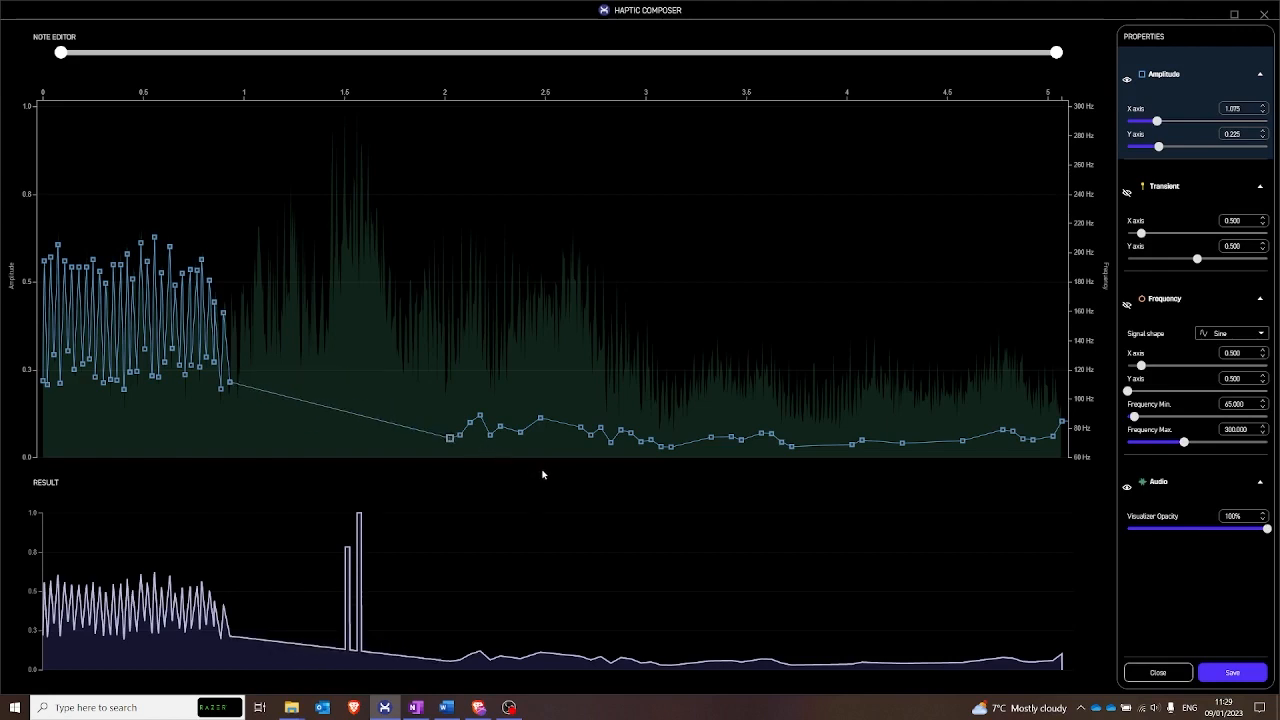
pyautogui.press('Delete')
pyautogui.press('Delete')
pyautogui.press('Delete')
pyautogui.press('Delete')
pyautogui.press('Delete')
pyautogui.press('Delete')
pyautogui.press('Delete')
pyautogui.press('Delete')
pyautogui.press('Delete')
pyautogui.press('Delete')
pyautogui.press('Delete')
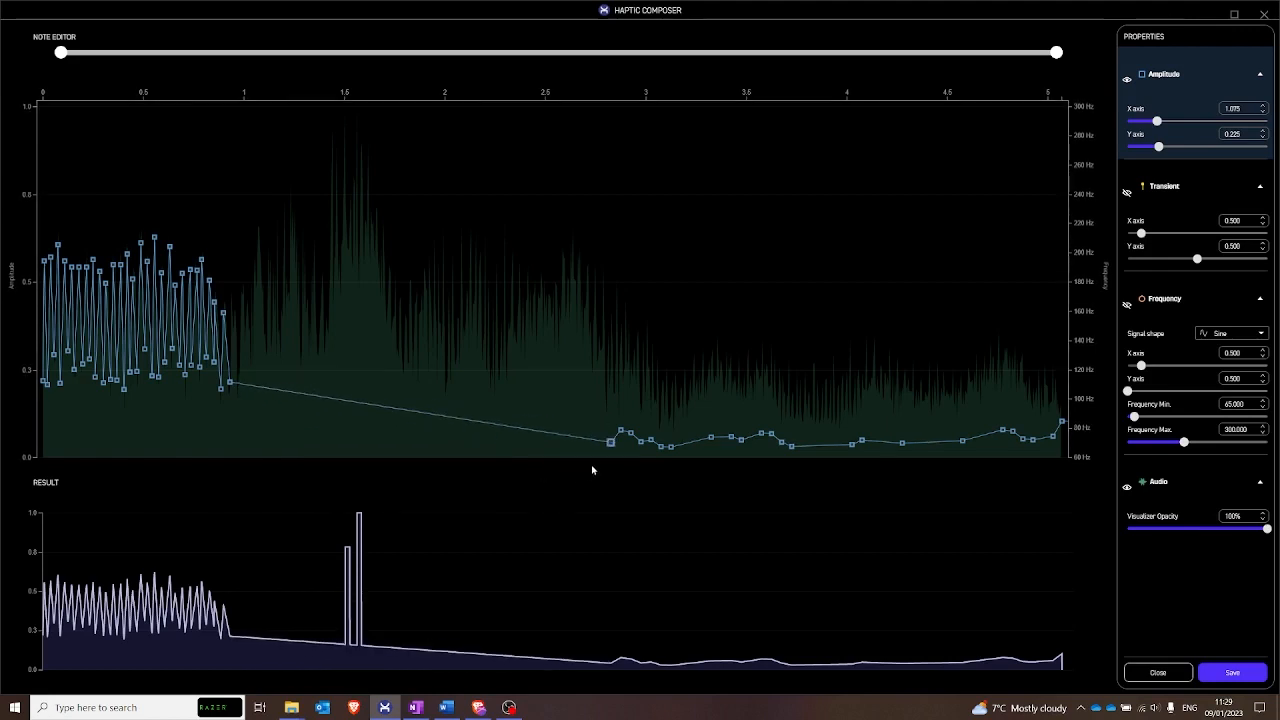
pyautogui.press('Delete')
pyautogui.press('Delete')
pyautogui.press('Delete')
pyautogui.press('Delete')
pyautogui.press('Delete')
pyautogui.press('Delete')
pyautogui.press('Delete')
pyautogui.press('Delete')
pyautogui.press('Delete')
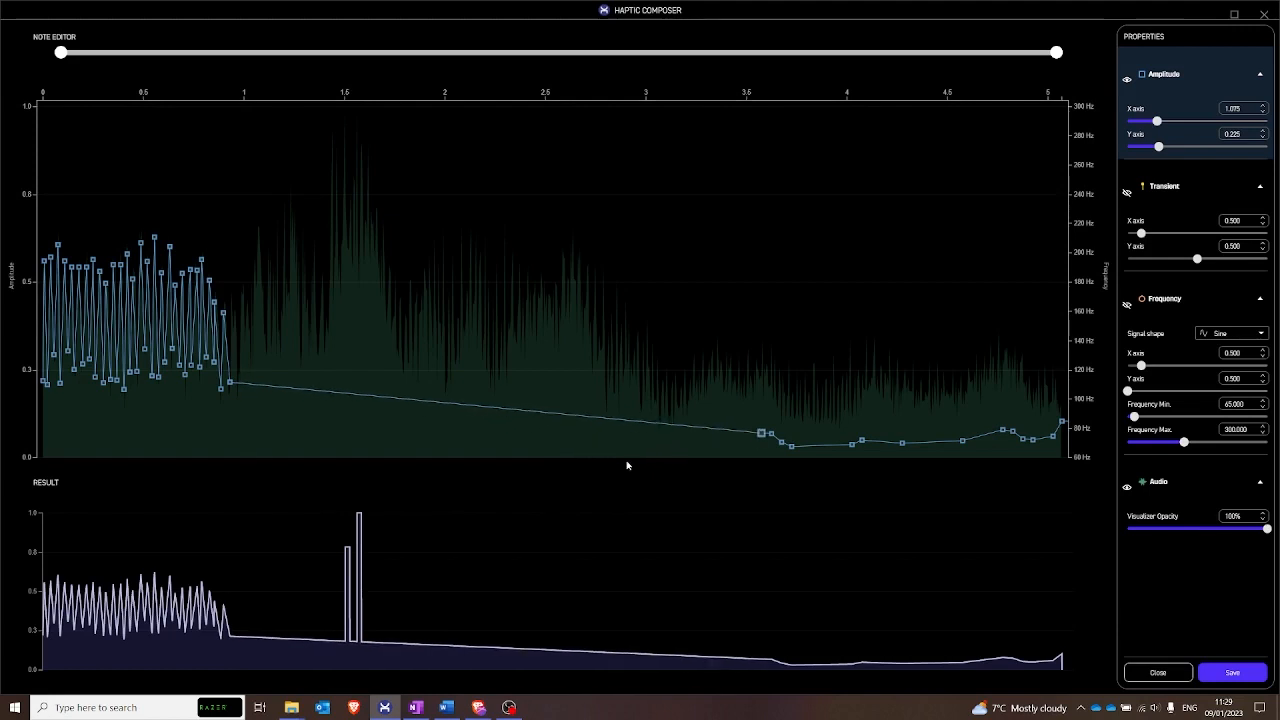
pyautogui.press('Delete')
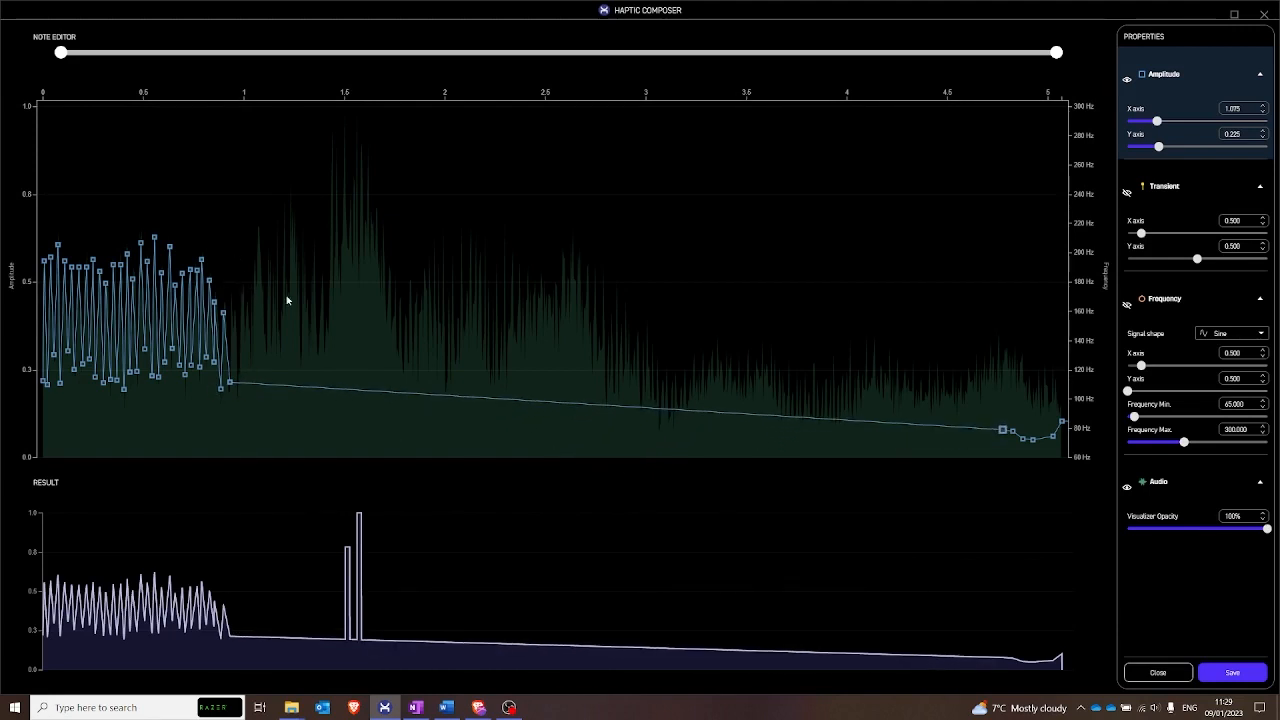
# - Outline the waveform with nine alternating peak and valley amplitude points from about 1.2 s to 4.25 s, peaking at about 0.9 near 1.55 s
pyautogui.doubleClick(286, 216)
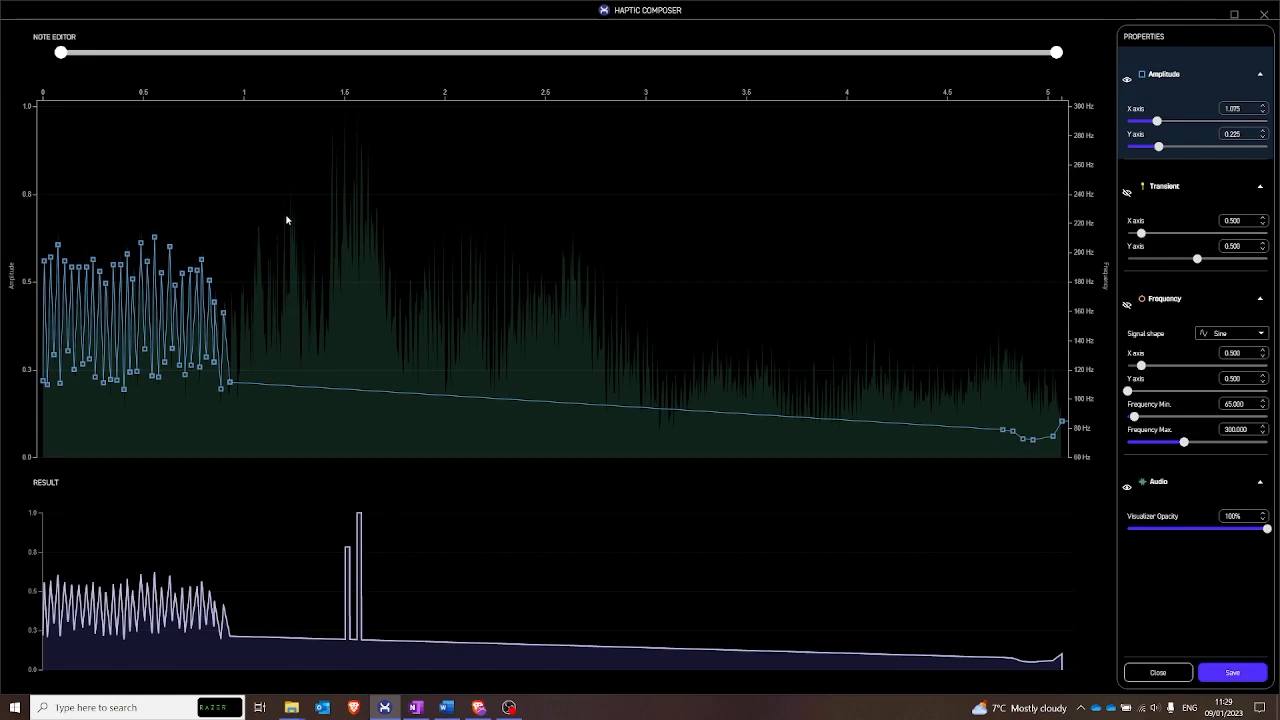
pyautogui.doubleClick(321, 329)
pyautogui.doubleClick(355, 145)
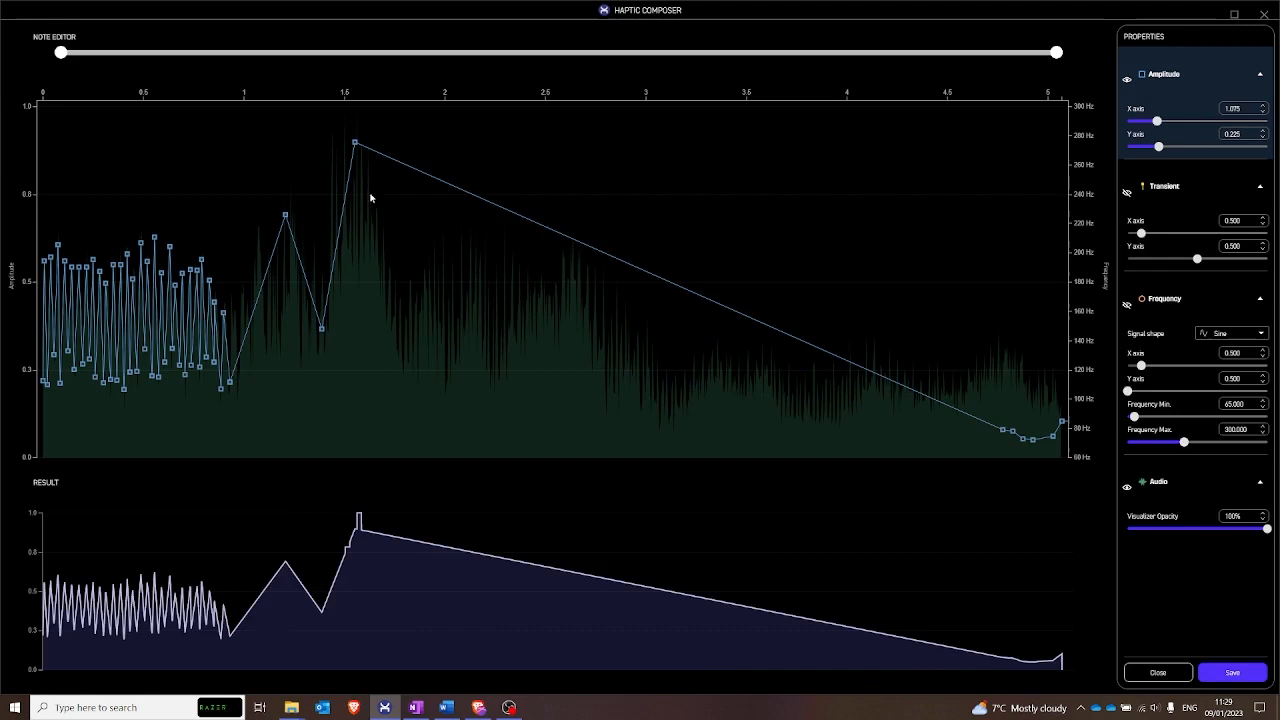
pyautogui.doubleClick(406, 339)
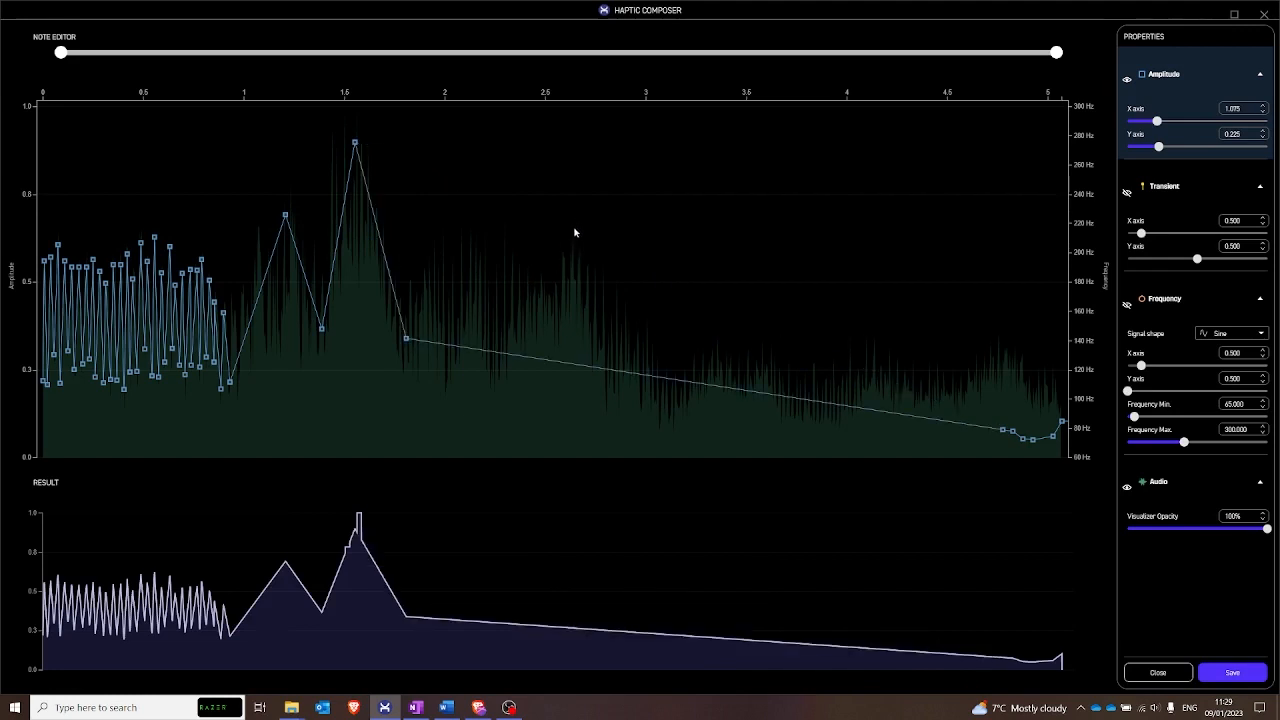
pyautogui.doubleClick(575, 227)
pyautogui.doubleClick(669, 411)
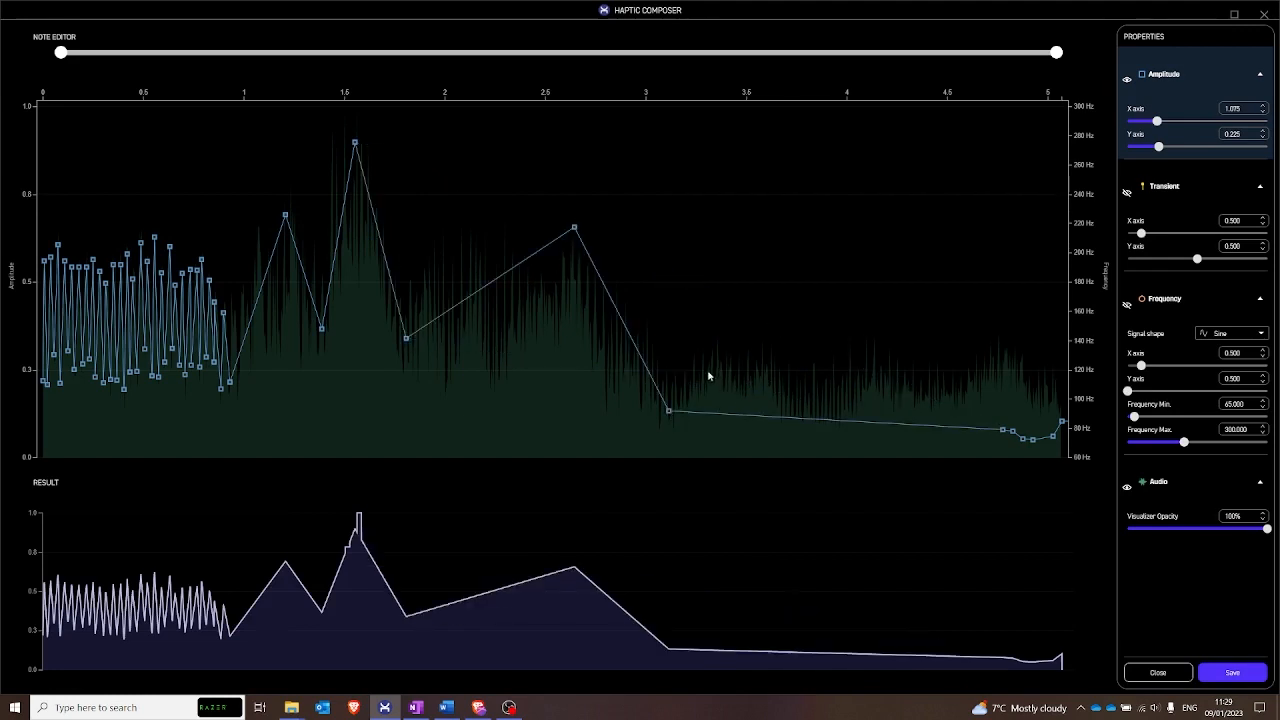
pyautogui.doubleClick(766, 366)
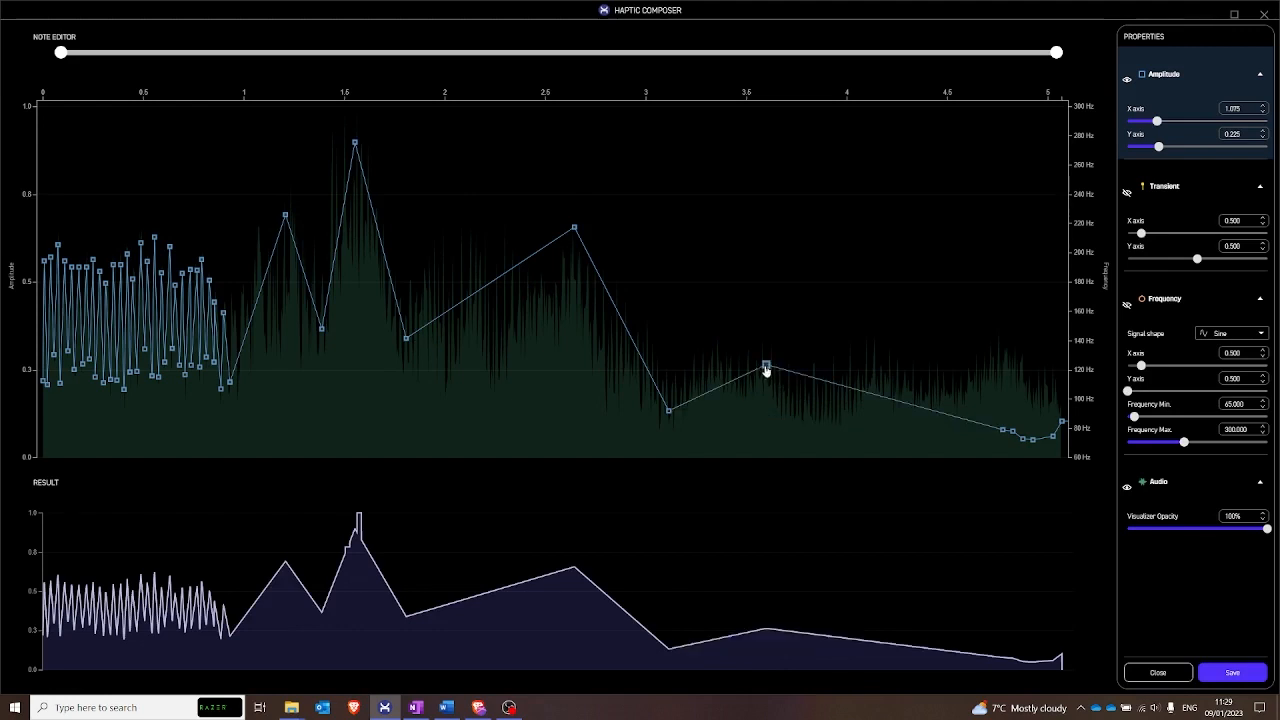
pyautogui.doubleClick(810, 412)
pyautogui.doubleClick(896, 379)
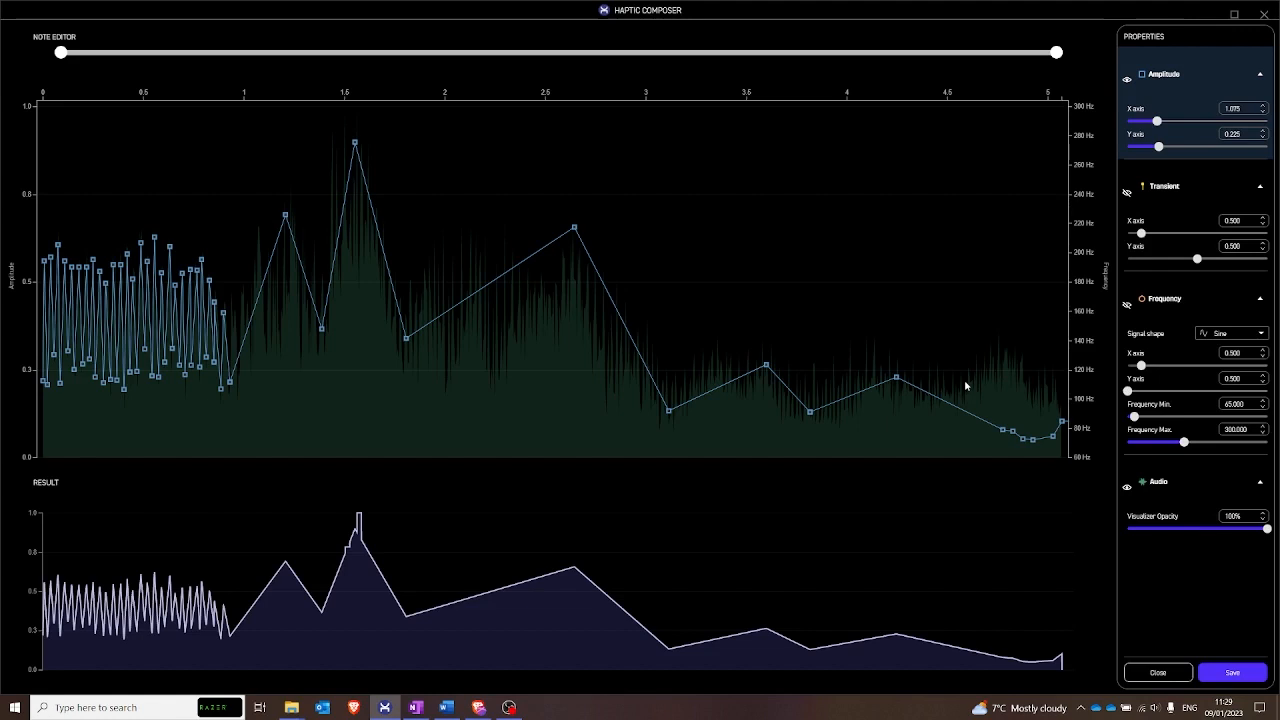
# - Delete the generated amplitude points between about 4.77 s and 5.03 s, keeping the end point
pyautogui.click(1004, 432)
pyautogui.press('Delete')
pyautogui.press('Delete')
pyautogui.press('Delete')
pyautogui.press('Delete')
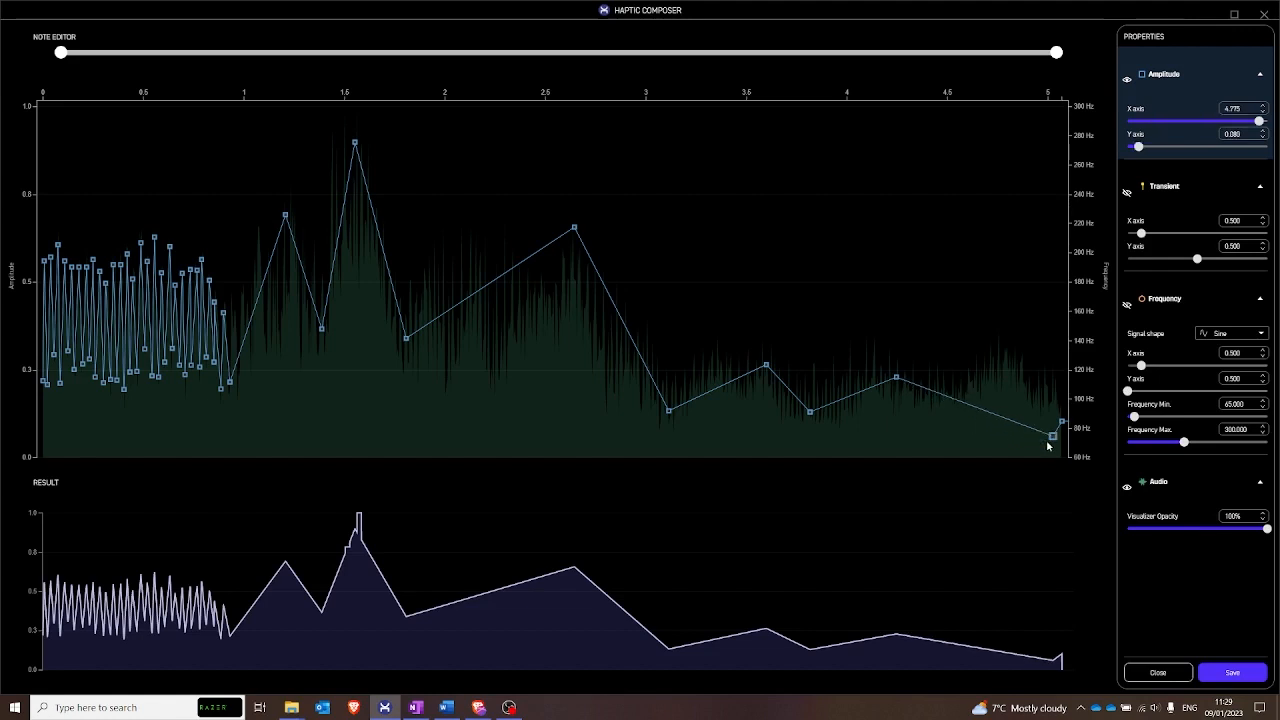
pyautogui.press('Delete')
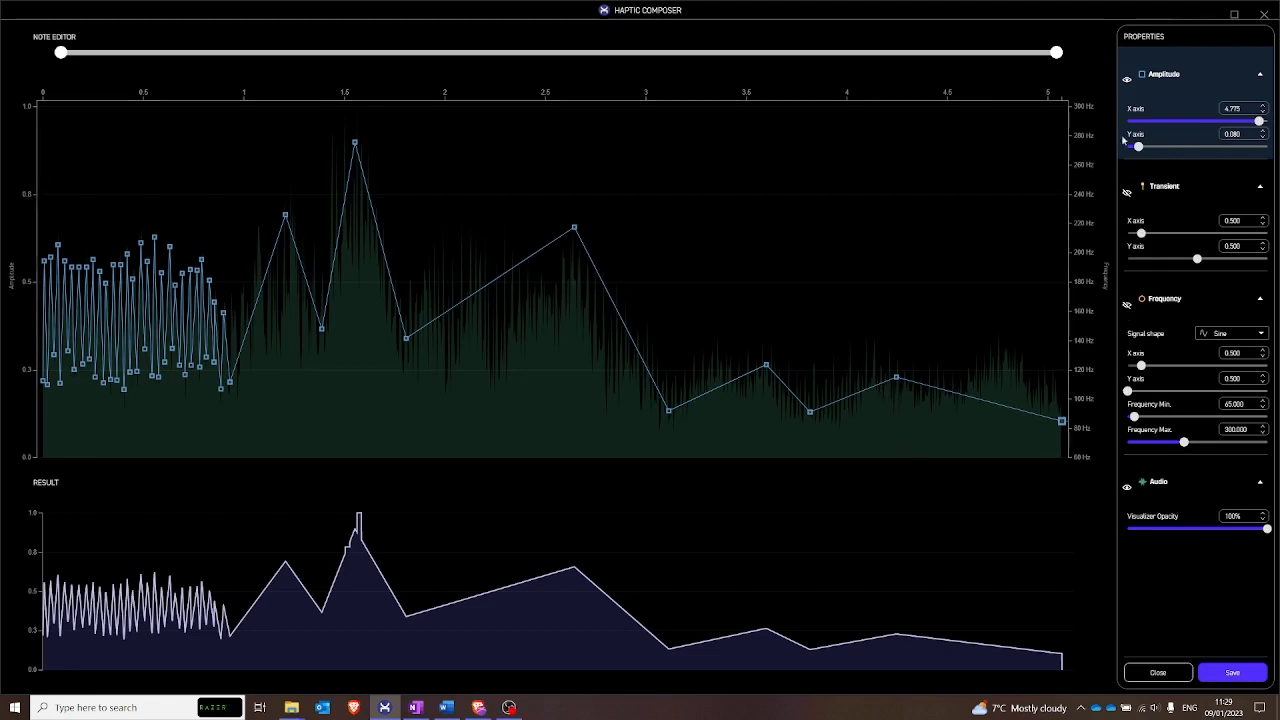
# - Show the frequency curve alongside the amplitude and set the frequency range to minimum 53 and maximum 646
pyautogui.click(1127, 79)
pyautogui.click(1127, 304)
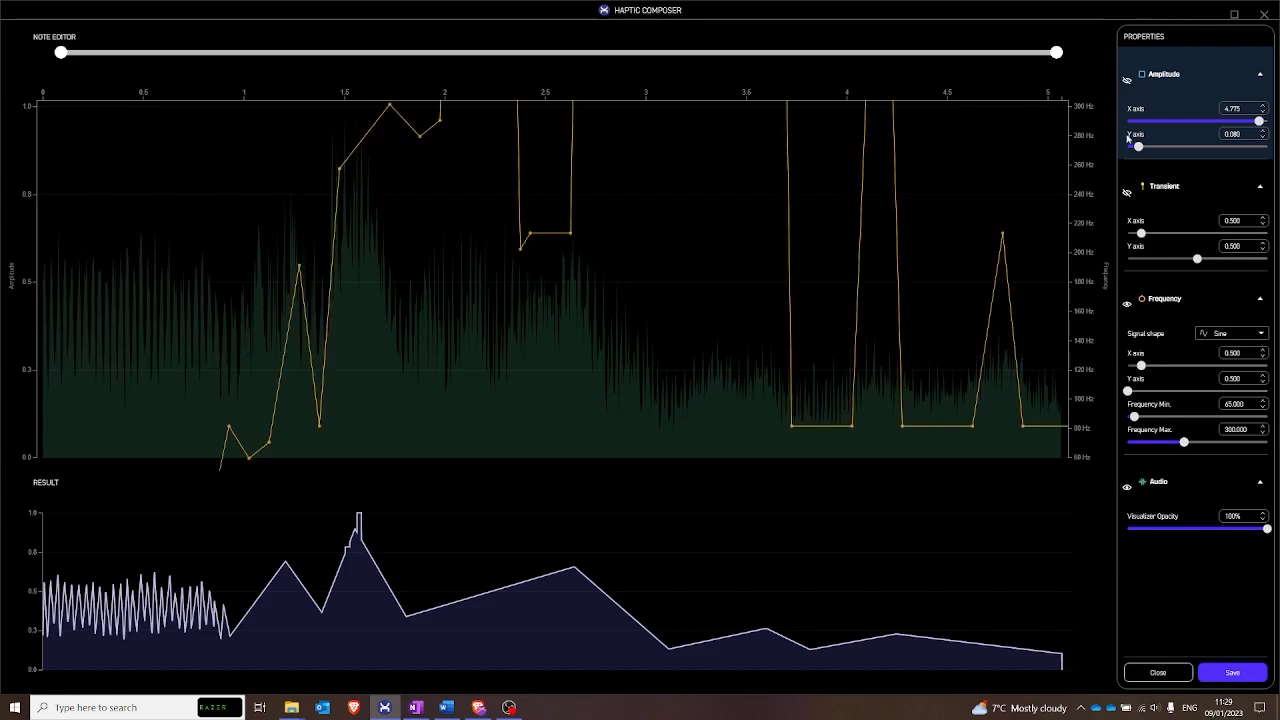
pyautogui.click(1127, 79)
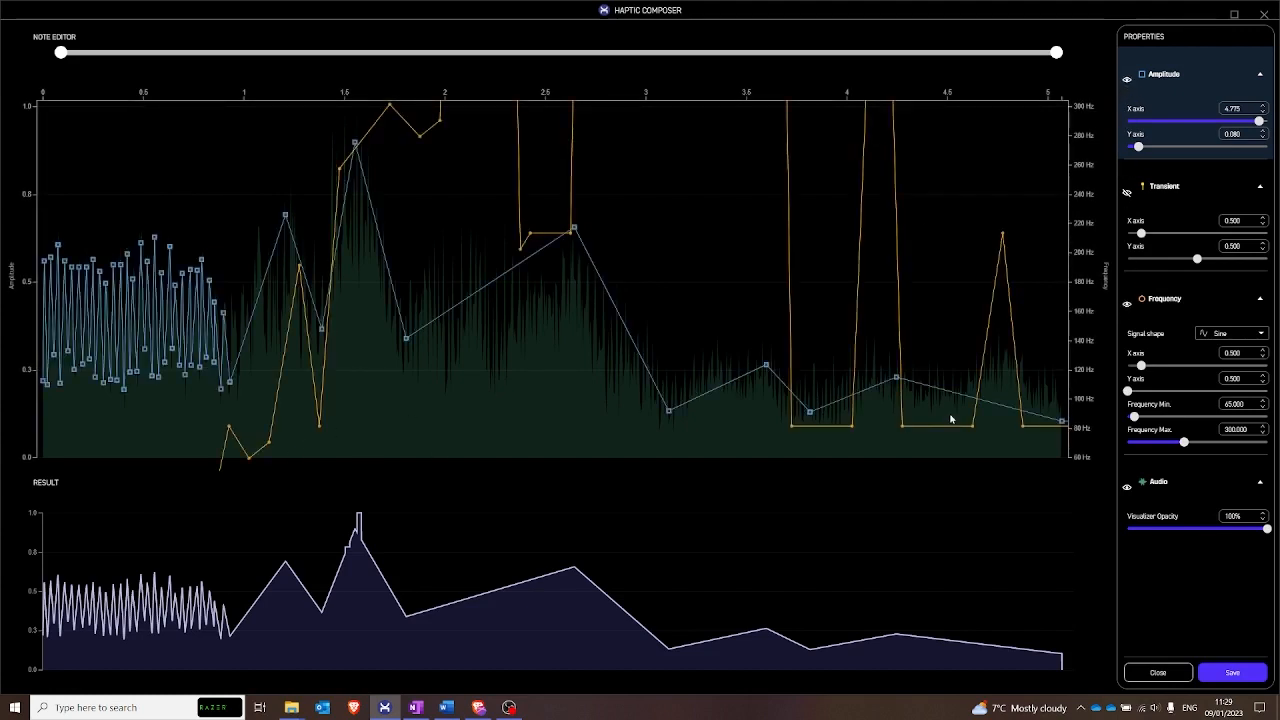
pyautogui.moveTo(1134, 416); pyautogui.dragTo(1119, 427)
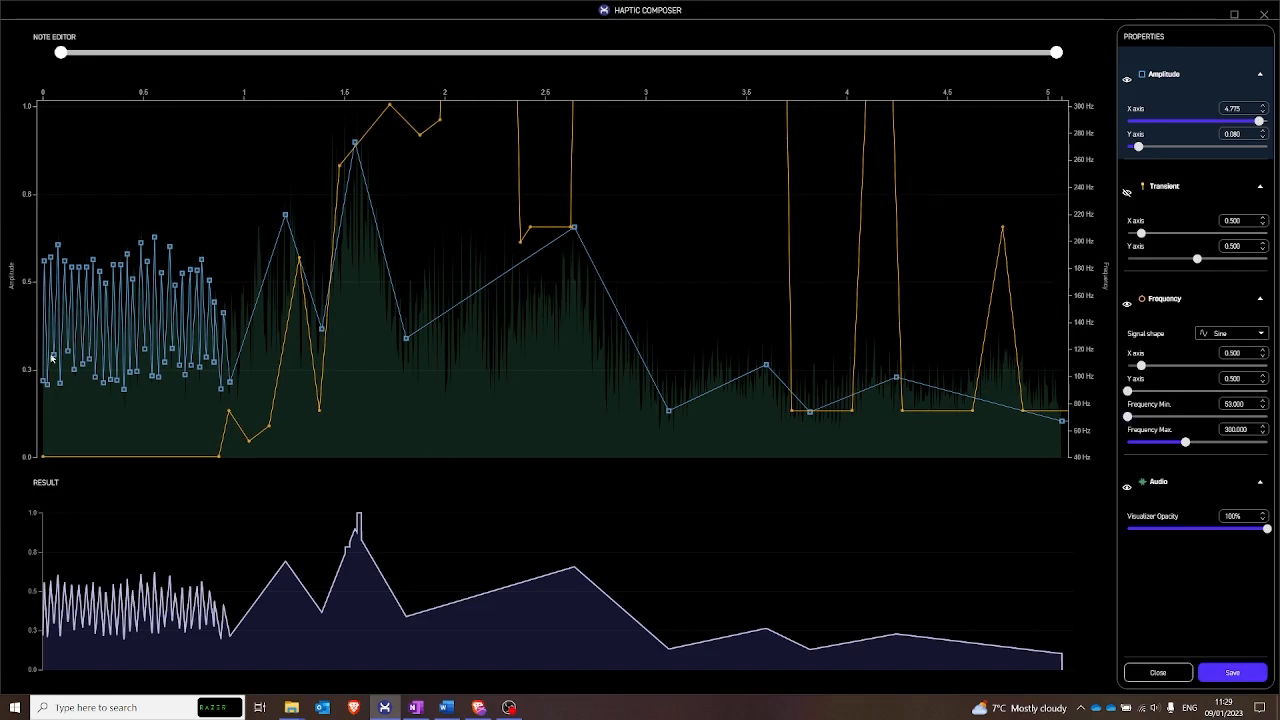
pyautogui.click(44, 459)
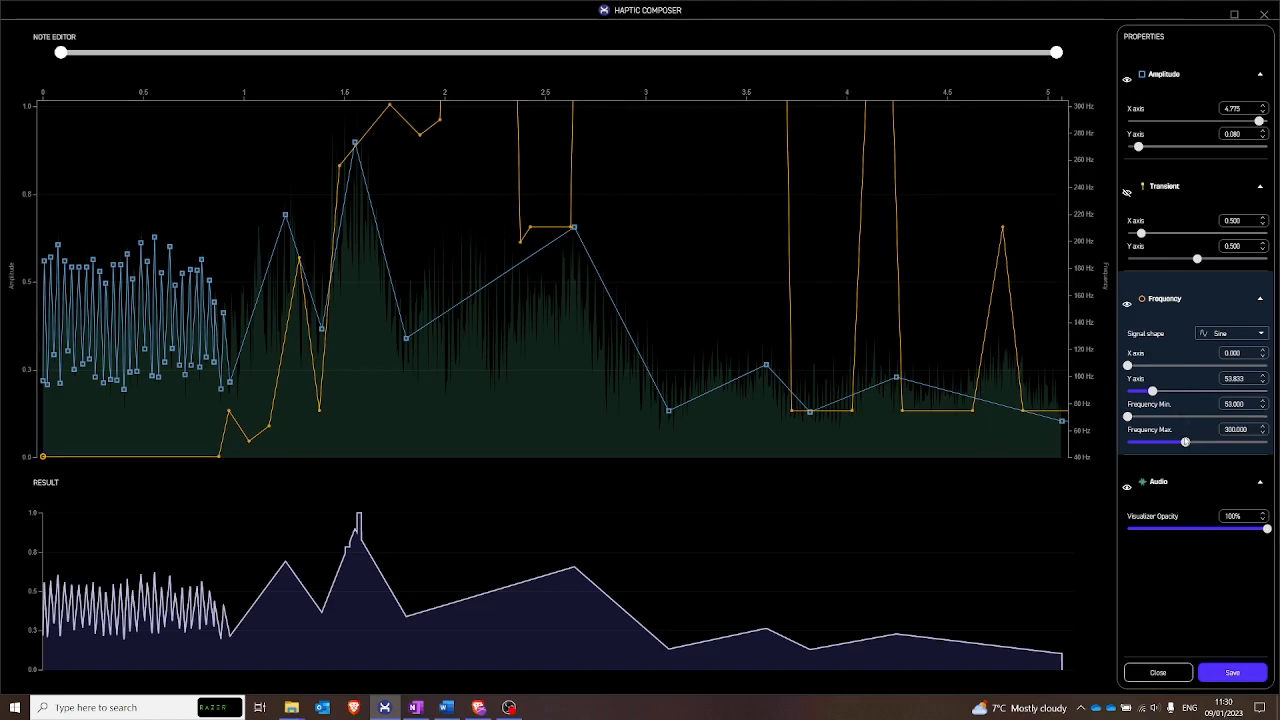
pyautogui.moveTo(1185, 442); pyautogui.dragTo(1272, 444)
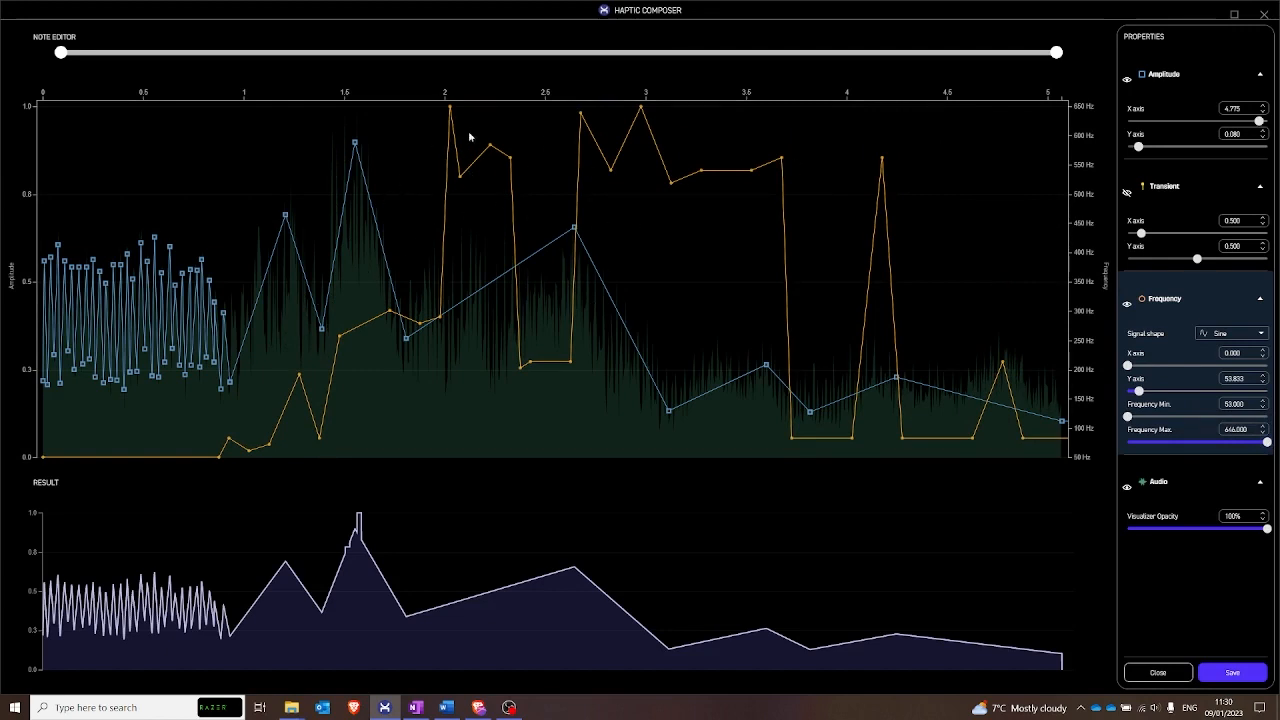
# - Delete the generated frequency points between about 2.03 s and 4.2 s
pyautogui.click(449, 108)
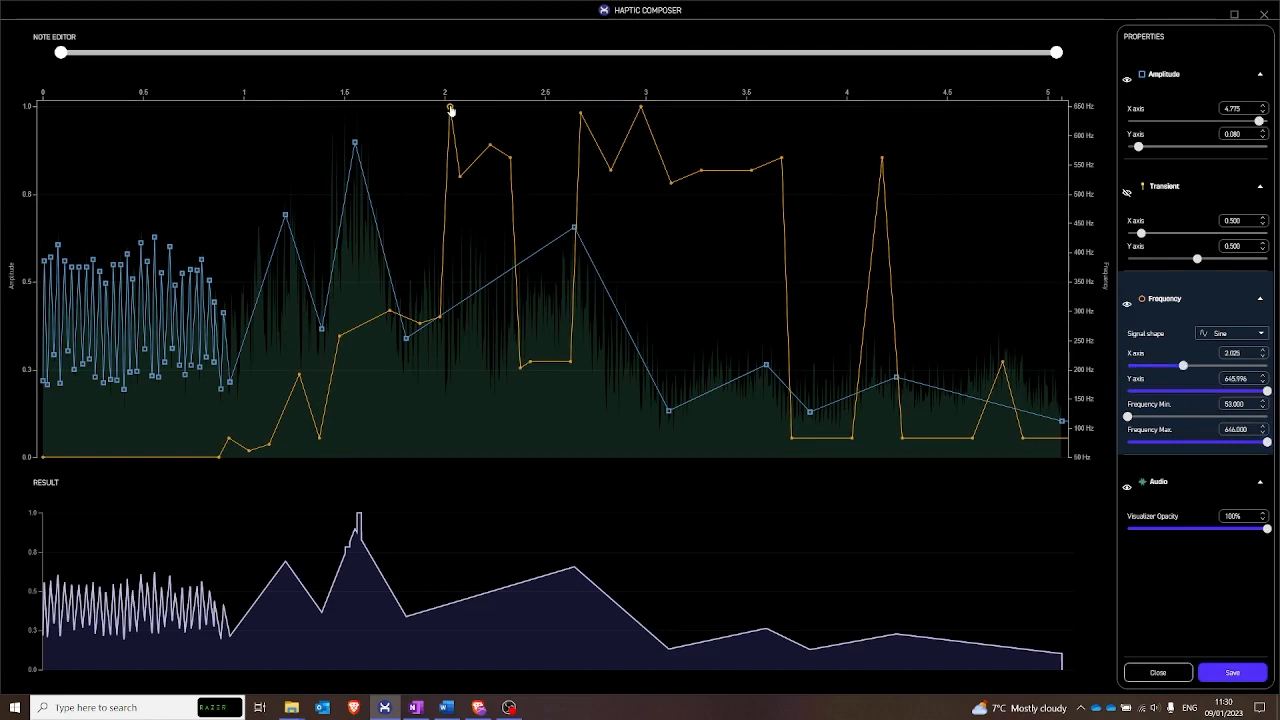
pyautogui.press('Delete')
pyautogui.press('Delete')
pyautogui.press('Delete')
pyautogui.press('Delete')
pyautogui.press('Delete')
pyautogui.press('Delete')
pyautogui.press('Delete')
pyautogui.press('Delete')
pyautogui.press('Delete')
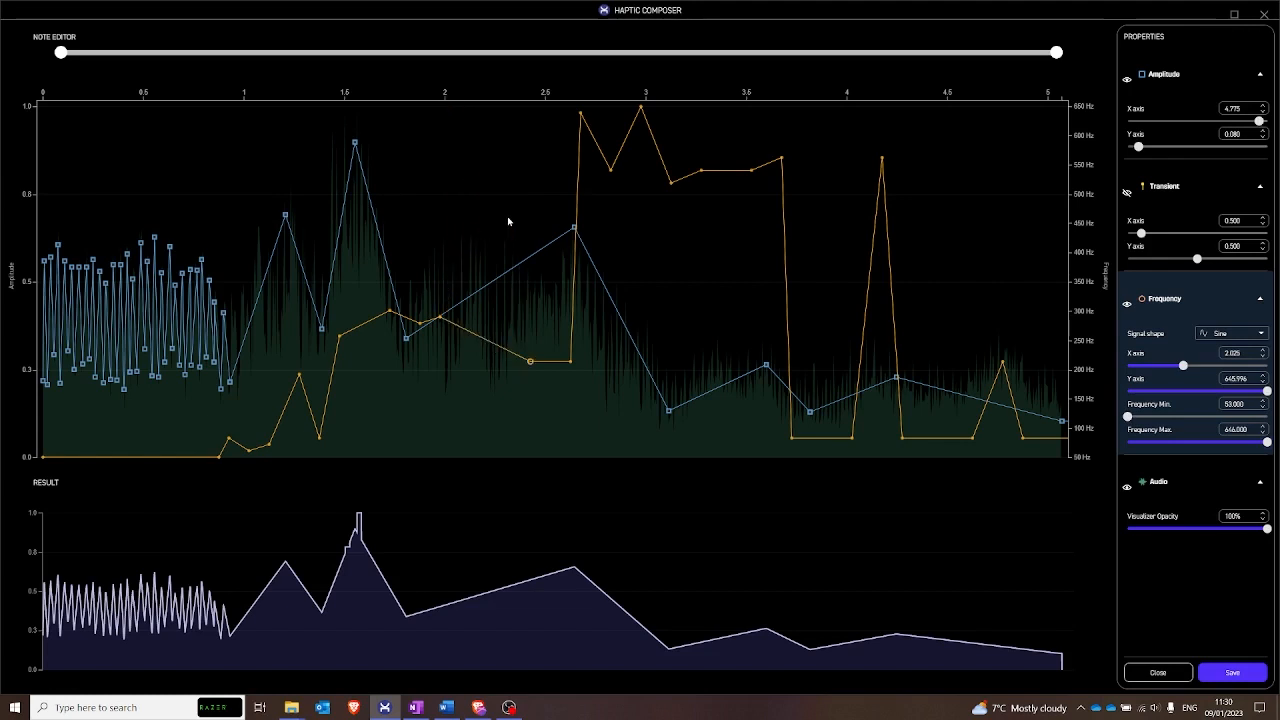
pyautogui.press('Delete')
pyautogui.press('Delete')
pyautogui.press('Delete')
pyautogui.press('Delete')
pyautogui.press('Delete')
pyautogui.press('Delete')
pyautogui.press('Delete')
pyautogui.press('Delete')
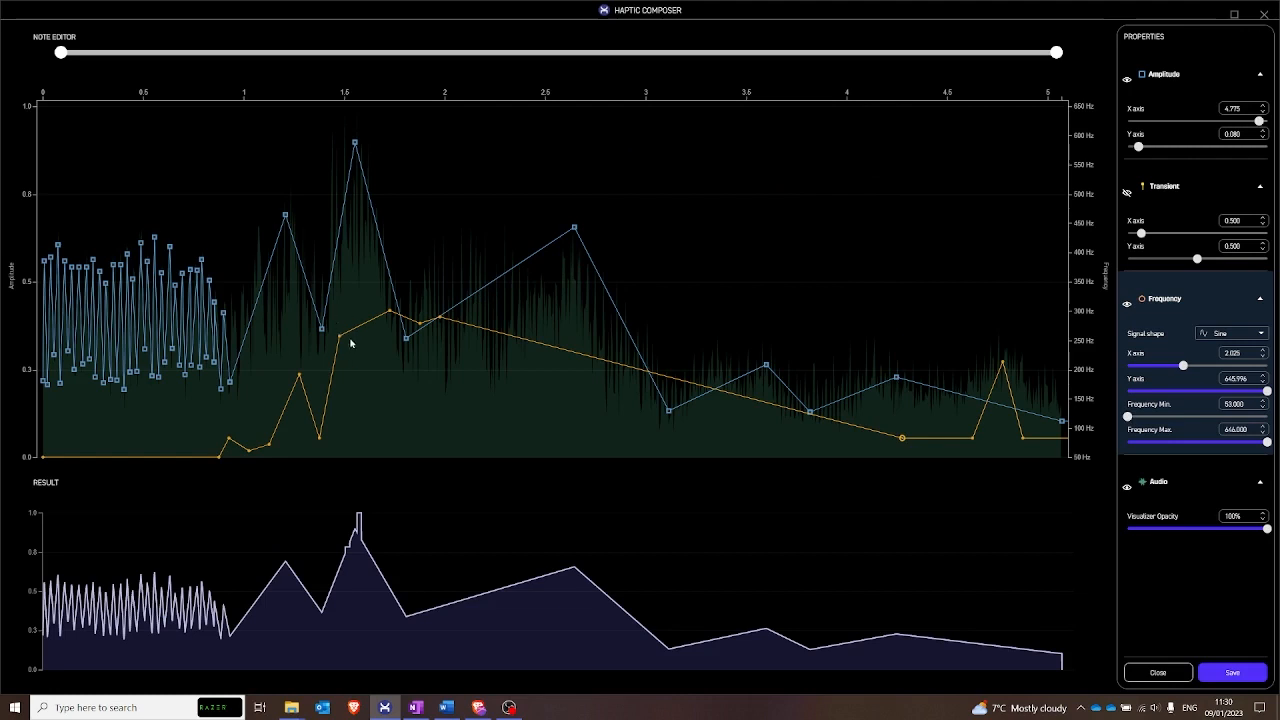
# - Delete the frequency points between about 1.7 s and 2 s and form a frequency peak at 1.580 s and 407.534 Hz
pyautogui.click(389, 312)
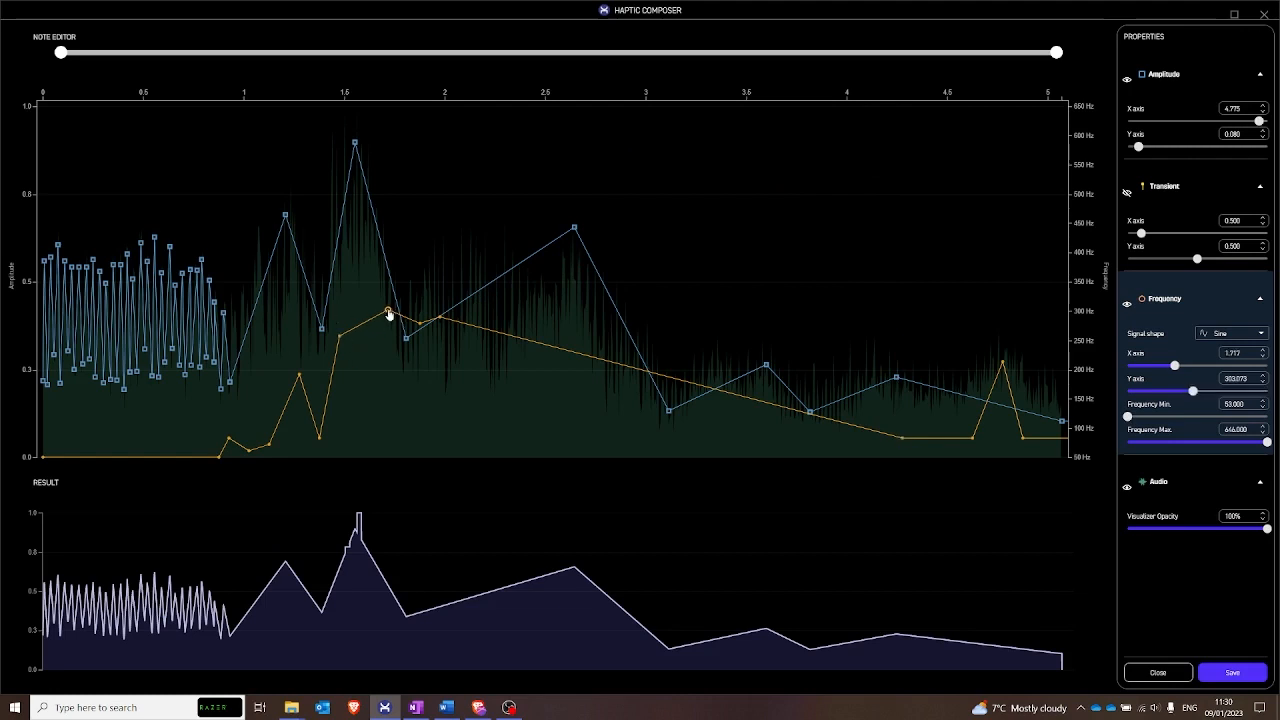
pyautogui.press('Delete')
pyautogui.press('Delete')
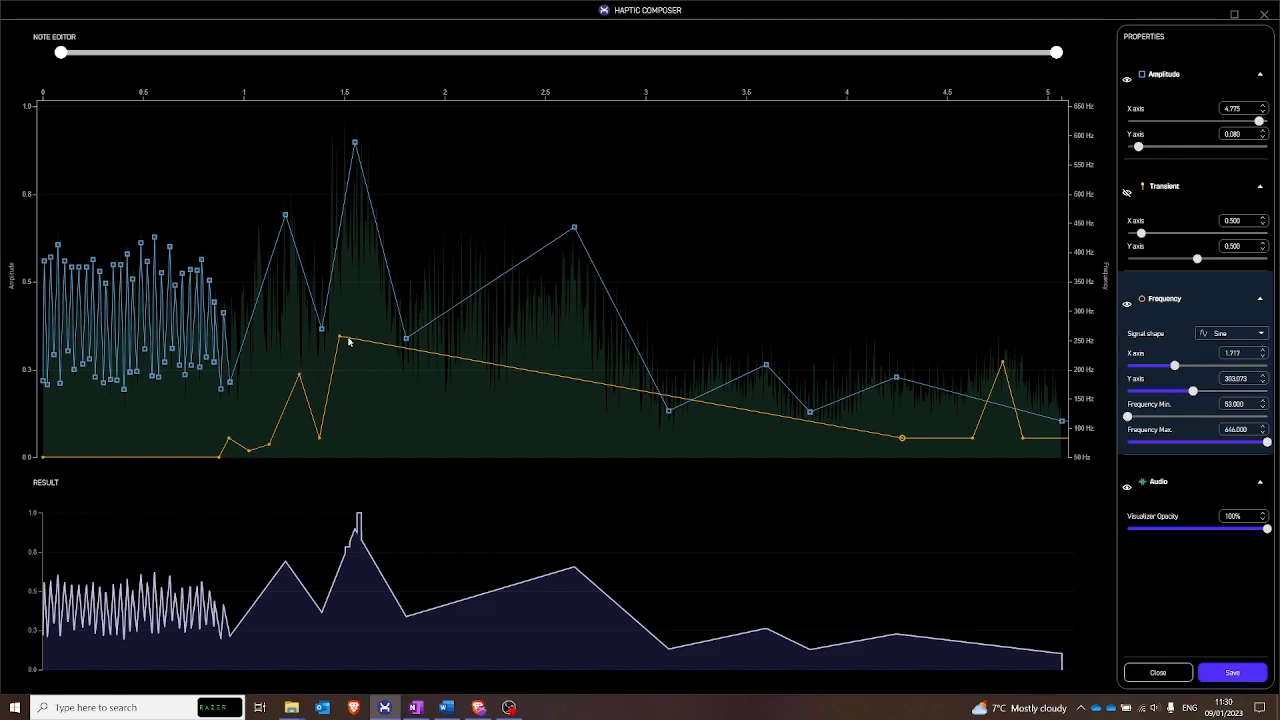
pyautogui.click(319, 439)
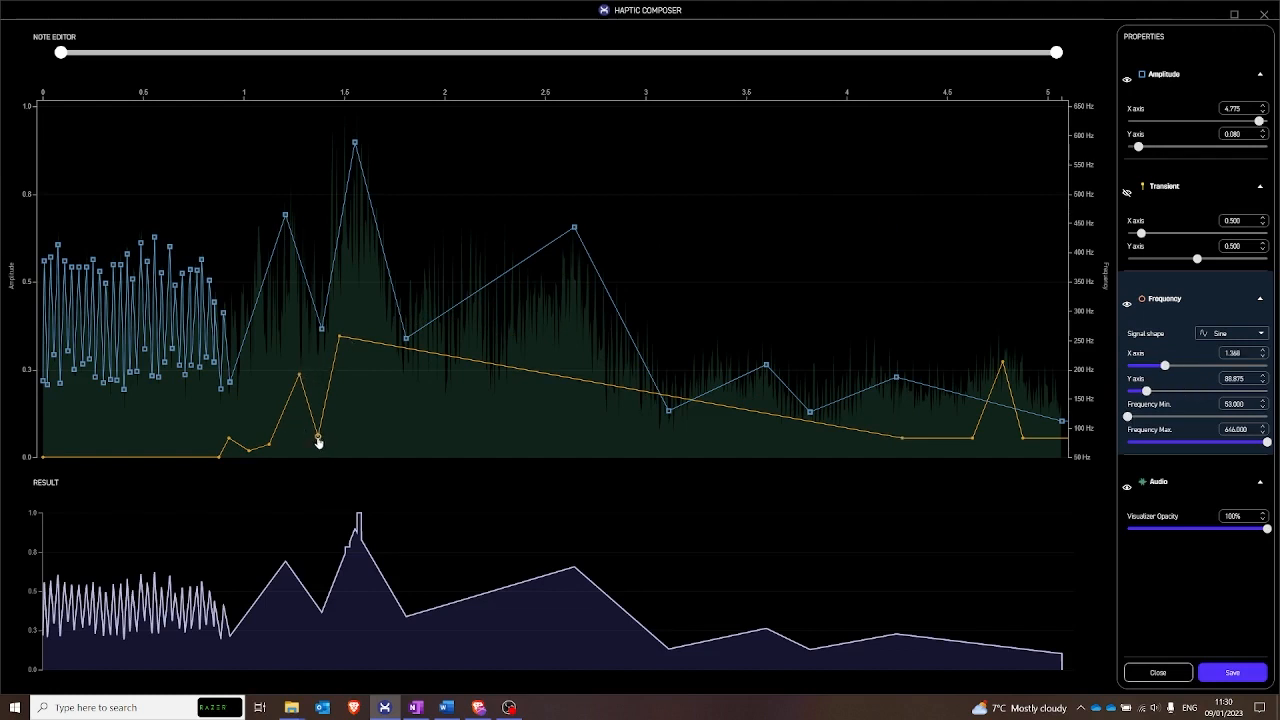
pyautogui.moveTo(320, 441); pyautogui.dragTo(362, 252)
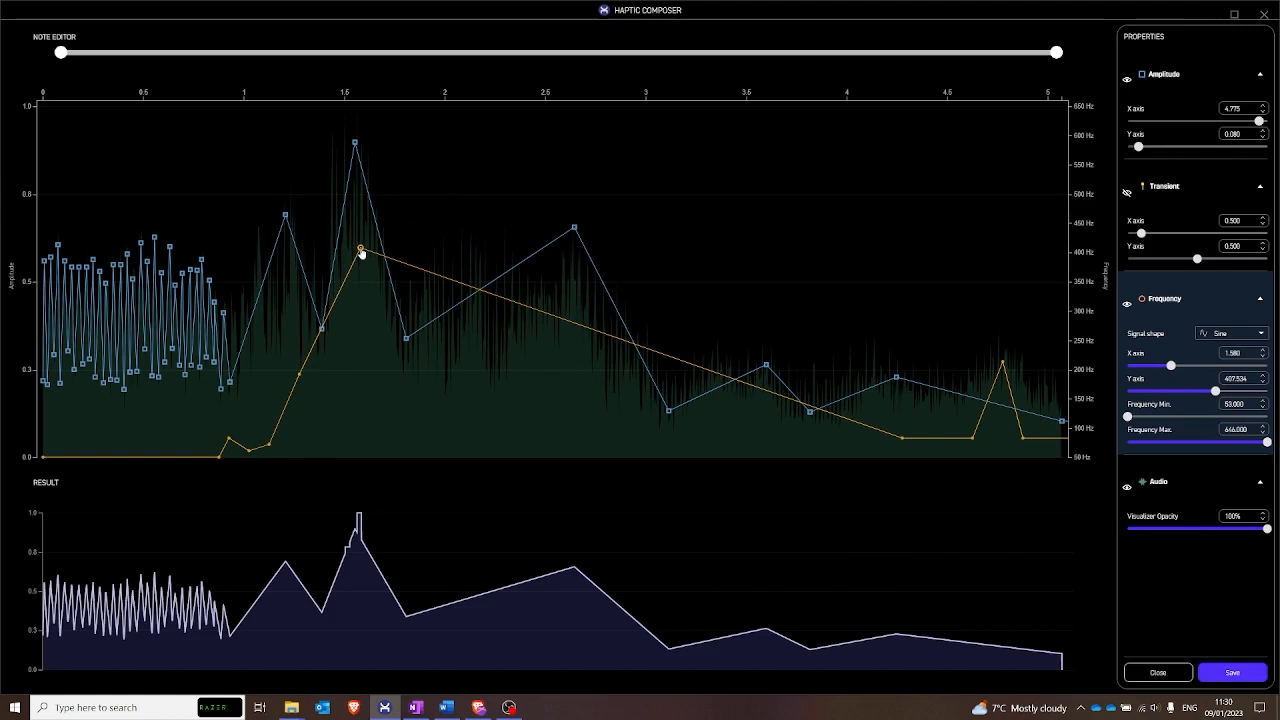
# - Move the frequency point near 4.3 s up to about 155 Hz and delete the frequency points between about 4.6 s and 4.9 s
pyautogui.moveTo(903, 438); pyautogui.dragTo(919, 400)
pyautogui.click(973, 440)
pyautogui.press('Delete')
pyautogui.press('Delete')
pyautogui.press('Delete')
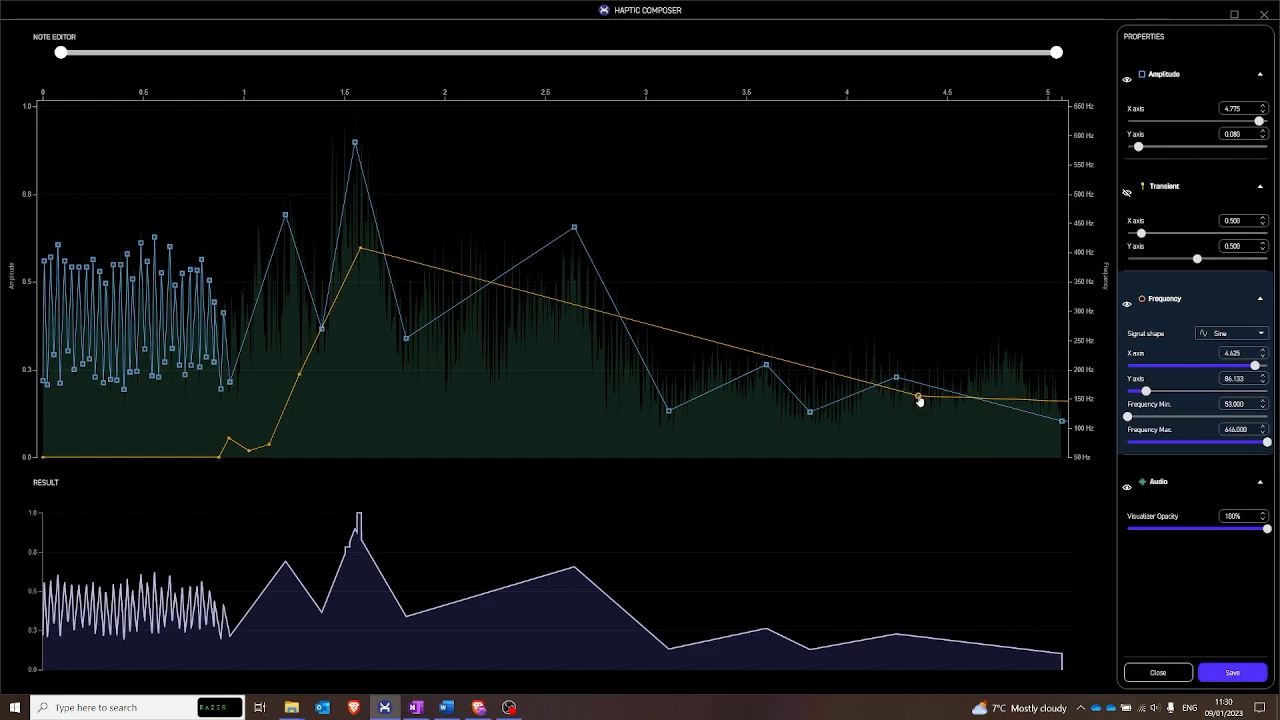
# - Display the transients instead of the frequency curve, delete both transients near 1.5 s, and show the frequency curve again
pyautogui.click(1127, 306)
pyautogui.click(1127, 192)
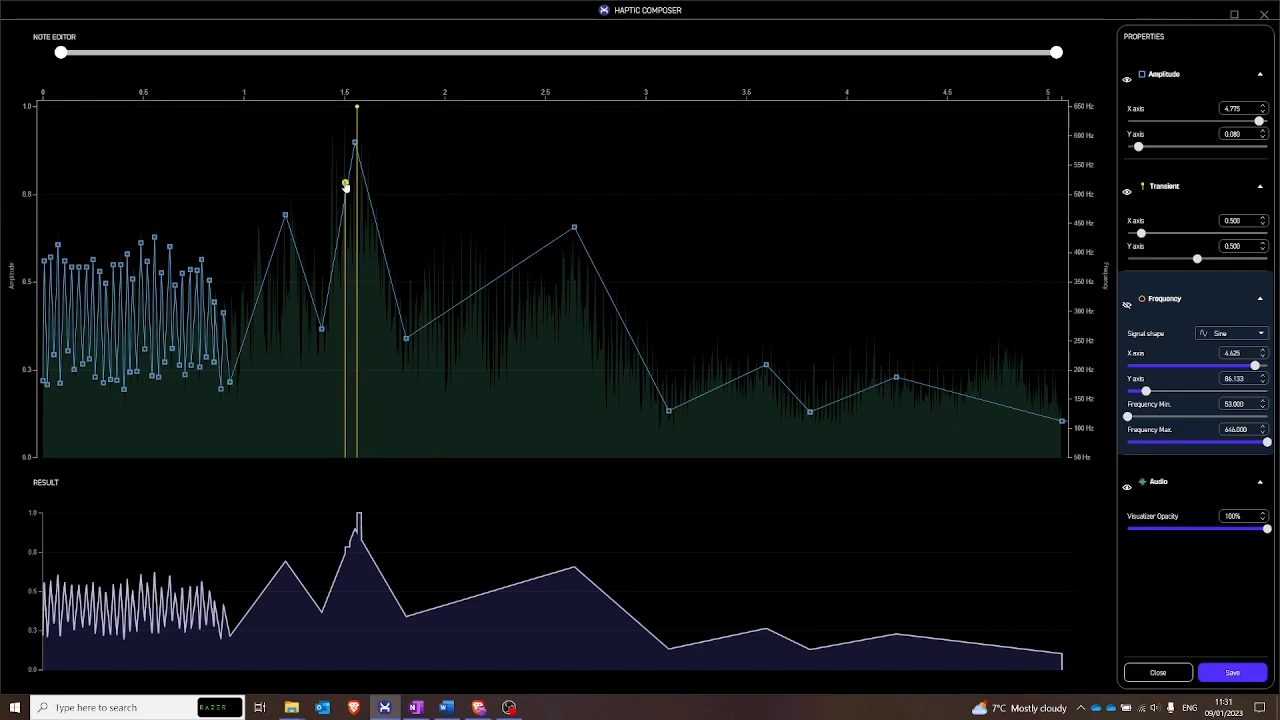
pyautogui.moveTo(347, 190); pyautogui.dragTo(357, 110)
pyautogui.rightClick(357, 108)
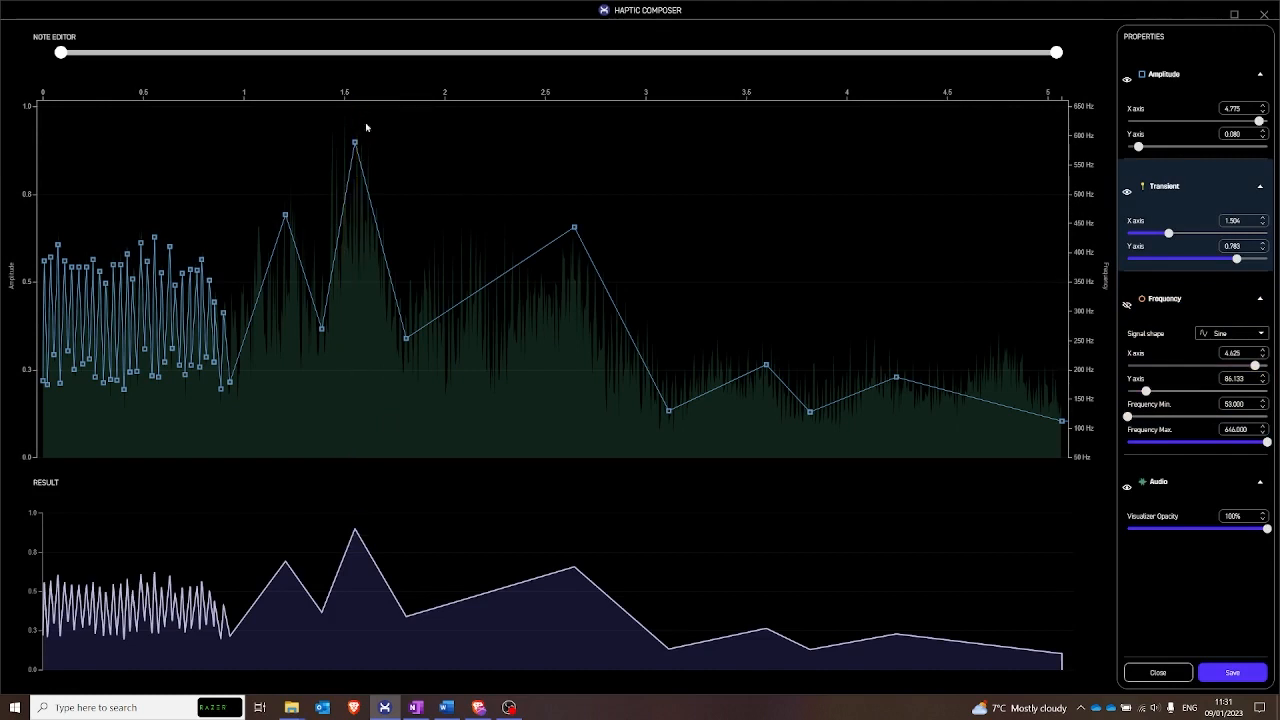
pyautogui.click(1127, 304)
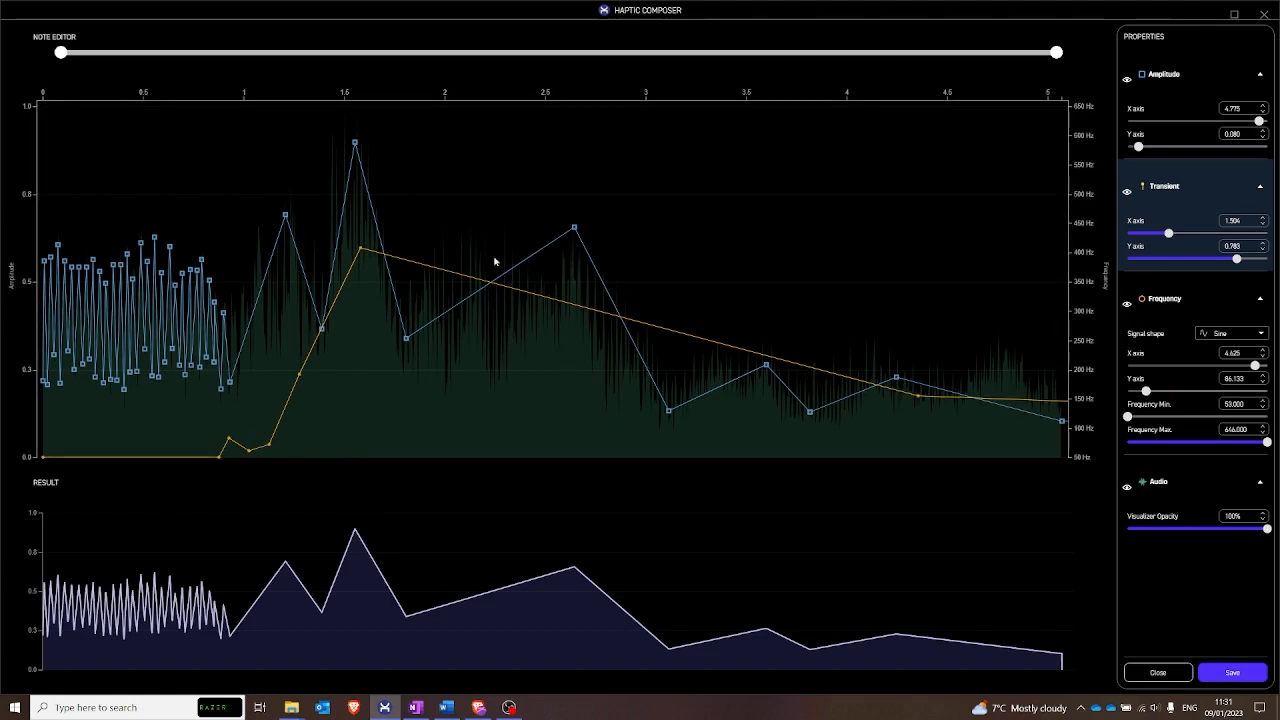
# - Save the note edits and send the CarEngine haptic to the player
pyautogui.click(1230, 676)
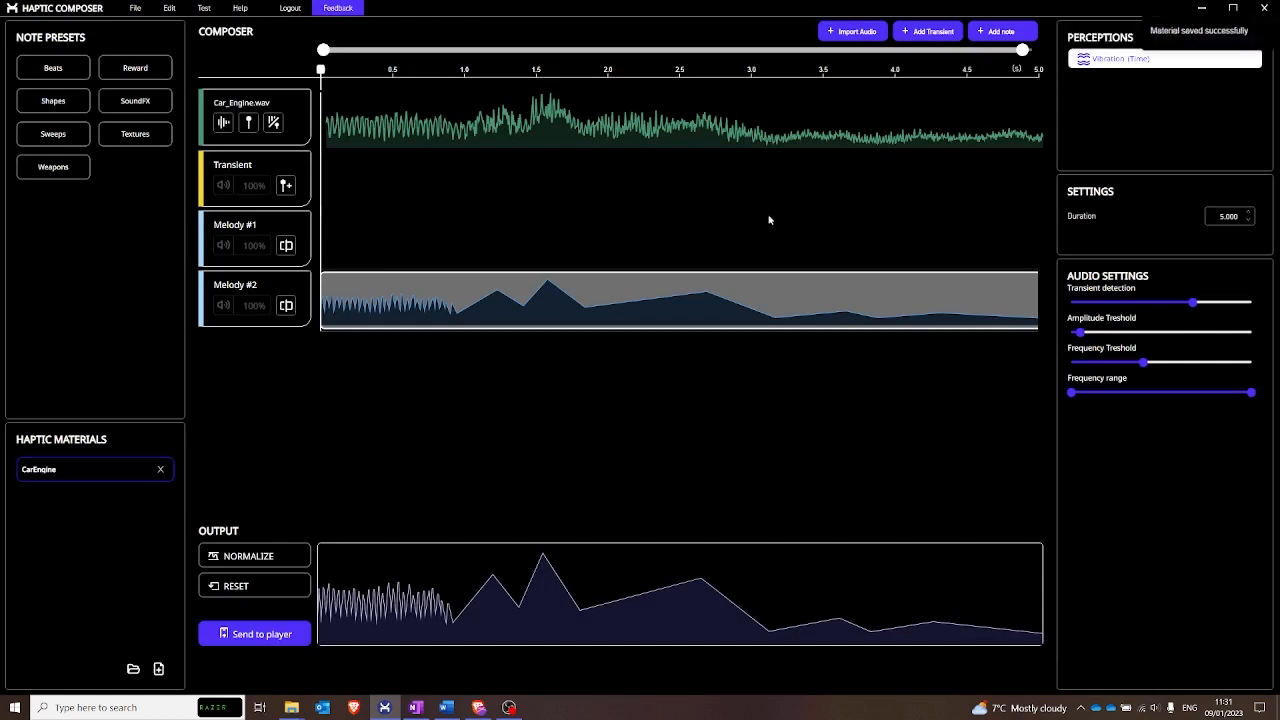
pyautogui.click(265, 627)
pyautogui.click(568, 151)
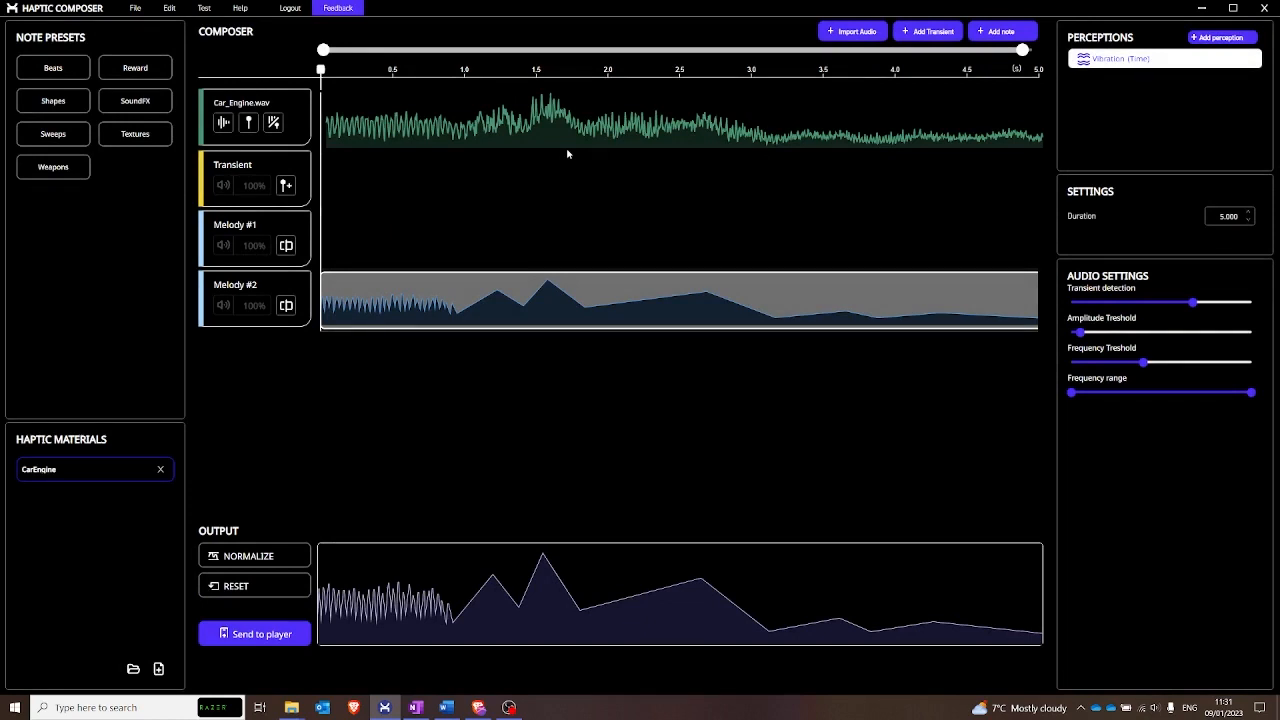
# - Create a new haptic material named Burnout in the Tutorial folder
pyautogui.click(132, 671)
pyautogui.click(530, 292)
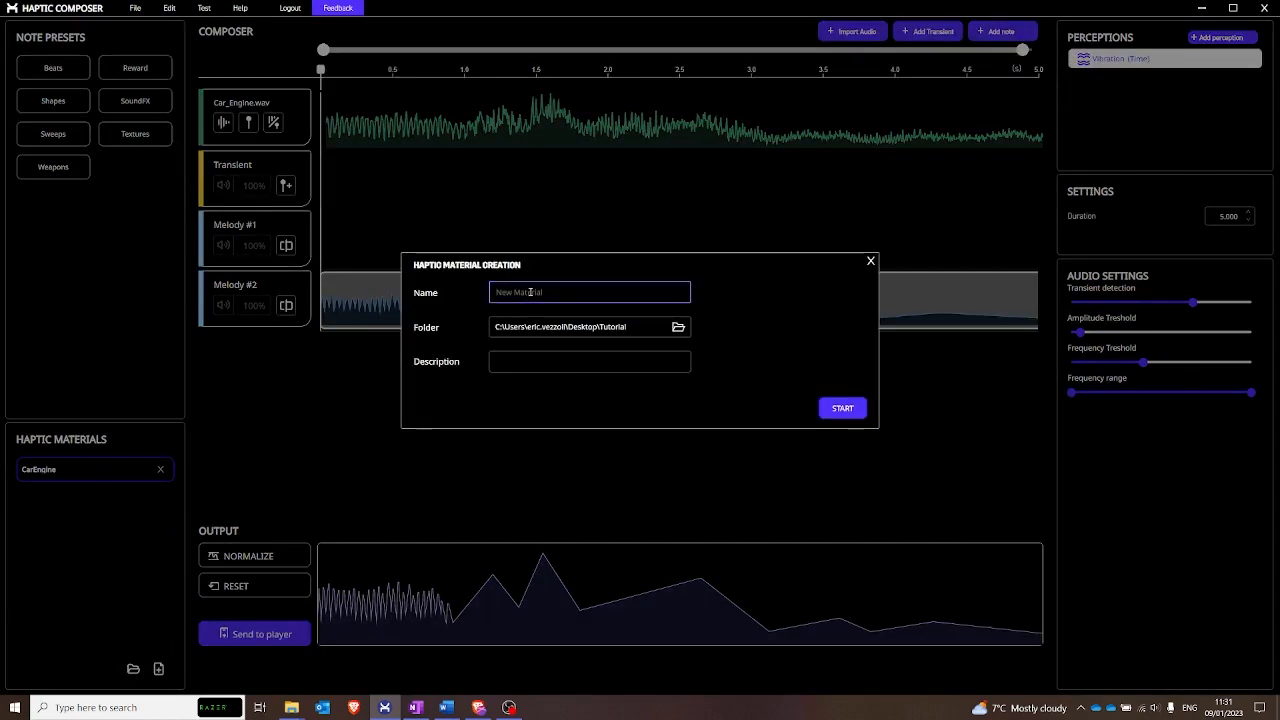
pyautogui.write('Burnout')
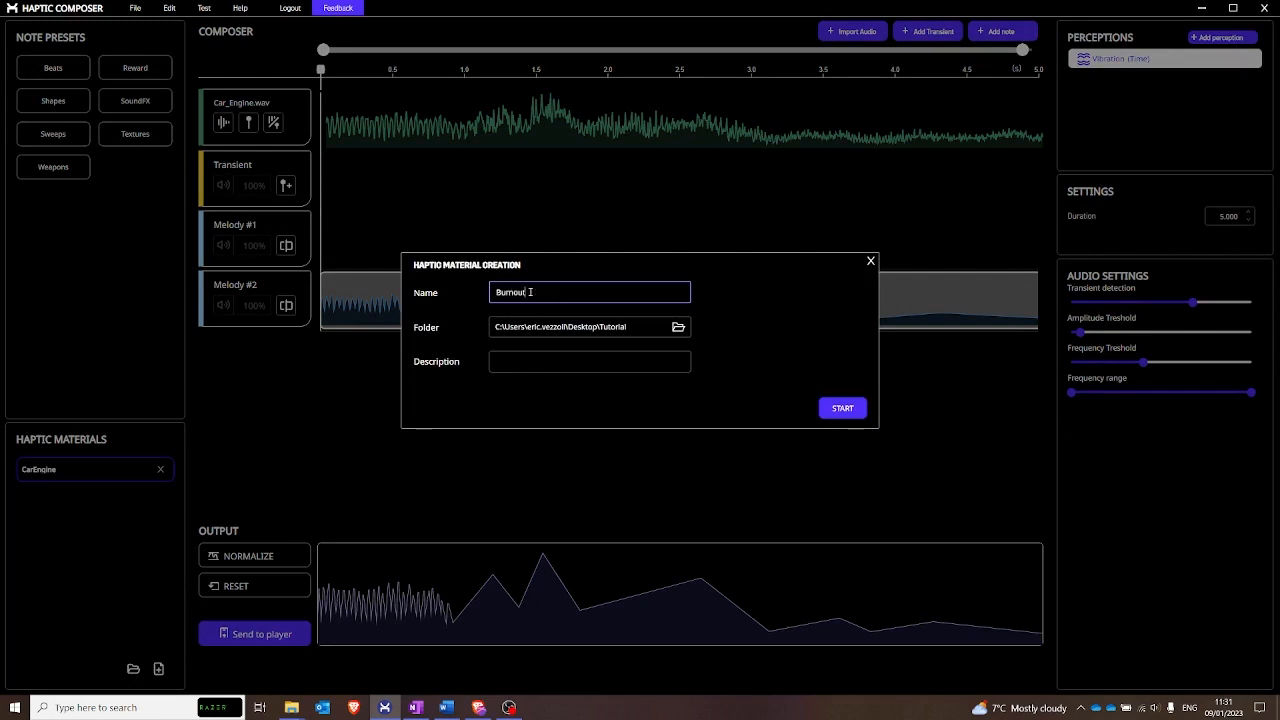
pyautogui.click(836, 404)
# - Add a Vibration (Time) perception to the Burnout material and import Burnout.wav from the Tutorial folder
pyautogui.click(1225, 38)
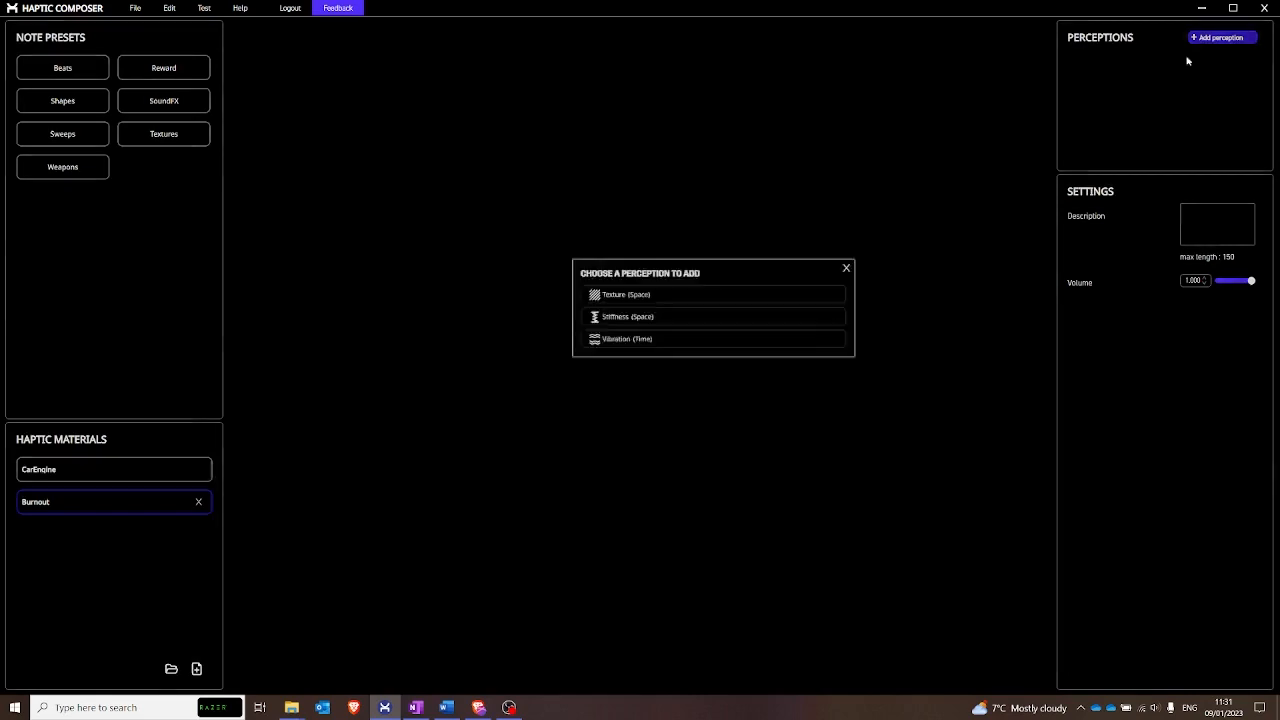
pyautogui.click(574, 384)
pyautogui.click(843, 31)
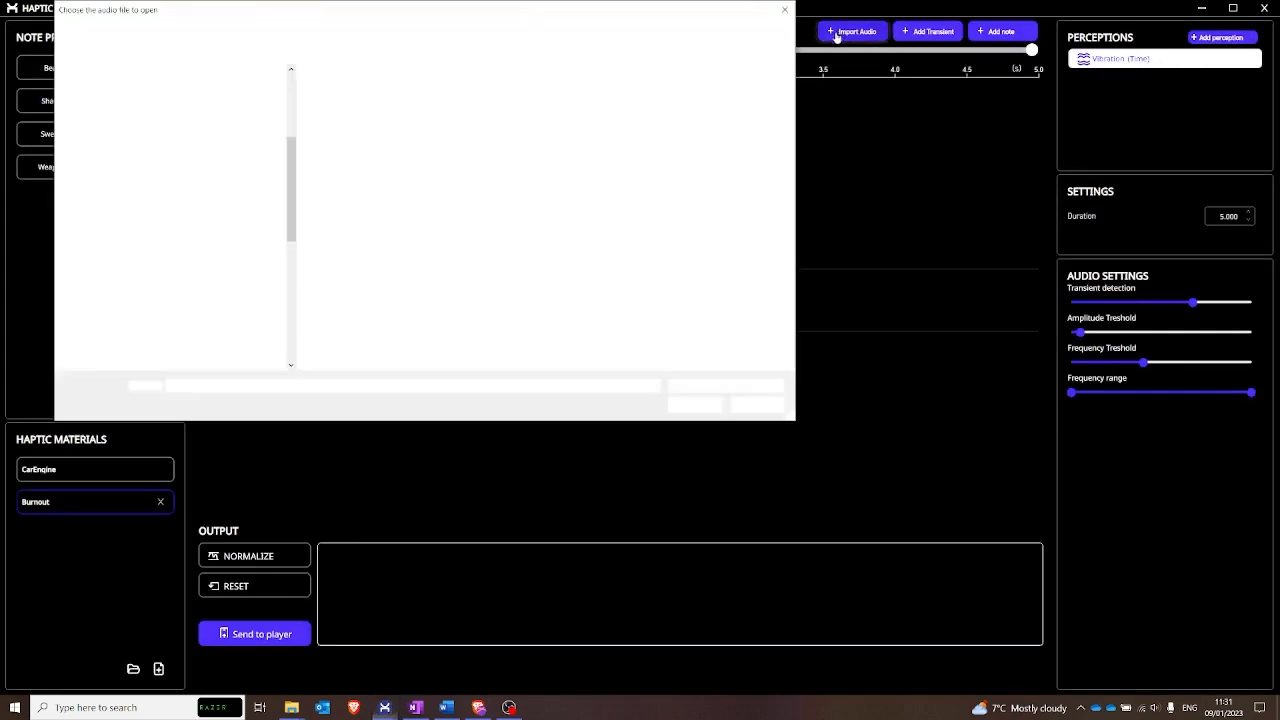
pyautogui.click(343, 91)
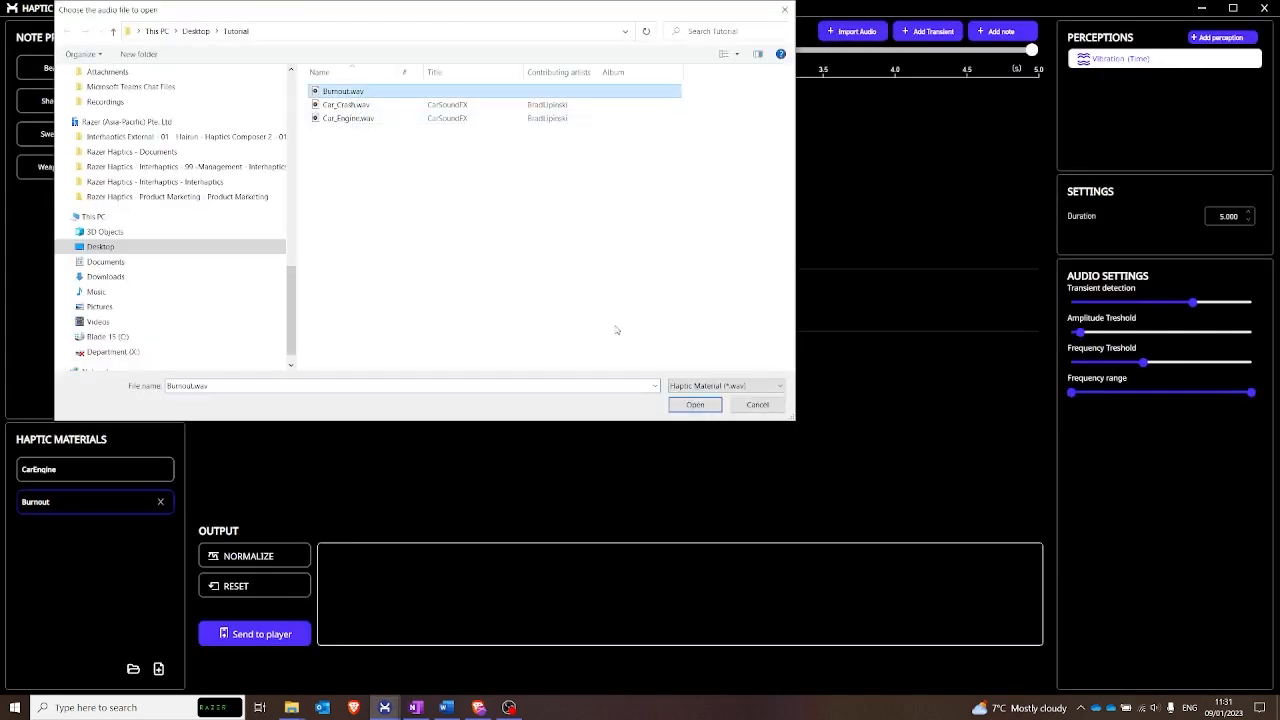
pyautogui.click(695, 404)
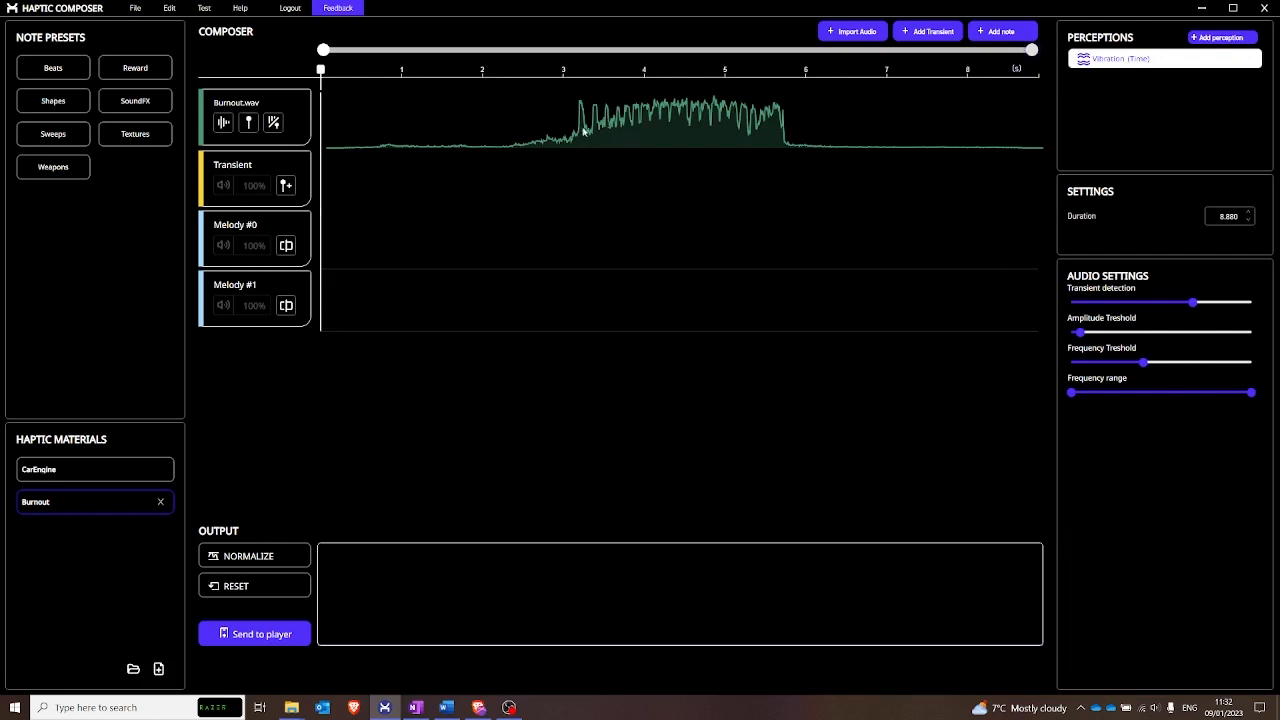
# - Convert the imported Burnout audio into transients and a melody note, and open that note in an enlarged note editor
pyautogui.click(273, 122)
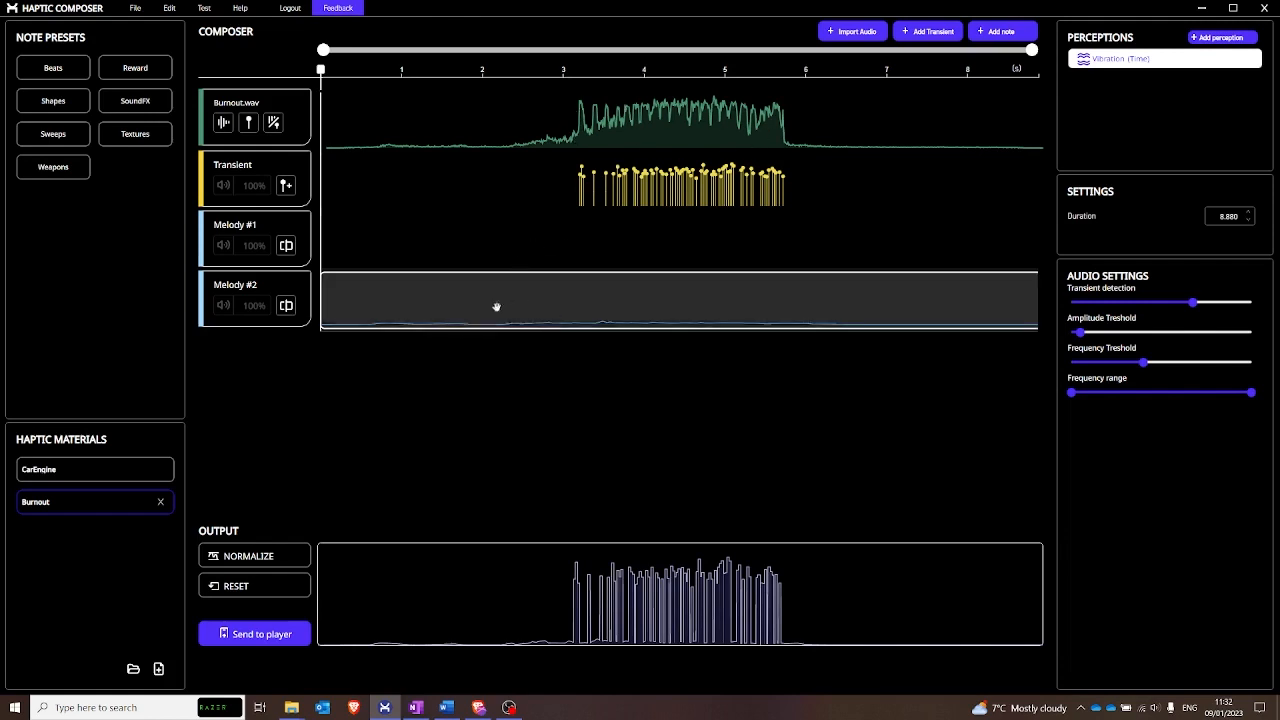
pyautogui.click(660, 298)
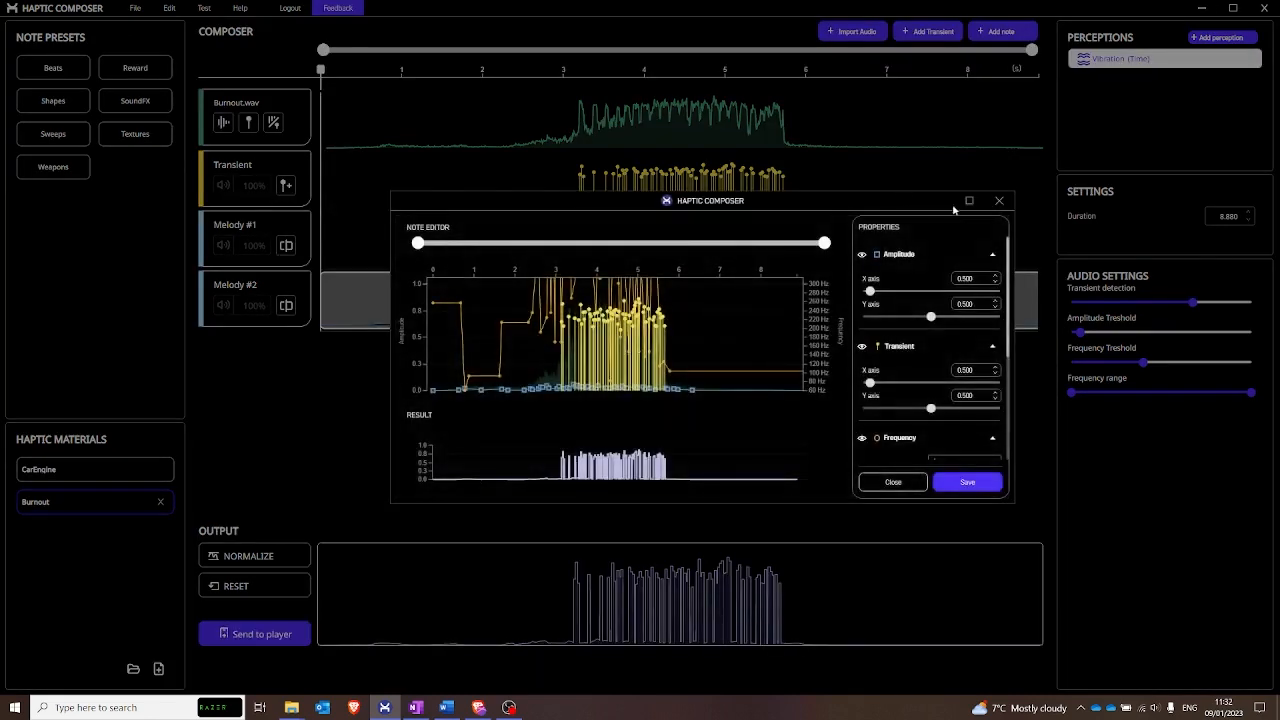
pyautogui.click(968, 200)
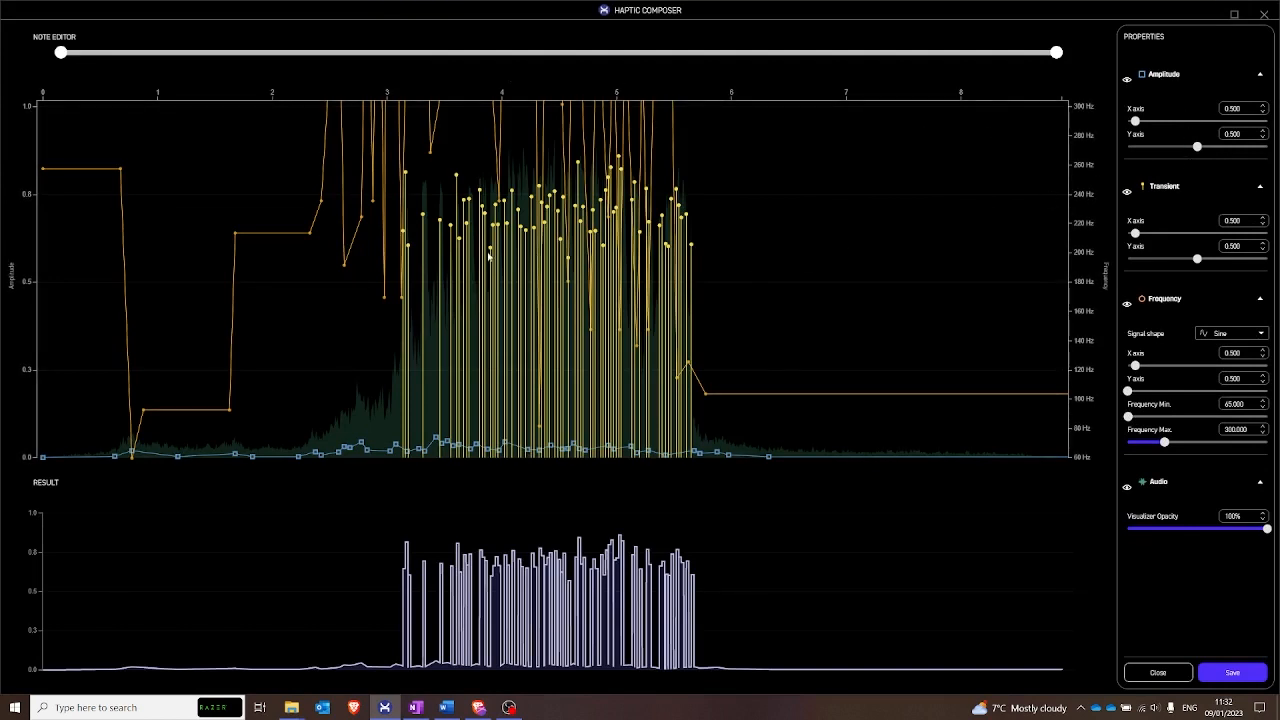
# - Hide the frequency curve and delete all the generated transients between about 3.1 s and 5.7 s
pyautogui.click(1127, 305)
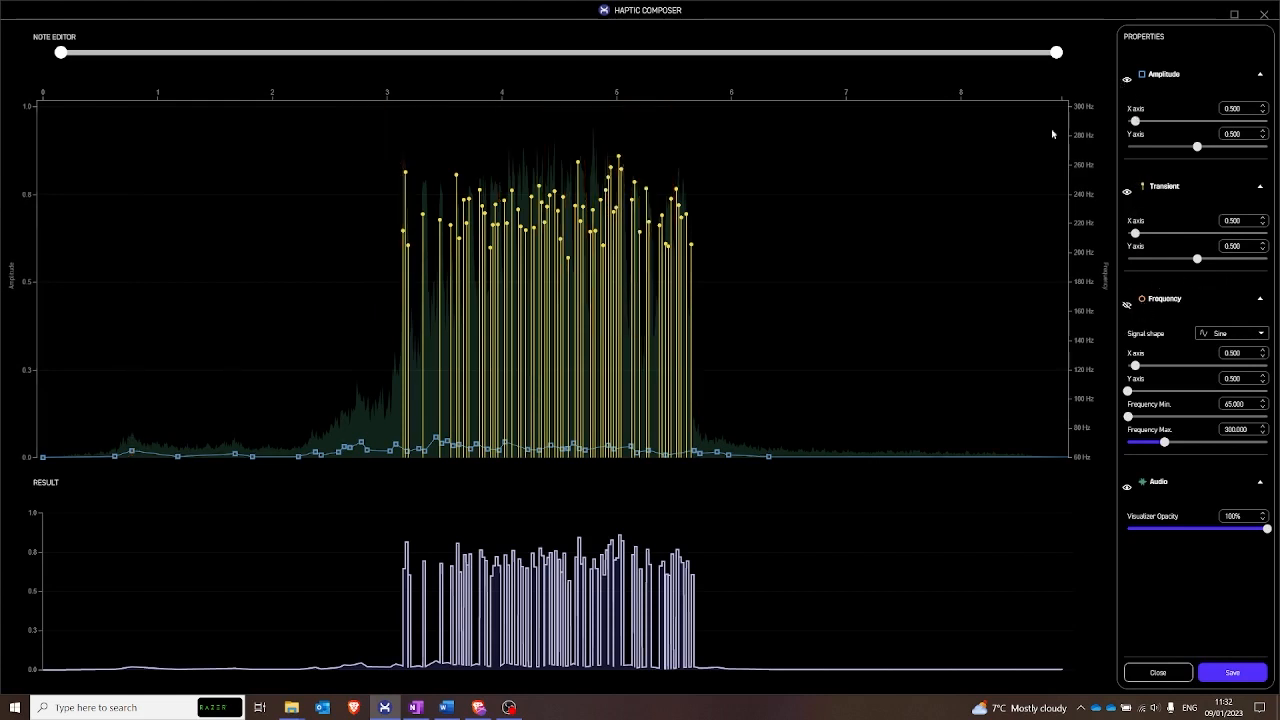
pyautogui.click(403, 233)
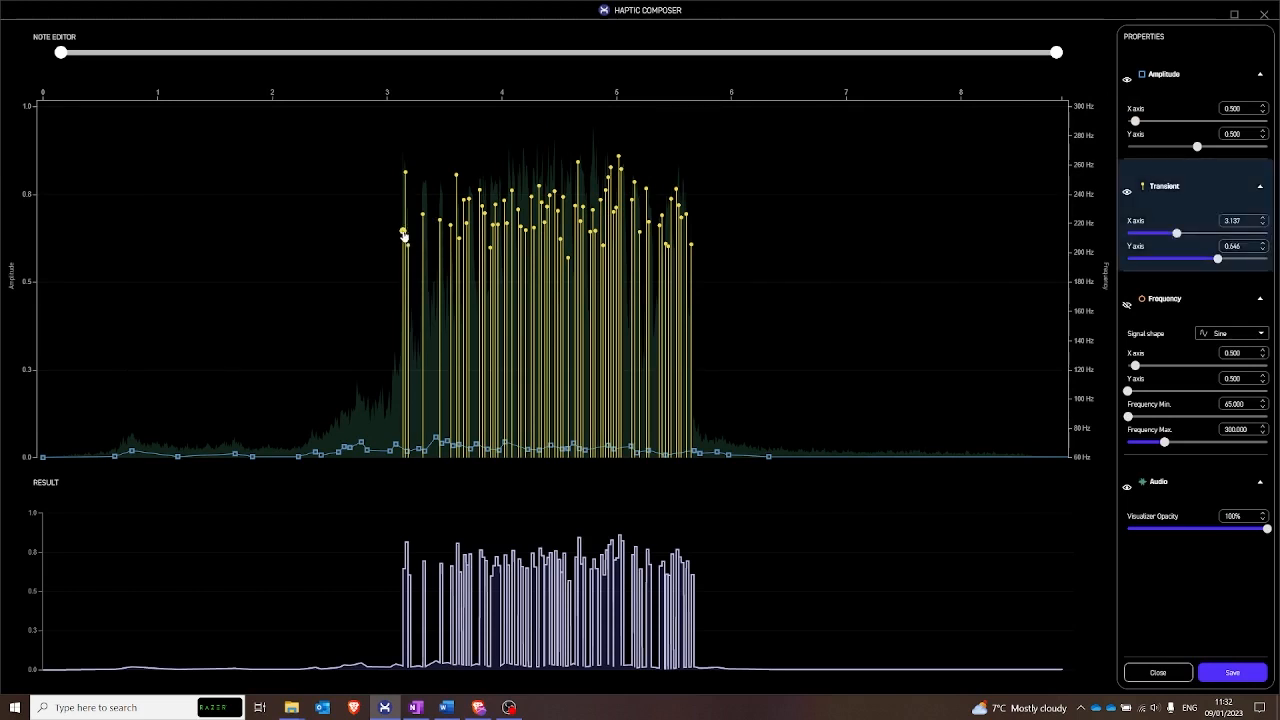
pyautogui.press('Delete')
pyautogui.press('Delete')
pyautogui.press('Delete')
pyautogui.press('Delete')
pyautogui.press('Delete')
pyautogui.press('Delete')
pyautogui.press('Delete')
pyautogui.press('Delete')
pyautogui.press('Delete')
pyautogui.press('Delete')
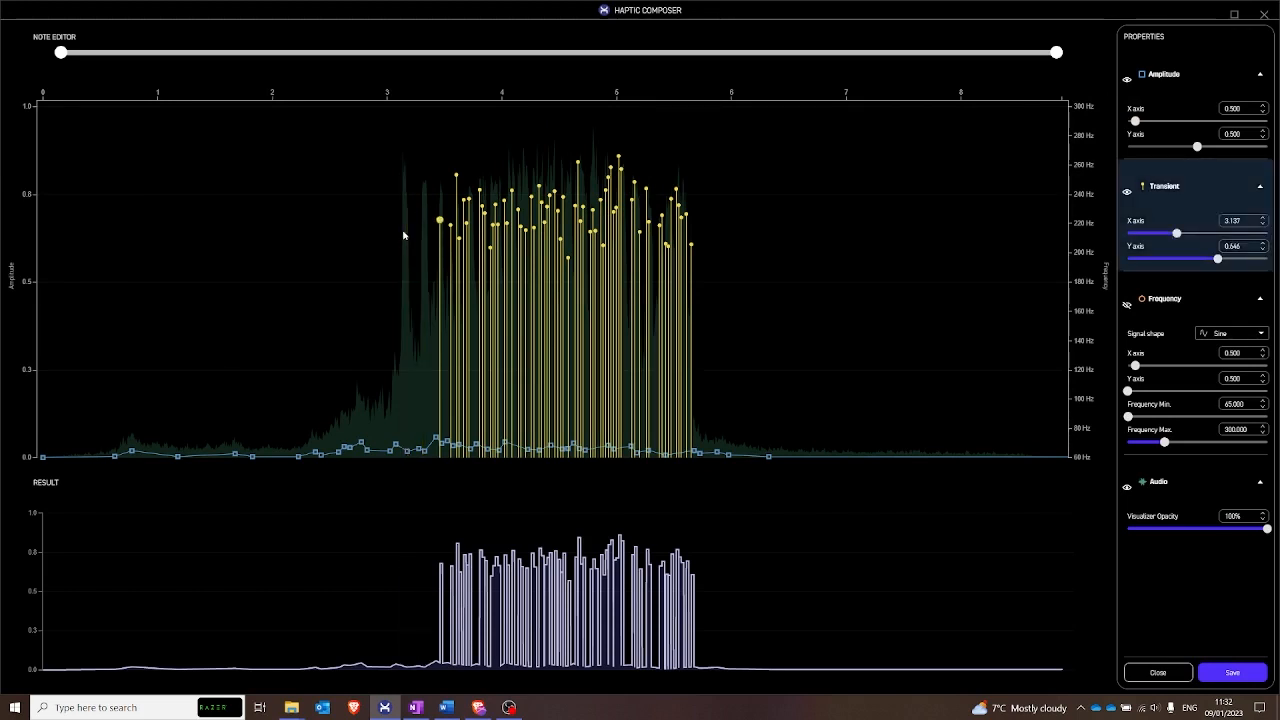
pyautogui.press('Delete')
pyautogui.press('Delete')
pyautogui.press('Delete')
pyautogui.press('Delete')
pyautogui.press('Delete')
pyautogui.press('Delete')
pyautogui.press('Delete')
pyautogui.press('Delete')
pyautogui.press('Delete')
pyautogui.press('Delete')
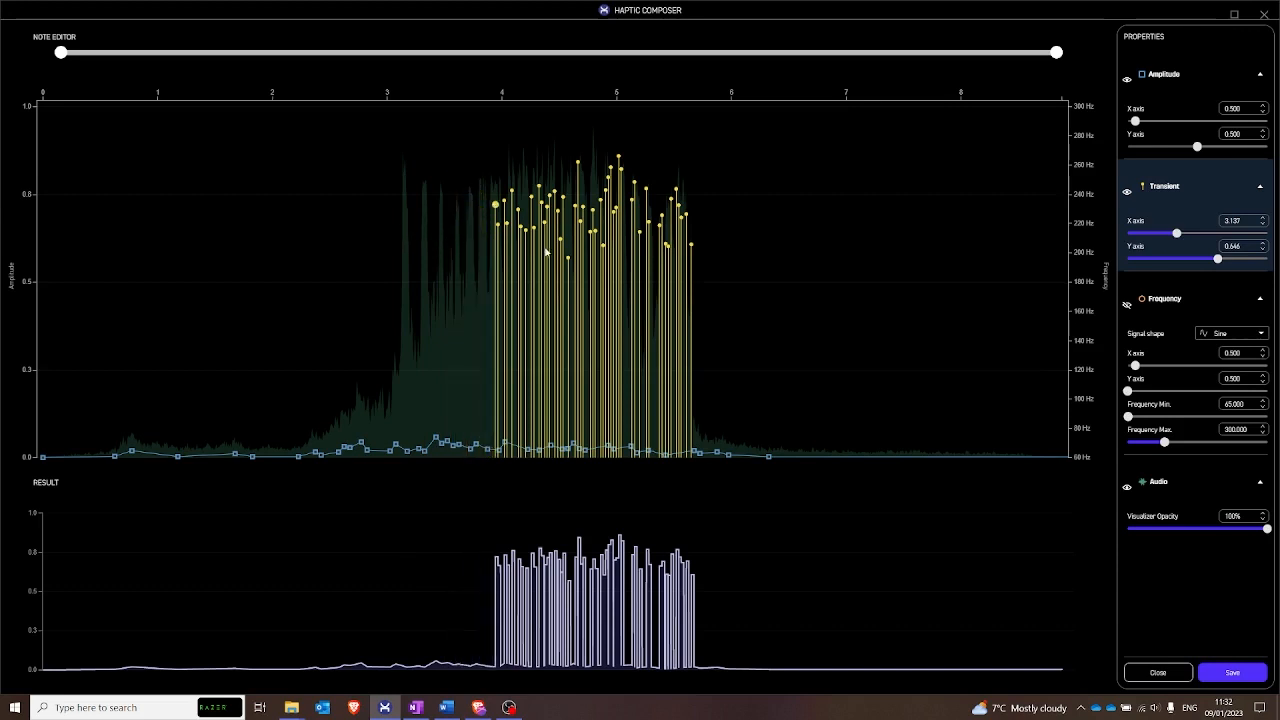
pyautogui.press('Delete')
pyautogui.press('Delete')
pyautogui.press('Delete')
pyautogui.press('Delete')
pyautogui.press('Delete')
pyautogui.press('Delete')
pyautogui.press('Delete')
pyautogui.press('Delete')
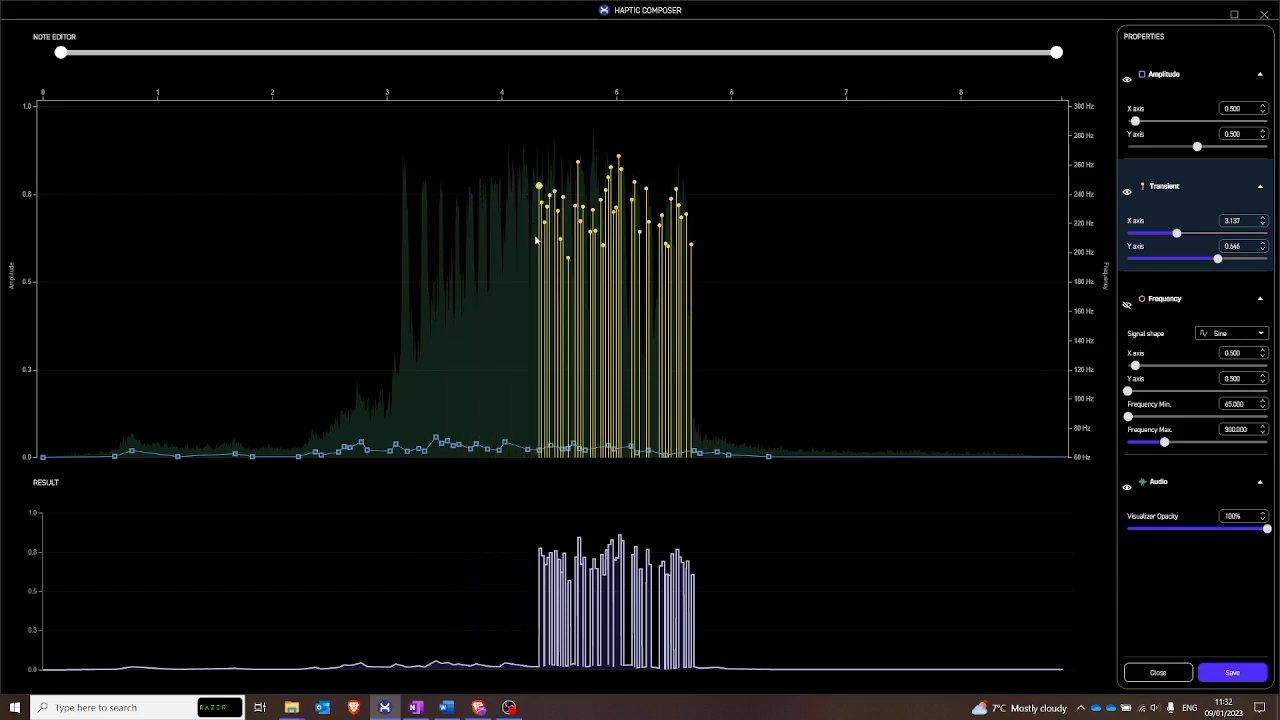
pyautogui.press('Delete')
pyautogui.press('Delete')
pyautogui.press('Delete')
pyautogui.press('Delete')
pyautogui.press('Delete')
pyautogui.press('Delete')
pyautogui.press('Delete')
pyautogui.press('Delete')
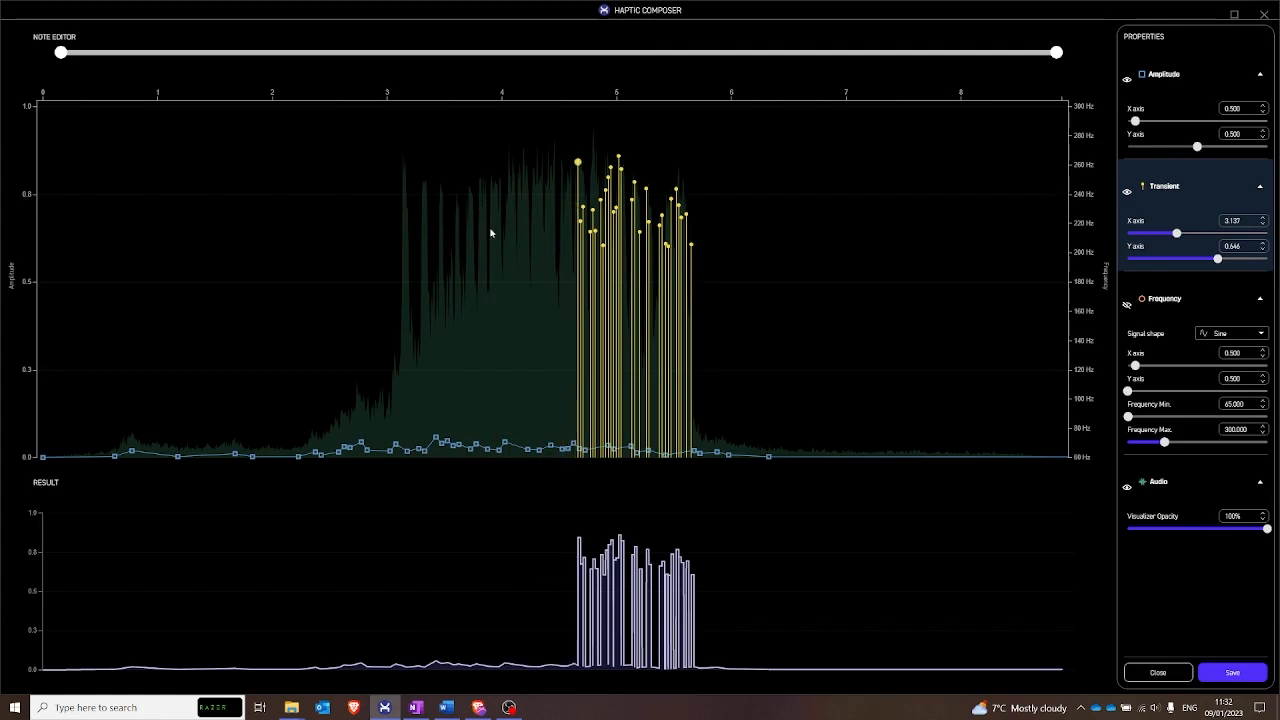
pyautogui.press('Delete')
pyautogui.press('Delete')
pyautogui.press('Delete')
pyautogui.press('Delete')
pyautogui.press('Delete')
pyautogui.press('Delete')
pyautogui.press('Delete')
pyautogui.press('Delete')
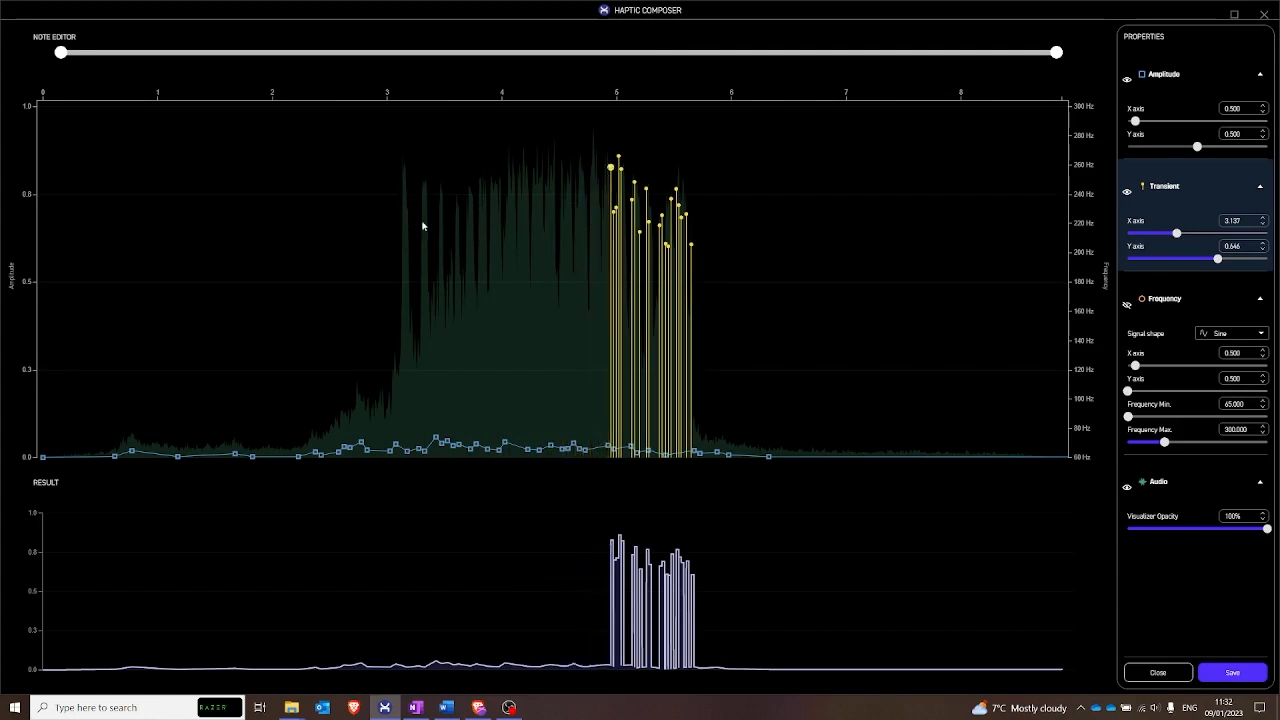
pyautogui.press('Delete')
pyautogui.press('Delete')
pyautogui.press('Delete')
pyautogui.press('Delete')
pyautogui.press('Delete')
pyautogui.press('Delete')
pyautogui.press('Delete')
pyautogui.press('Delete')
pyautogui.press('Delete')
pyautogui.press('Delete')
pyautogui.press('Delete')
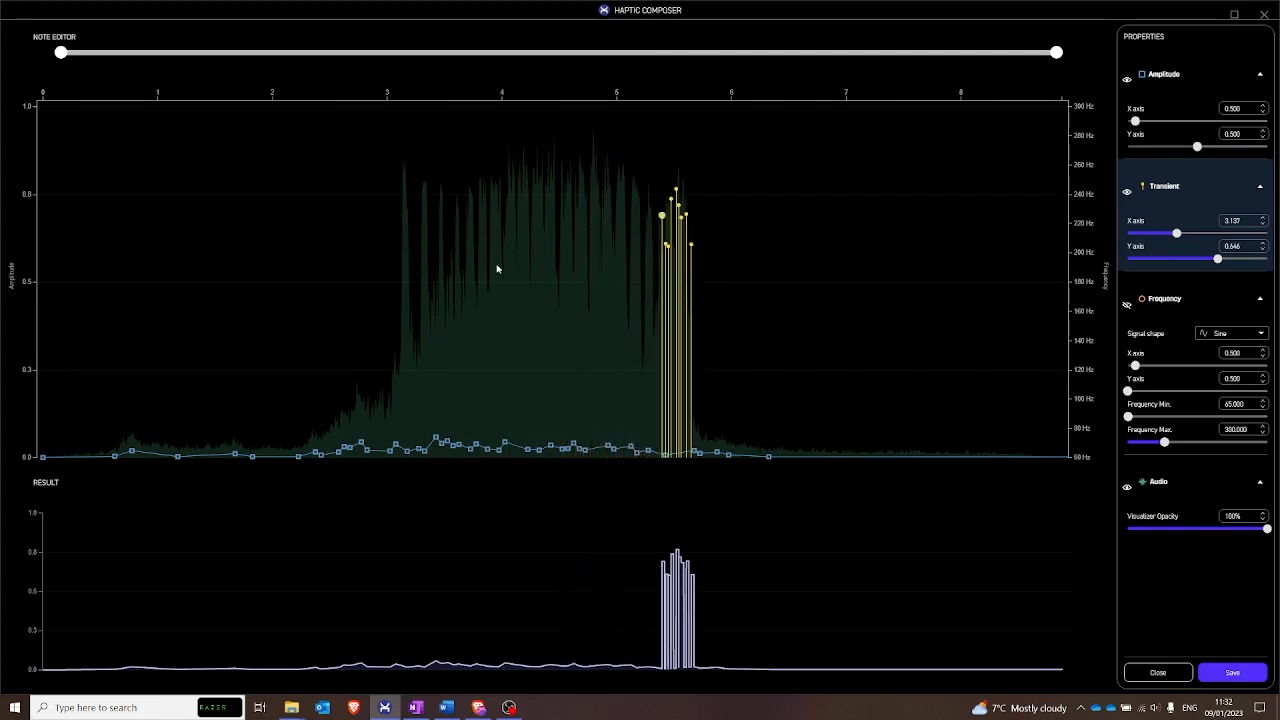
pyautogui.press('Delete')
pyautogui.press('Delete')
pyautogui.press('Delete')
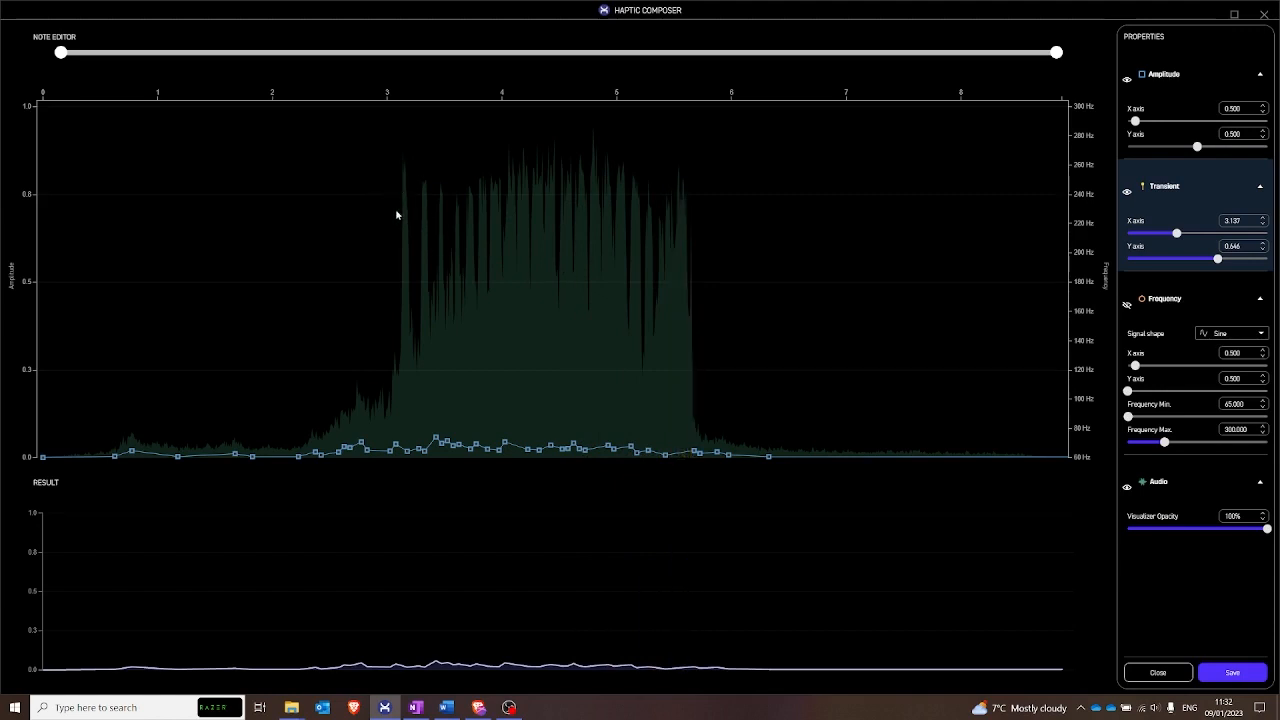
# - Add transients near 3.1, 3.3, 3.5, 3.6, 3.7 and 3.8 s with amplitudes of about 0.98, 0.90, 0.95, 0.90, 0.95 and 0.76
pyautogui.click(401, 161)
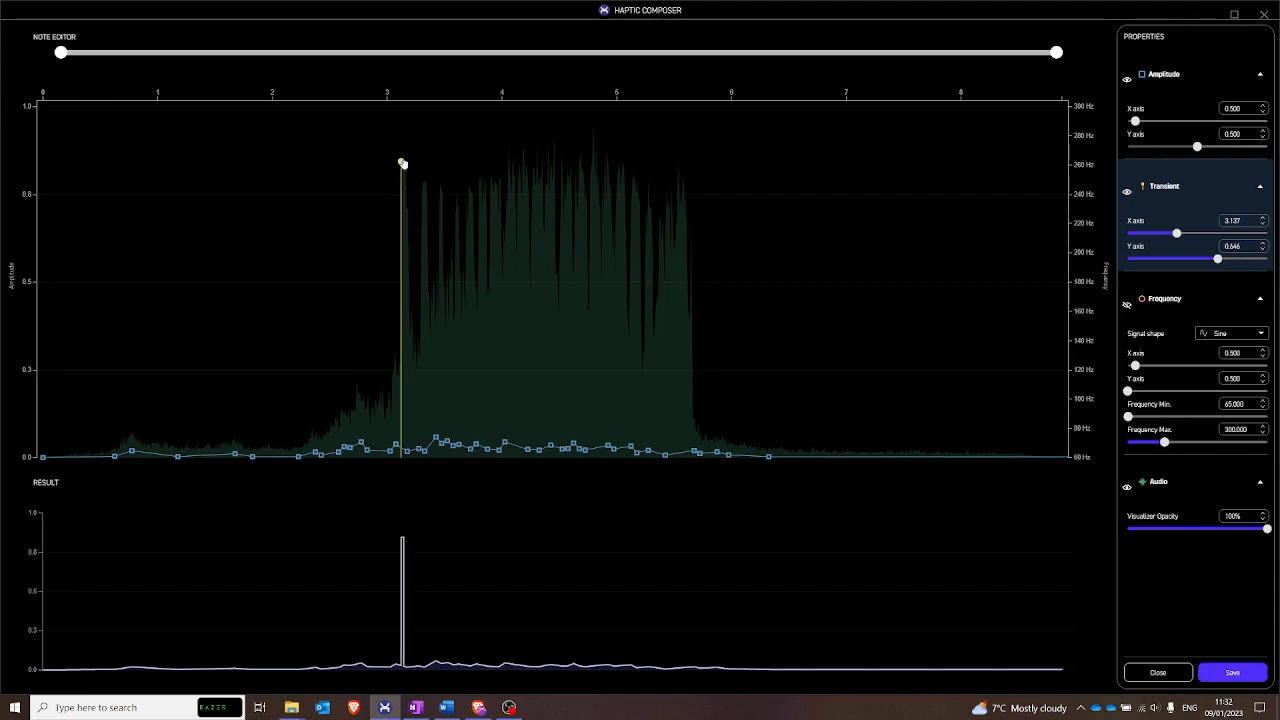
pyautogui.moveTo(401, 161); pyautogui.dragTo(401, 113)
pyautogui.click(423, 144)
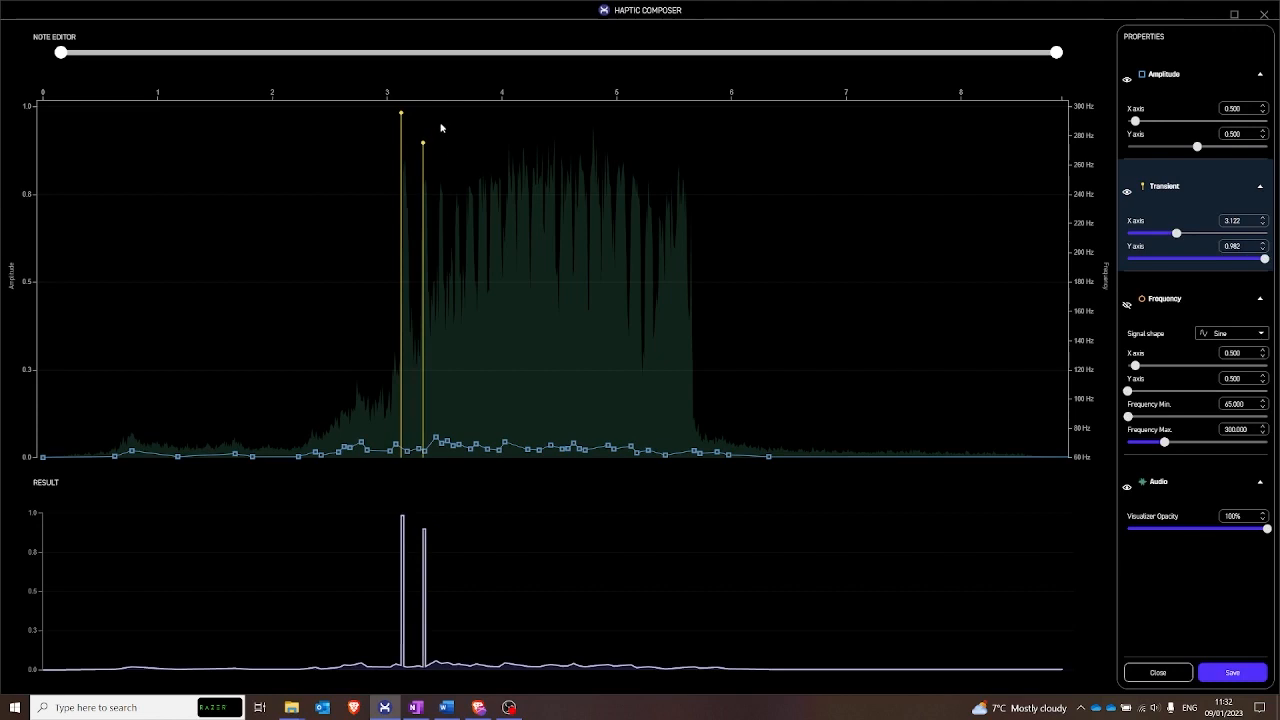
pyautogui.click(442, 127)
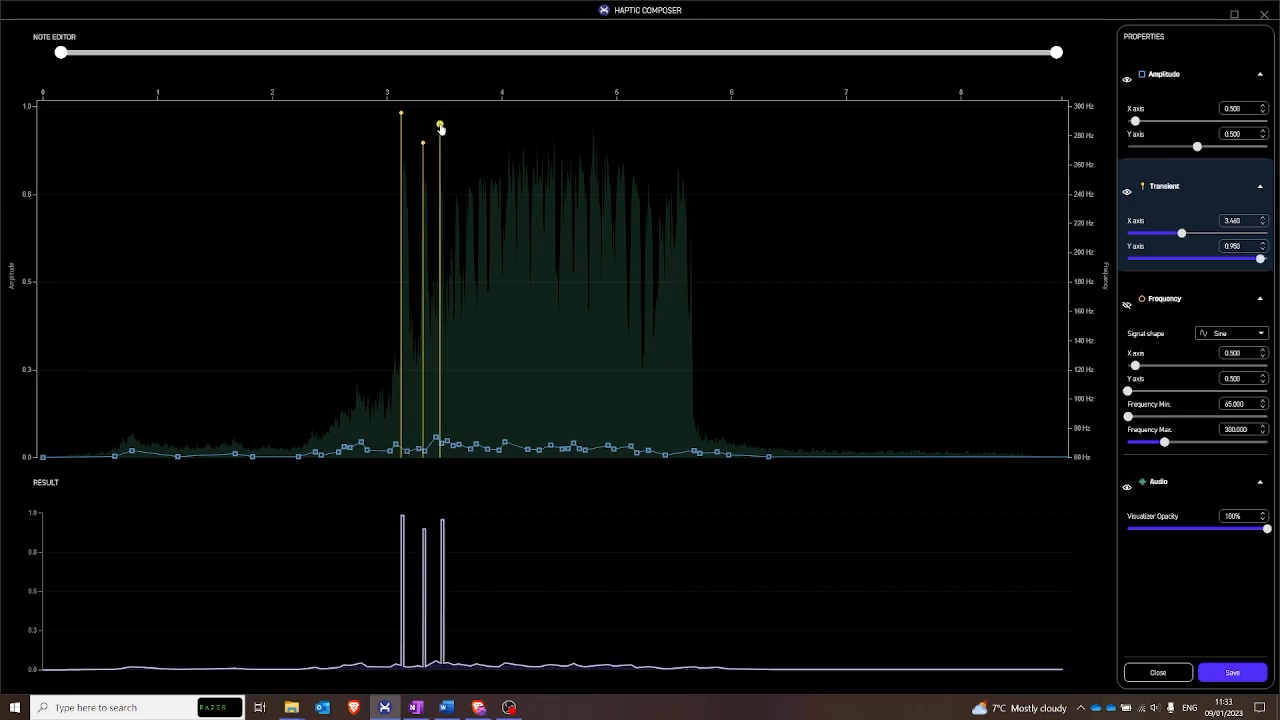
pyautogui.click(457, 143)
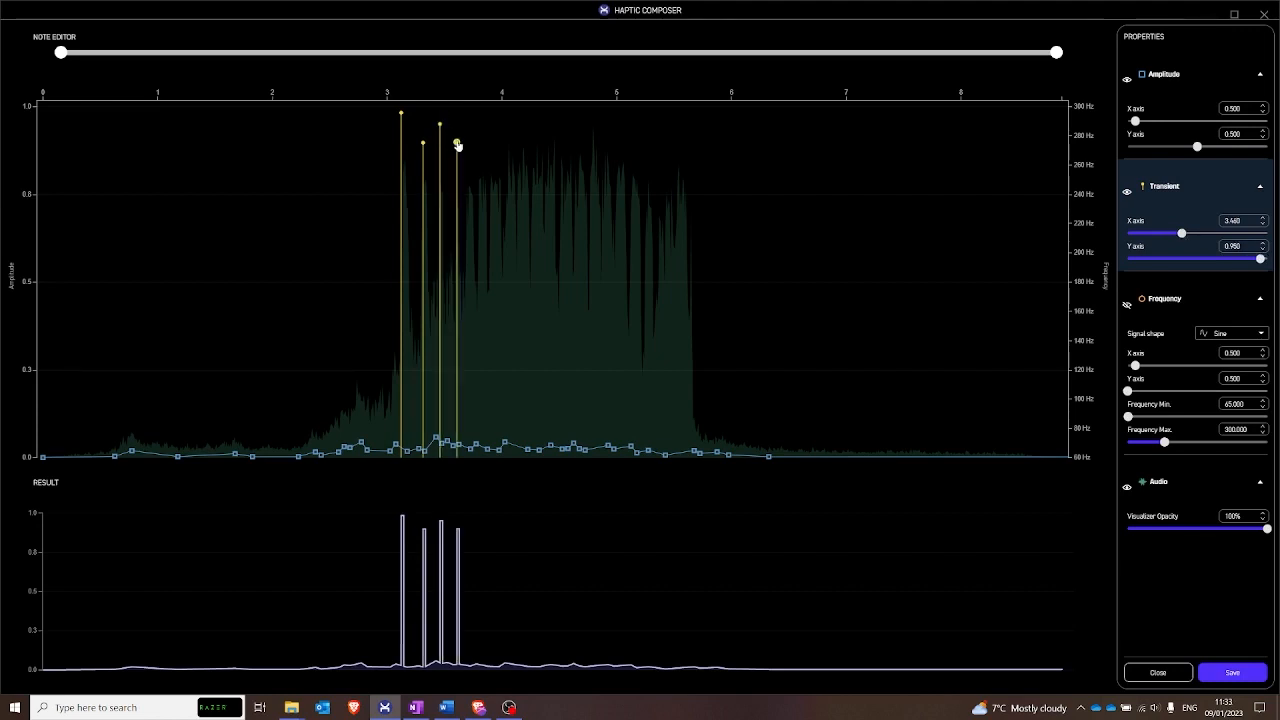
pyautogui.click(469, 124)
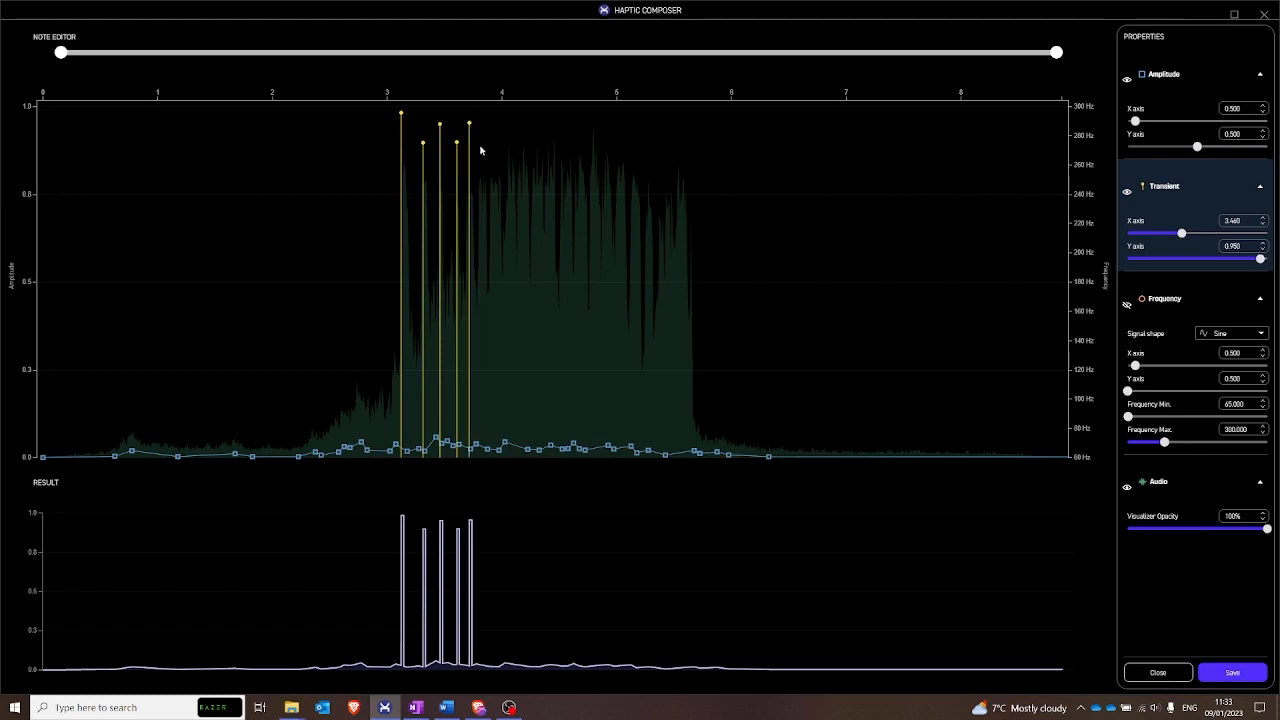
pyautogui.click(479, 195)
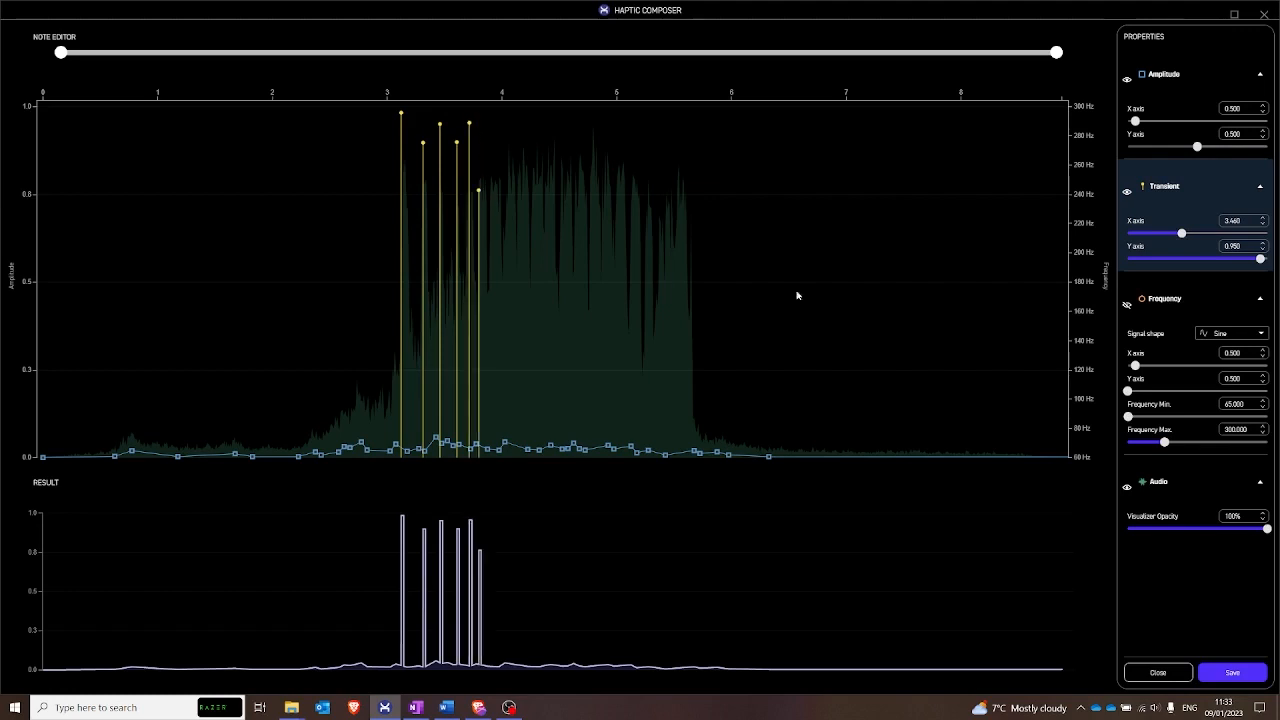
# - Add transients on the audio peaks near 3.9, 4.05, 4.15 and 4.3 s with amplitudes of about 0.93, 0.86, 0.93 and 0.91
pyautogui.moveTo(61, 52); pyautogui.dragTo(242, 85)
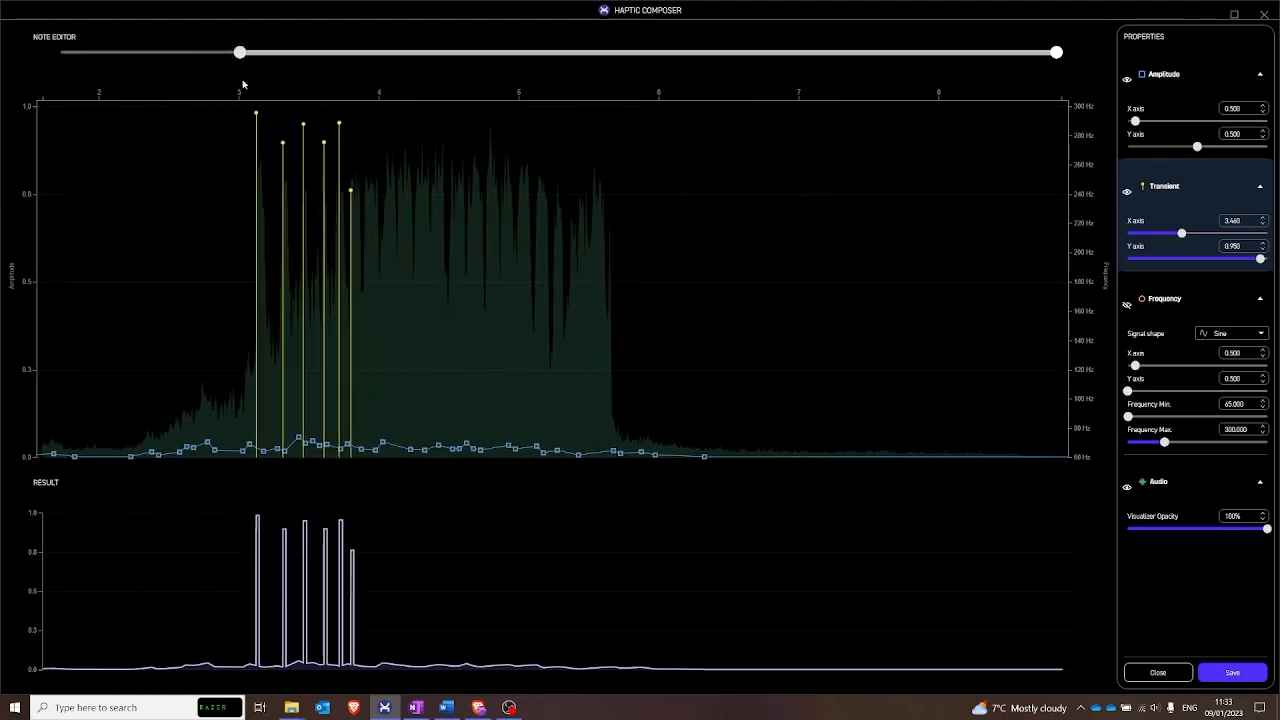
pyautogui.moveTo(1054, 56); pyautogui.dragTo(824, 92)
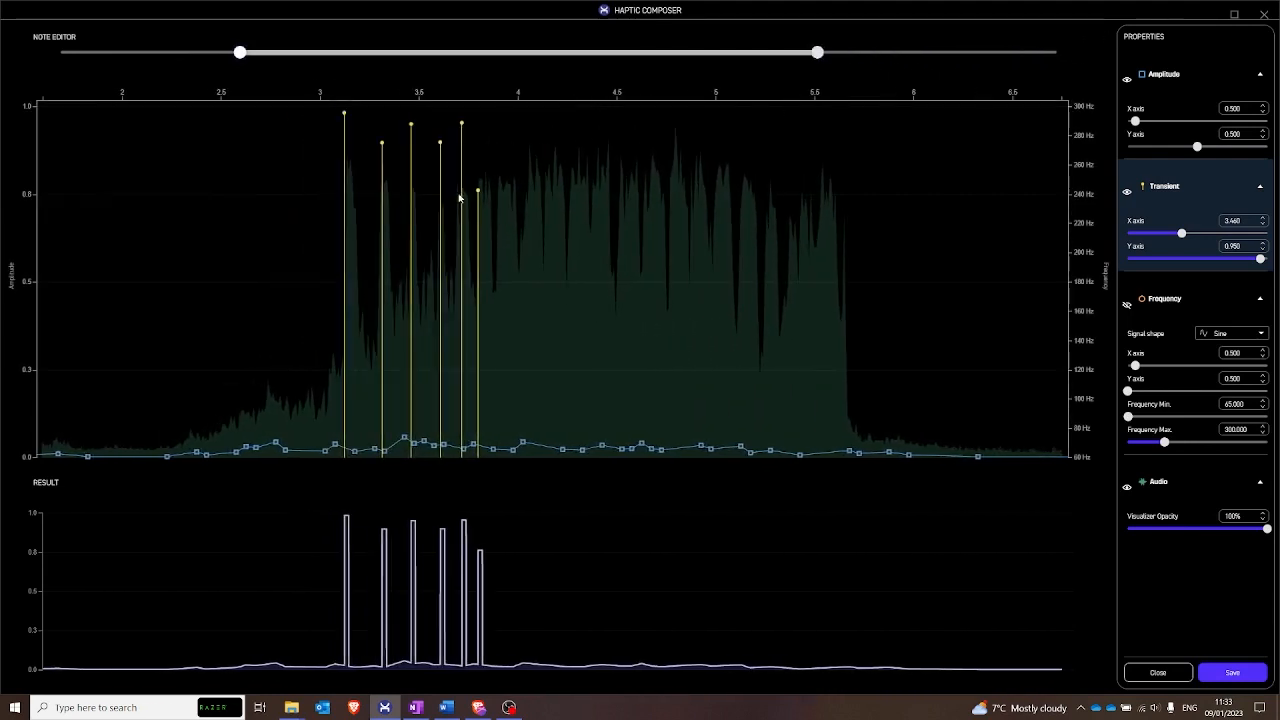
pyautogui.click(499, 134)
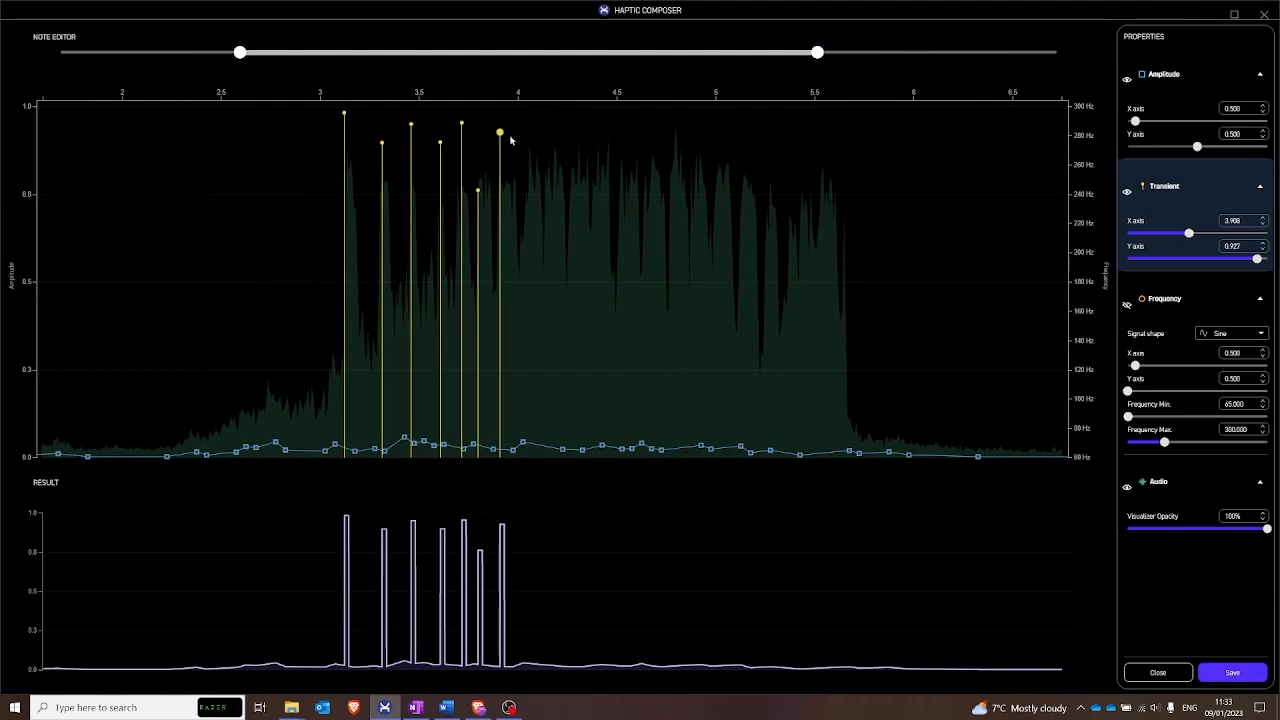
pyautogui.click(527, 158)
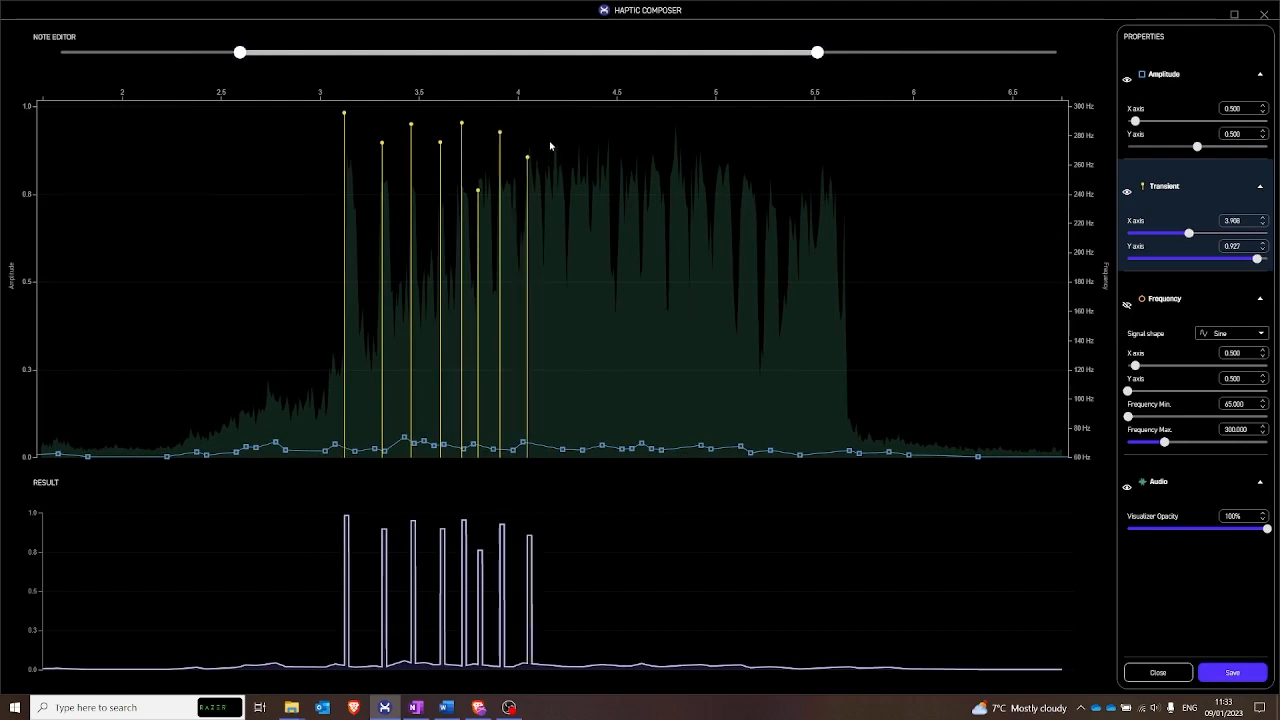
pyautogui.click(549, 142)
pyautogui.moveTo(551, 143); pyautogui.dragTo(549, 134)
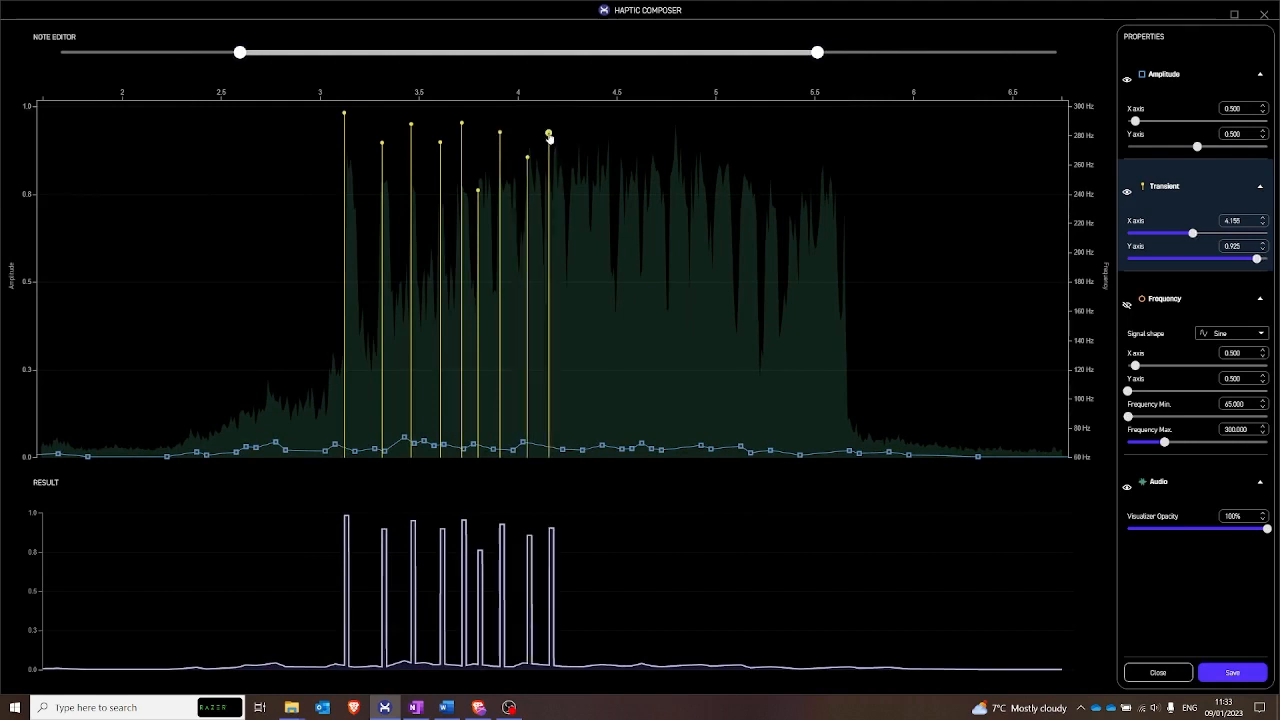
pyautogui.click(573, 140)
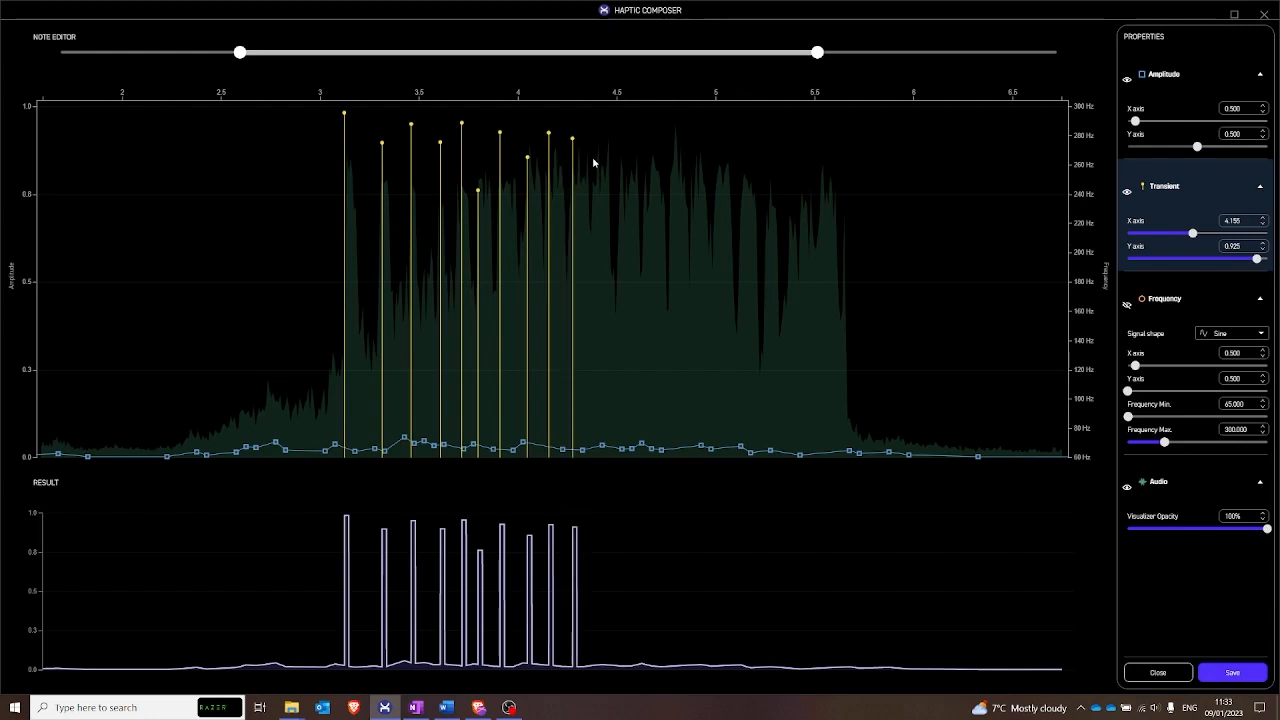
# - Add transients near 4.36, 4.52 and 4.62 s with amplitudes of about 0.63, 0.94 and 0.54, following the audio's dips and peak
pyautogui.click(591, 239)
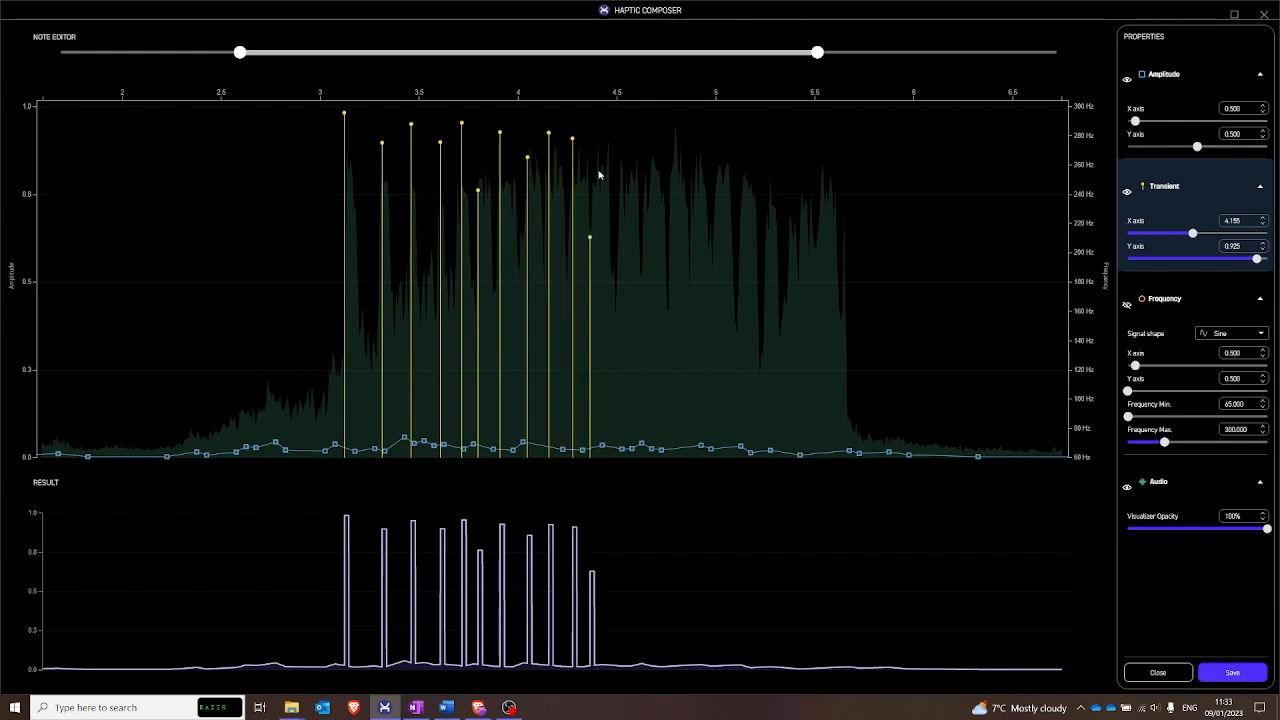
pyautogui.click(610, 125)
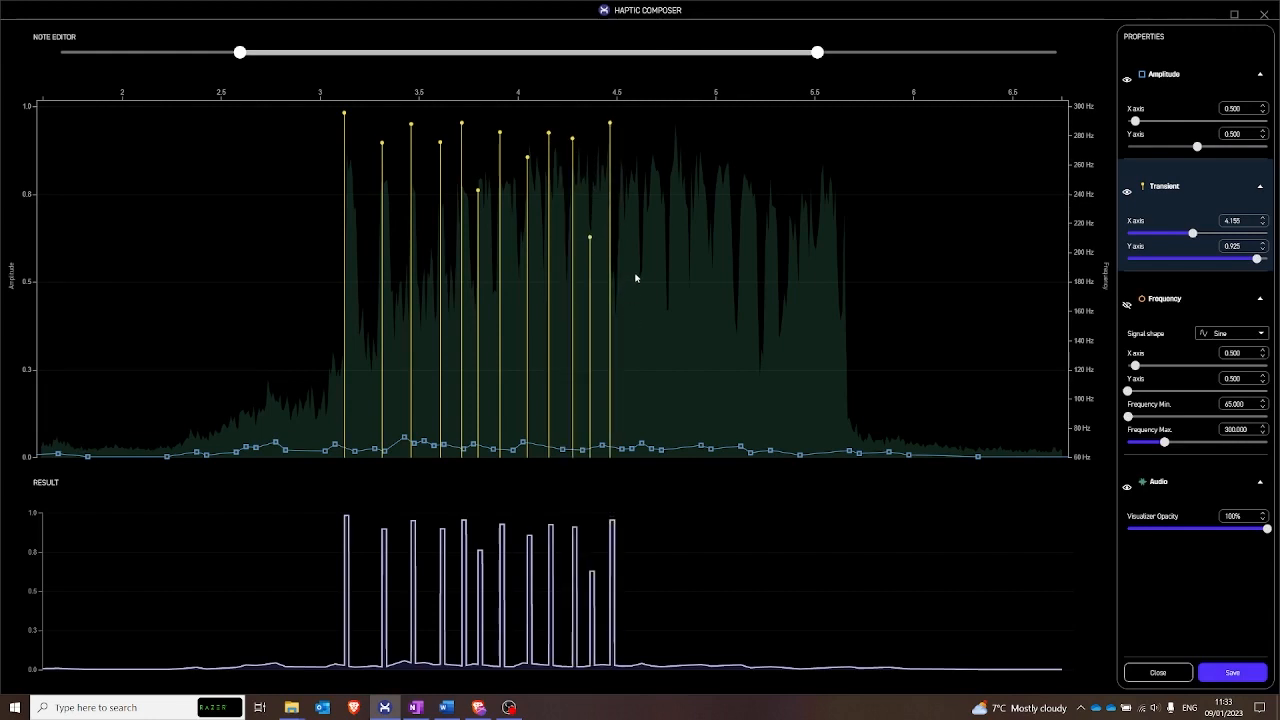
pyautogui.click(638, 271)
pyautogui.moveTo(638, 272); pyautogui.dragTo(641, 270)
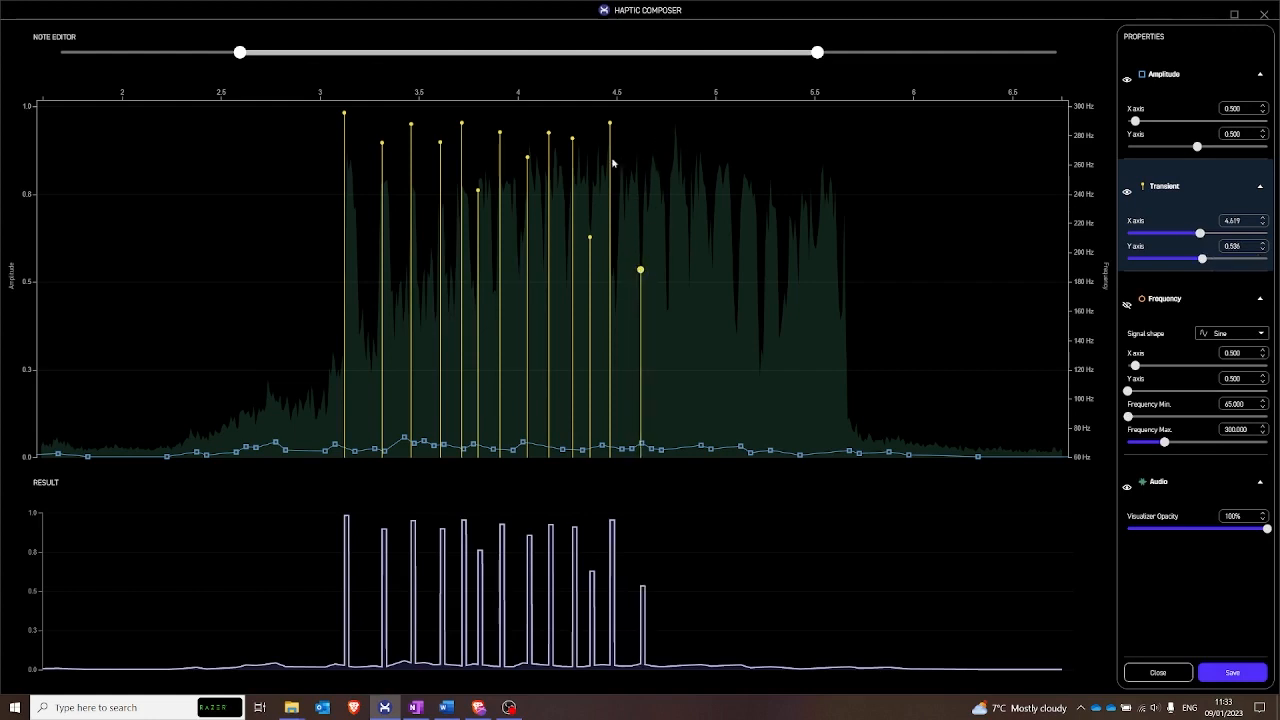
pyautogui.moveTo(610, 124); pyautogui.dragTo(621, 132)
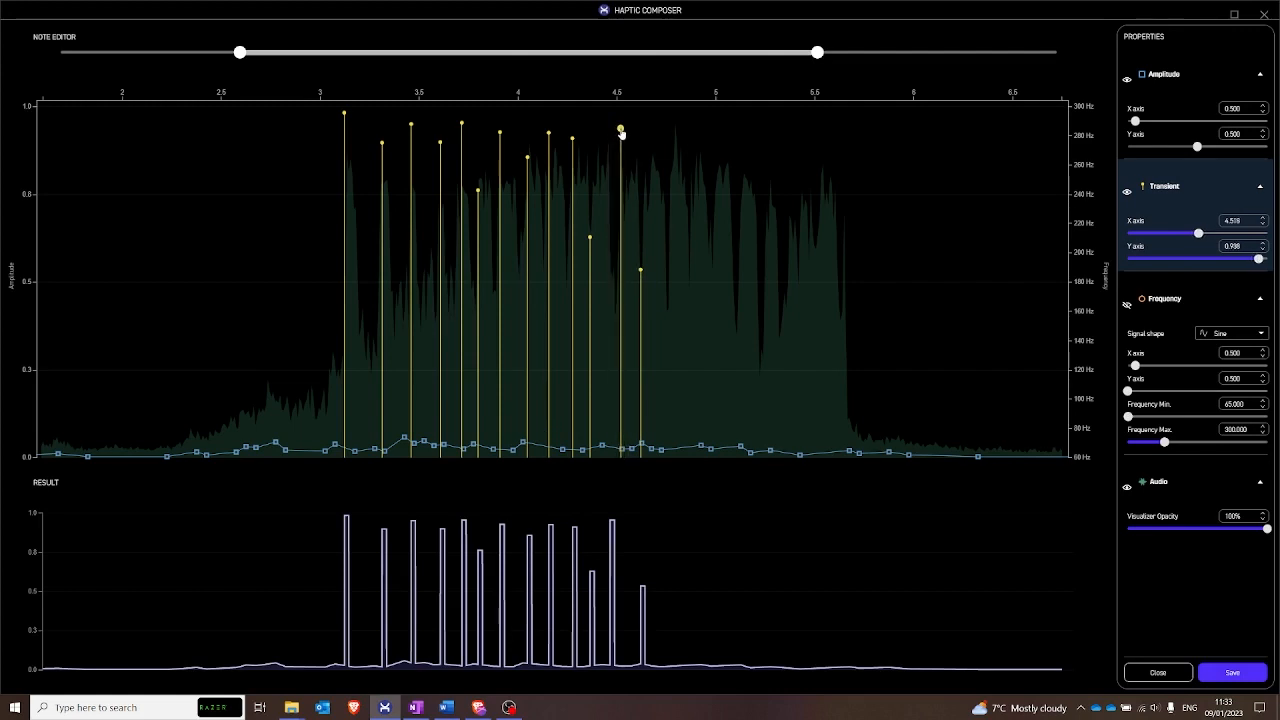
# - Add transients near 4.8, 4.9, 5.0, 5.1 and 5.2 s with amplitudes of about 0.93, 0.72, 0.82, 0.41 and 0.87
pyautogui.click(673, 131)
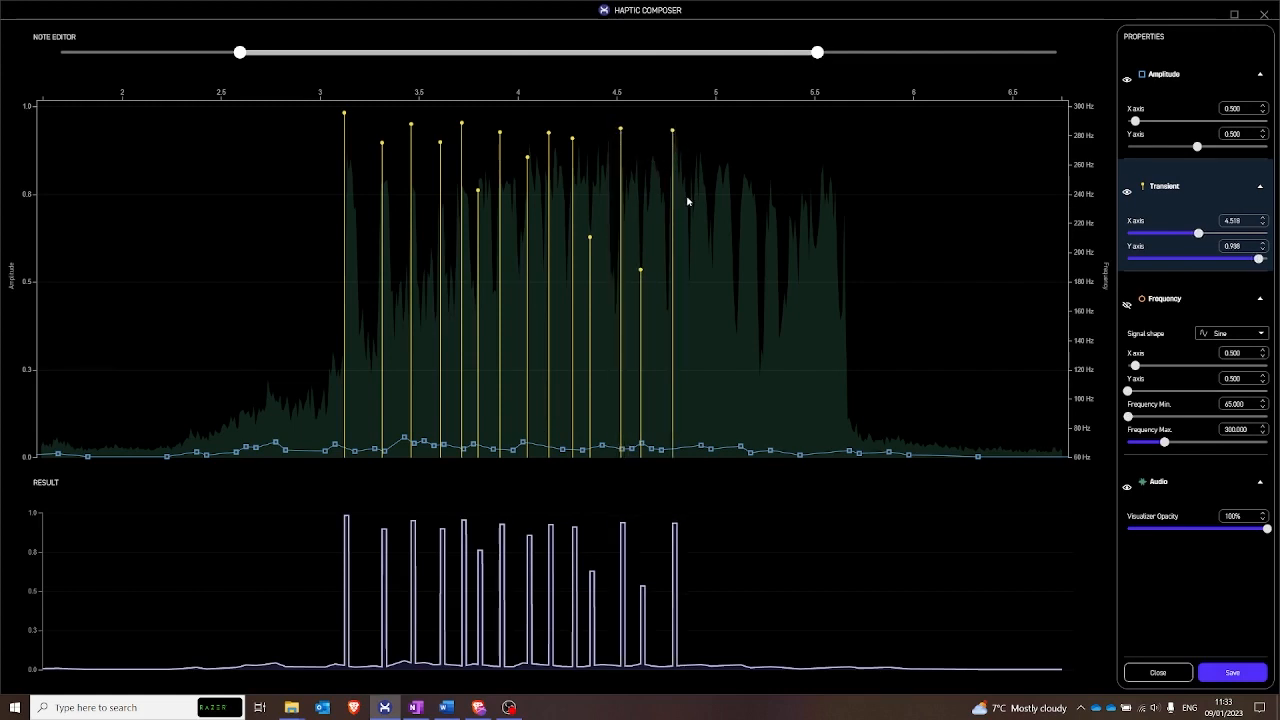
pyautogui.click(691, 204)
pyautogui.click(720, 171)
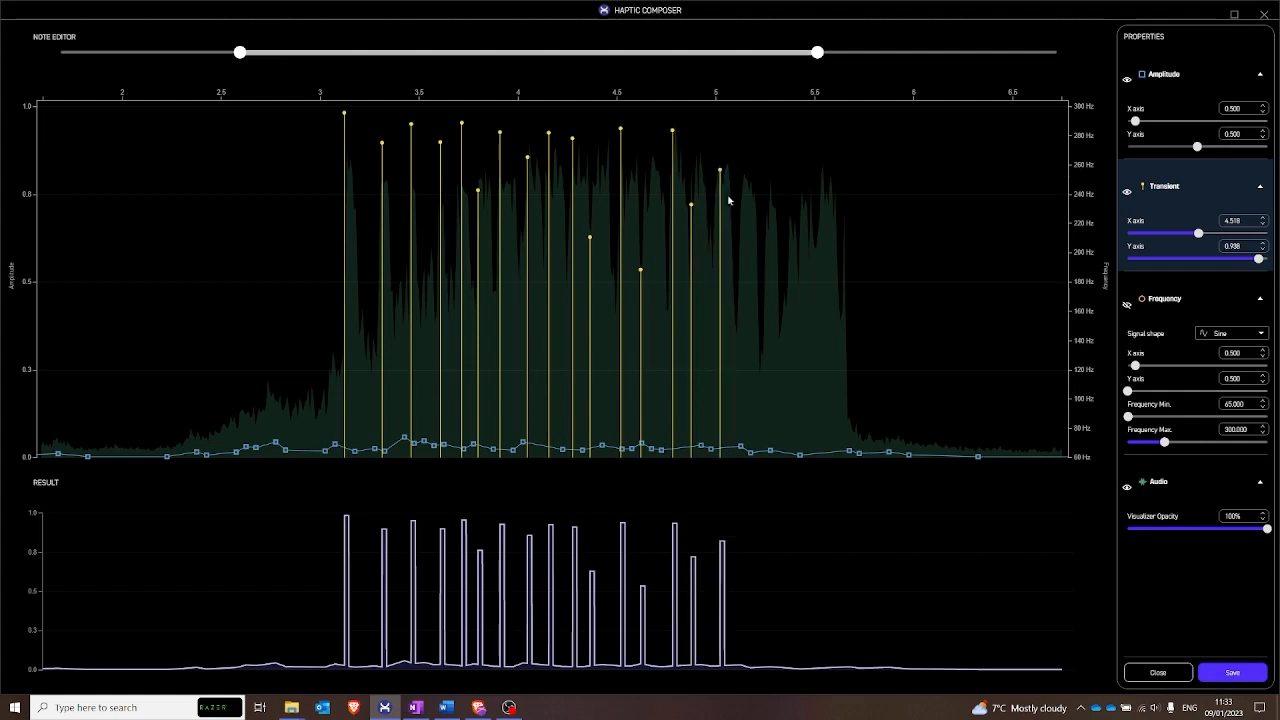
pyautogui.click(736, 311)
pyautogui.click(759, 153)
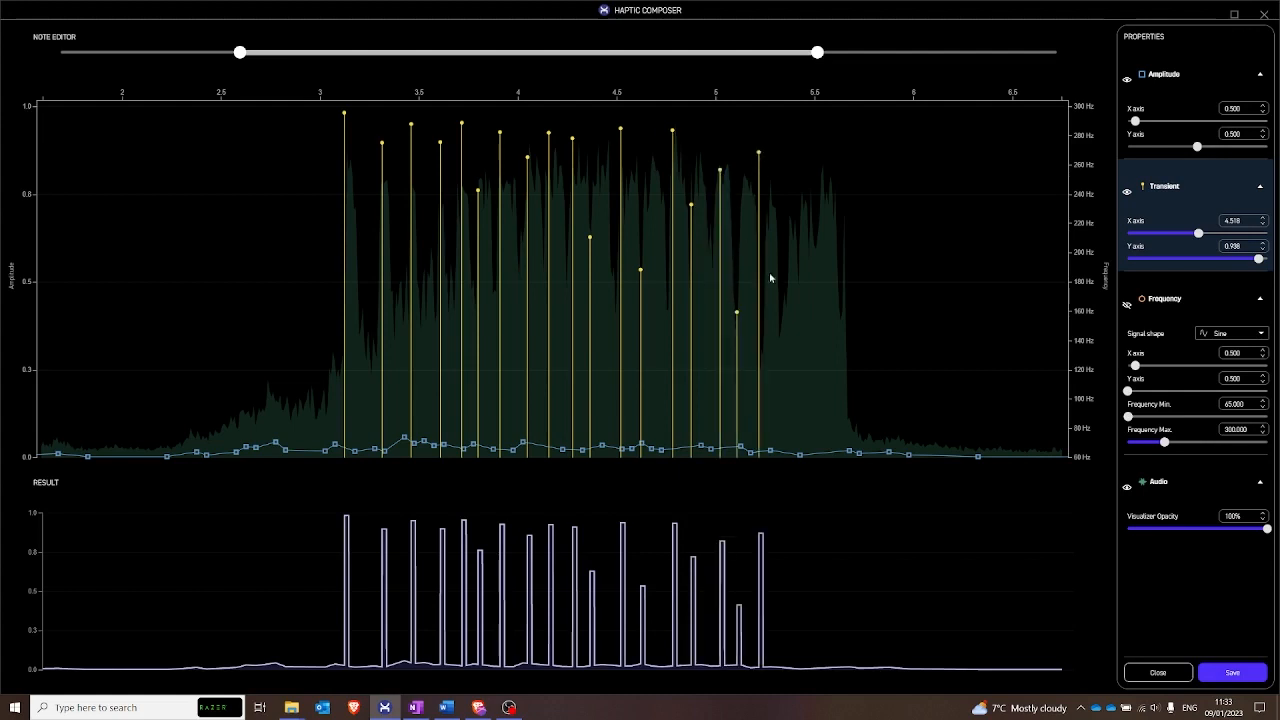
# - Add transients near 5.3, 5.5 and 5.65 s with amplitudes of about 0.41, 0.61 and 0.42
pyautogui.click(780, 312)
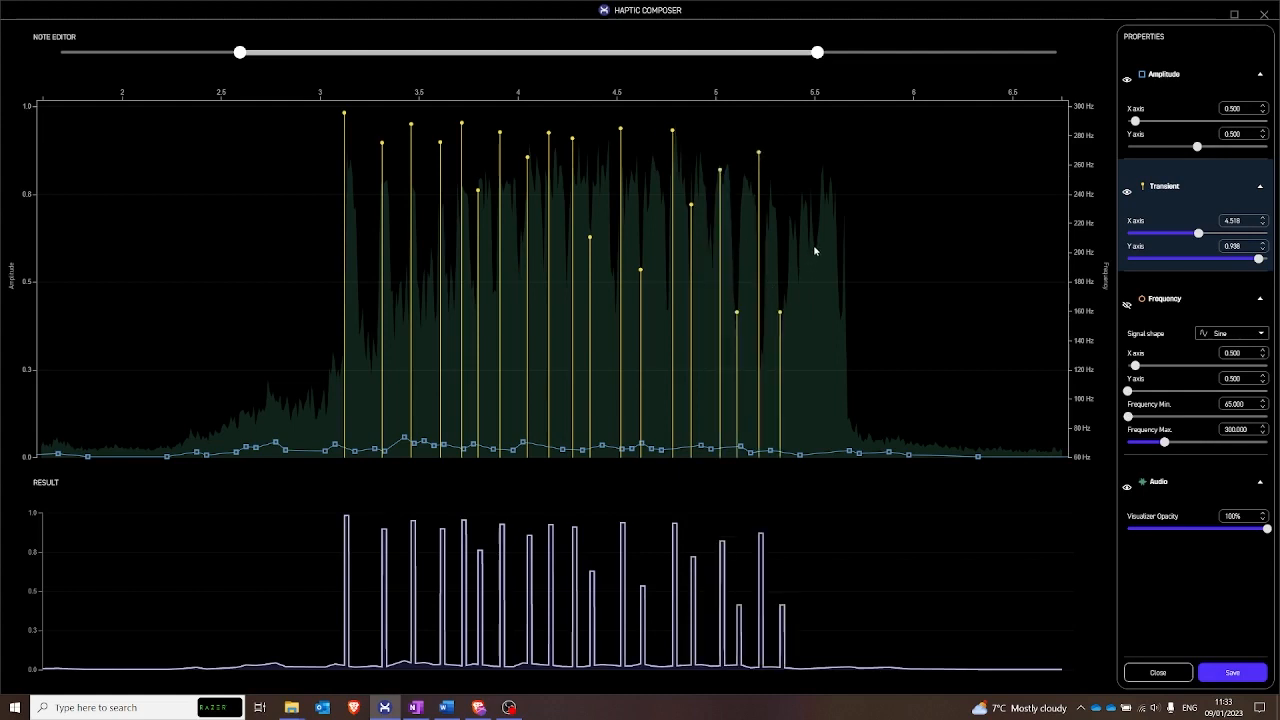
pyautogui.click(813, 244)
pyautogui.click(843, 310)
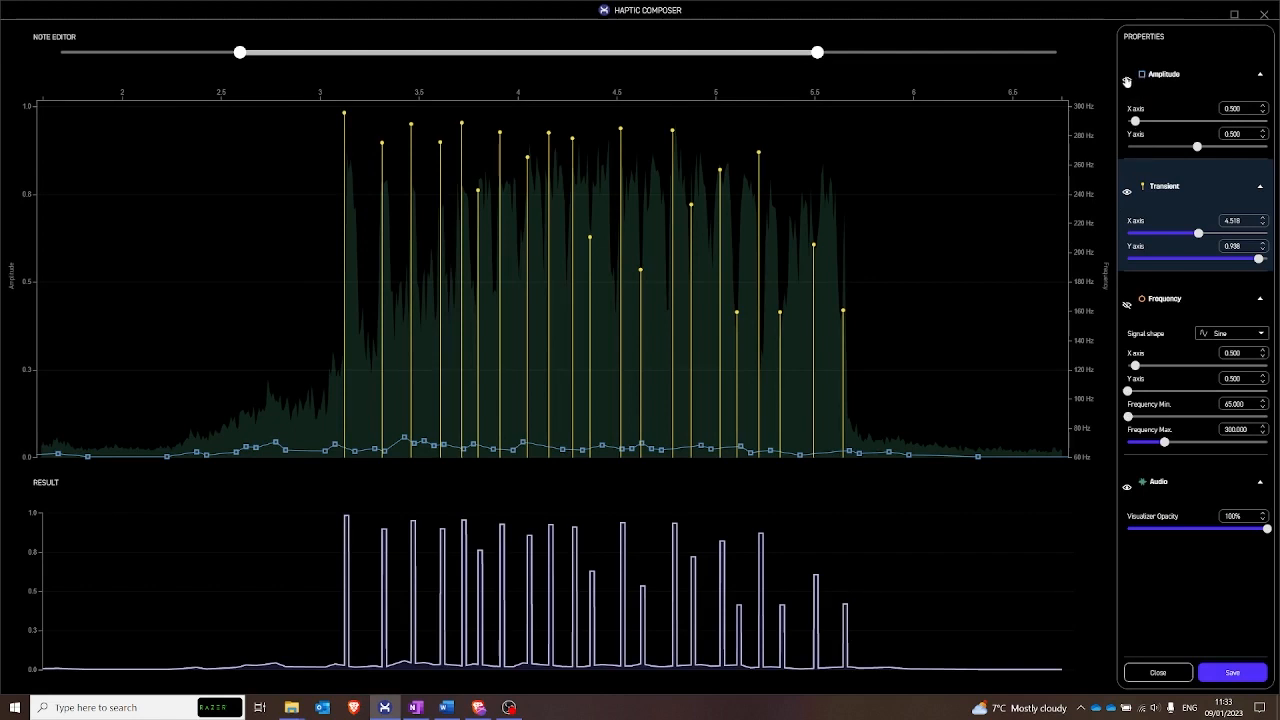
# - Delete the generated amplitude points from the start of the visible range up to about 3.25 s
pyautogui.click(59, 456)
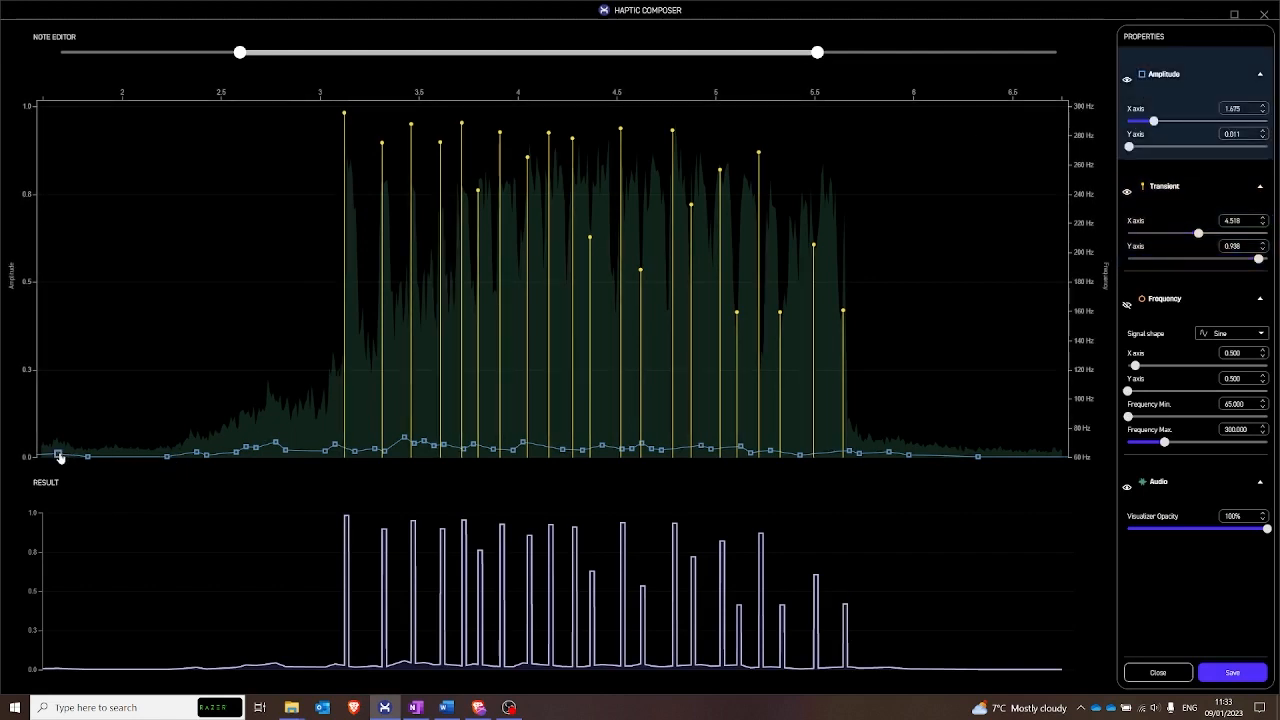
pyautogui.press('Delete')
pyautogui.press('Delete')
pyautogui.press('Delete')
pyautogui.press('Delete')
pyautogui.press('Delete')
pyautogui.press('Delete')
pyautogui.press('Delete')
pyautogui.press('Delete')
pyautogui.press('Delete')
pyautogui.press('Delete')
pyautogui.press('Delete')
pyautogui.press('Delete')
pyautogui.press('Delete')
pyautogui.press('Delete')
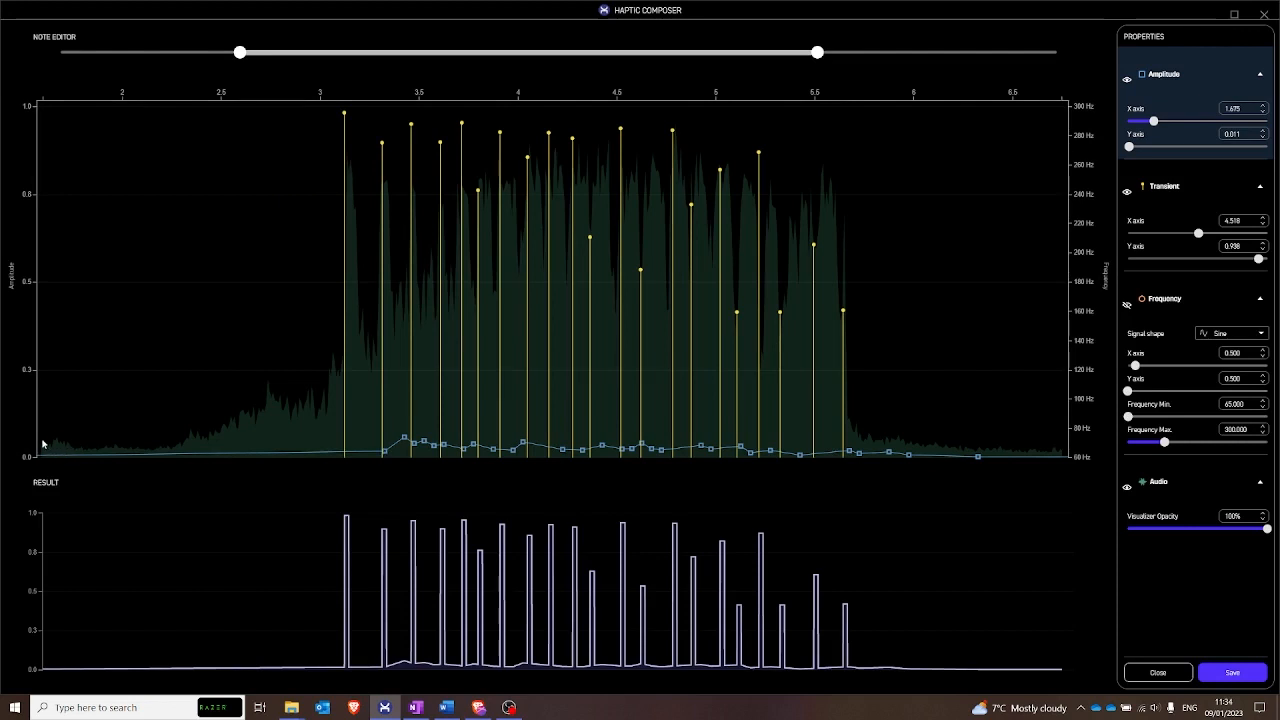
# - Shape a rising amplitude ramp with points near 1.6, 2.4 and 3.04 s at about 0.03, 0.08 and 0.25
pyautogui.click(48, 448)
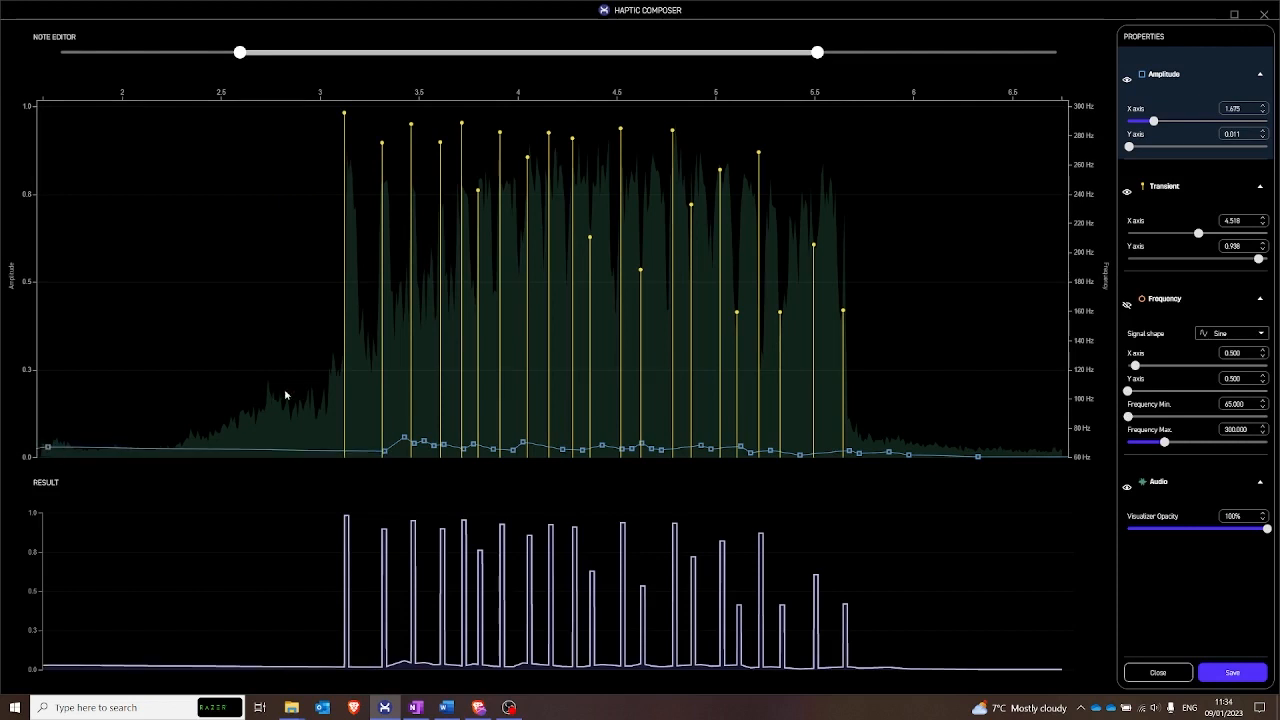
pyautogui.click(331, 368)
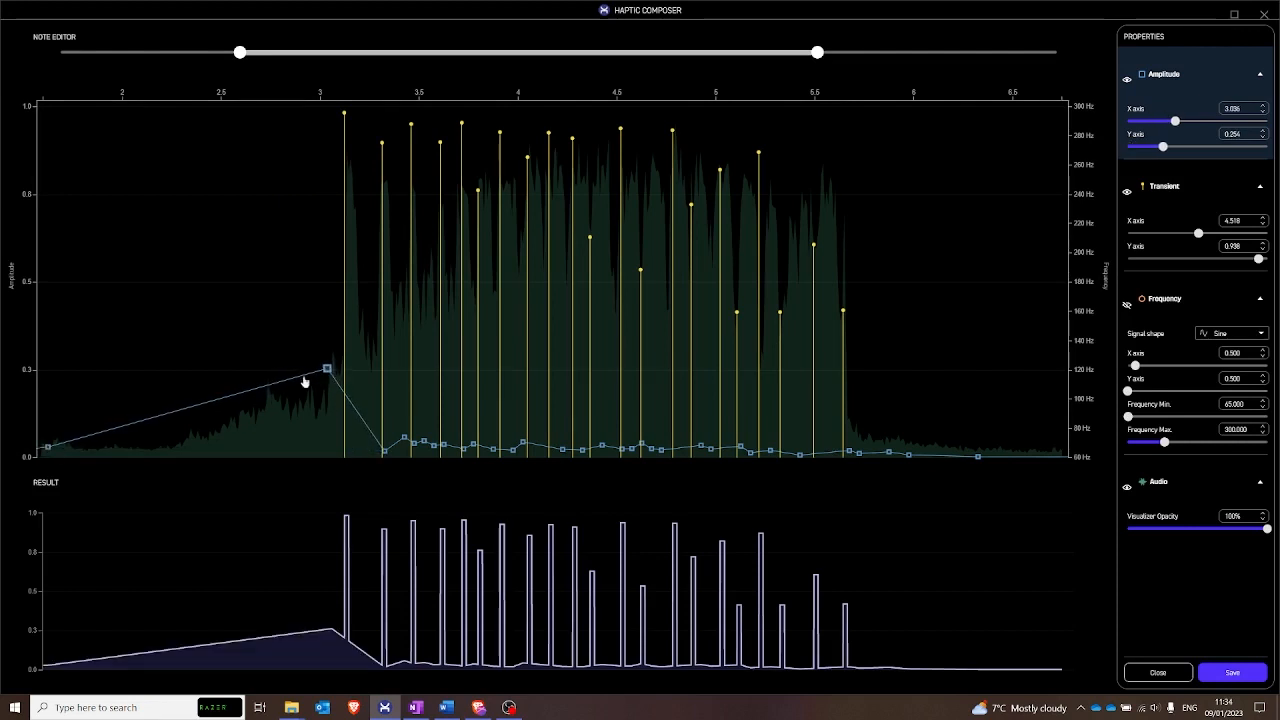
pyautogui.click(195, 430)
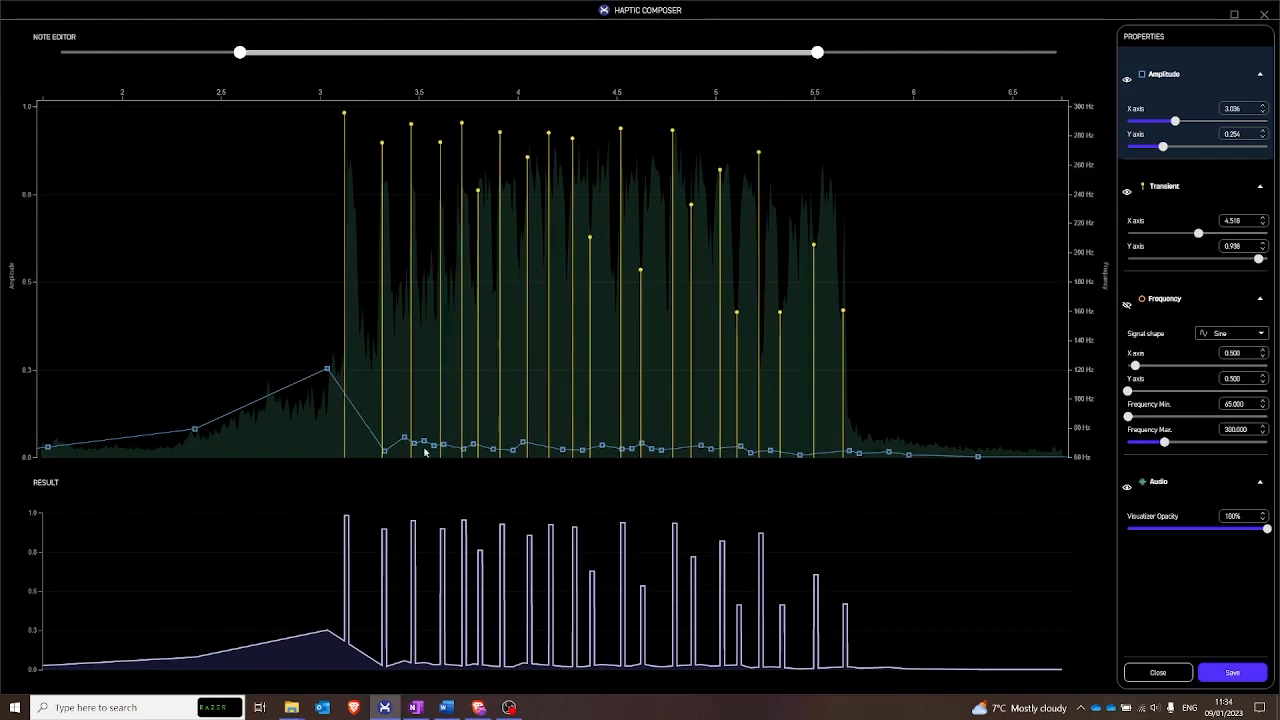
# - Delete the generated amplitude points from about 5.68 s to the end of the visible range
pyautogui.click(850, 451)
pyautogui.press('Delete')
pyautogui.press('Delete')
pyautogui.press('Delete')
pyautogui.press('Delete')
pyautogui.press('Delete')
pyautogui.press('Delete')
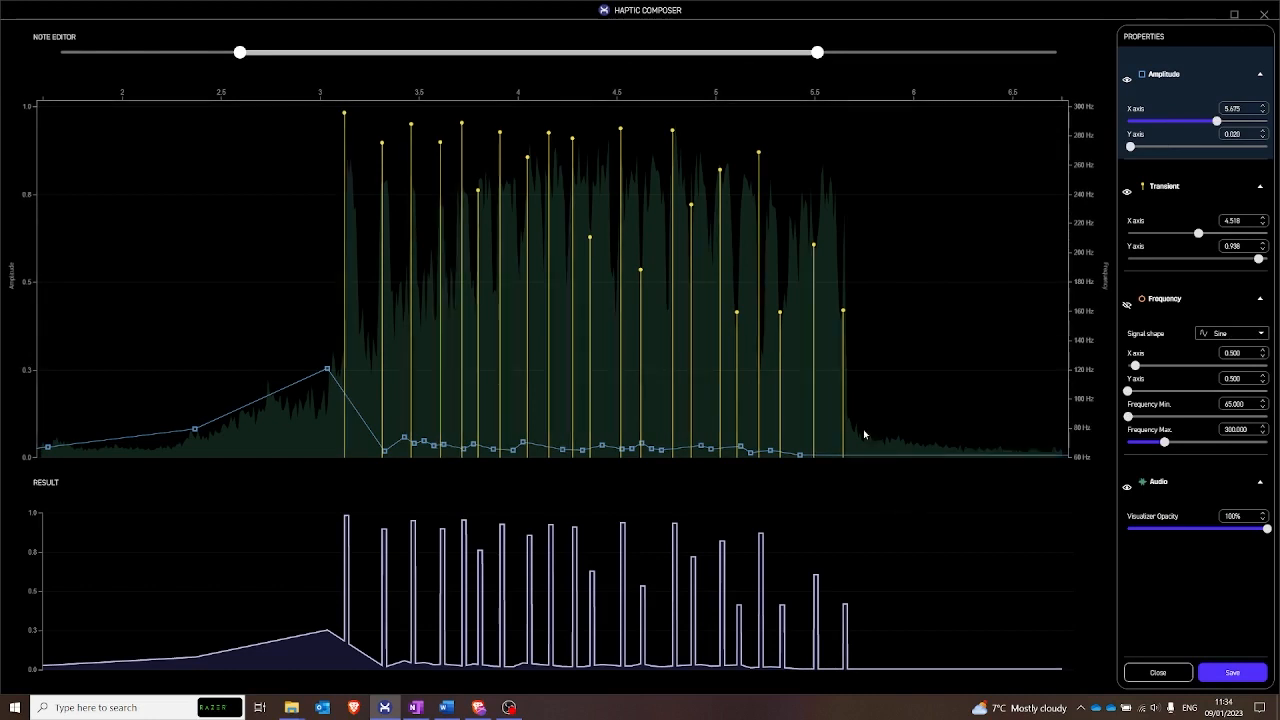
# - Shape a falling amplitude tail from about 0.31 at 5.65 s to about 0.02 near 6.75 s
pyautogui.click(848, 421)
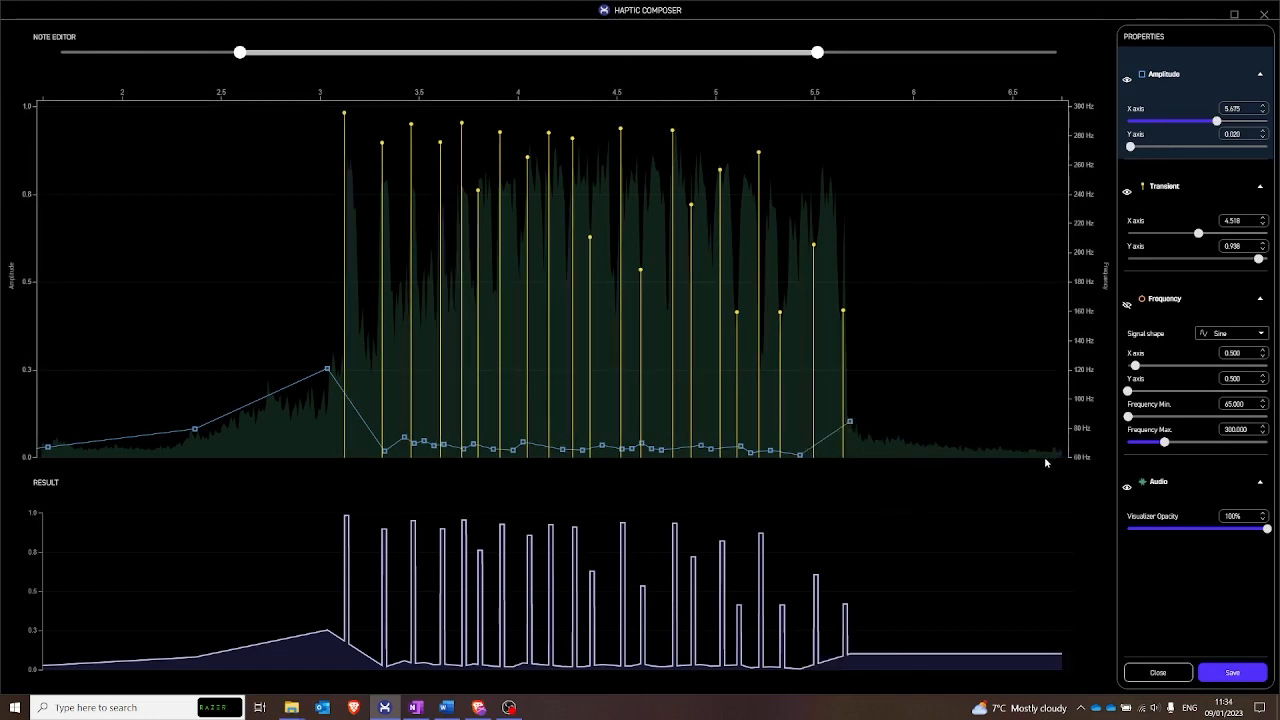
pyautogui.click(1060, 452)
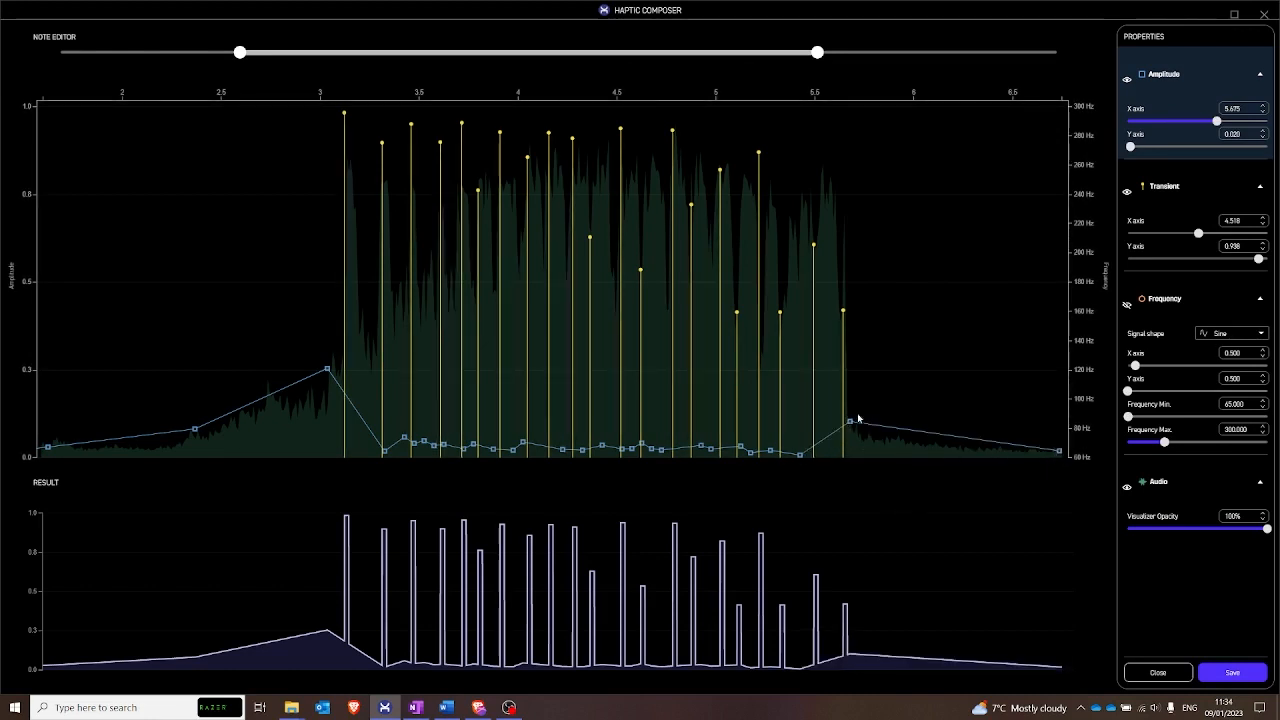
pyautogui.moveTo(849, 421); pyautogui.dragTo(845, 349)
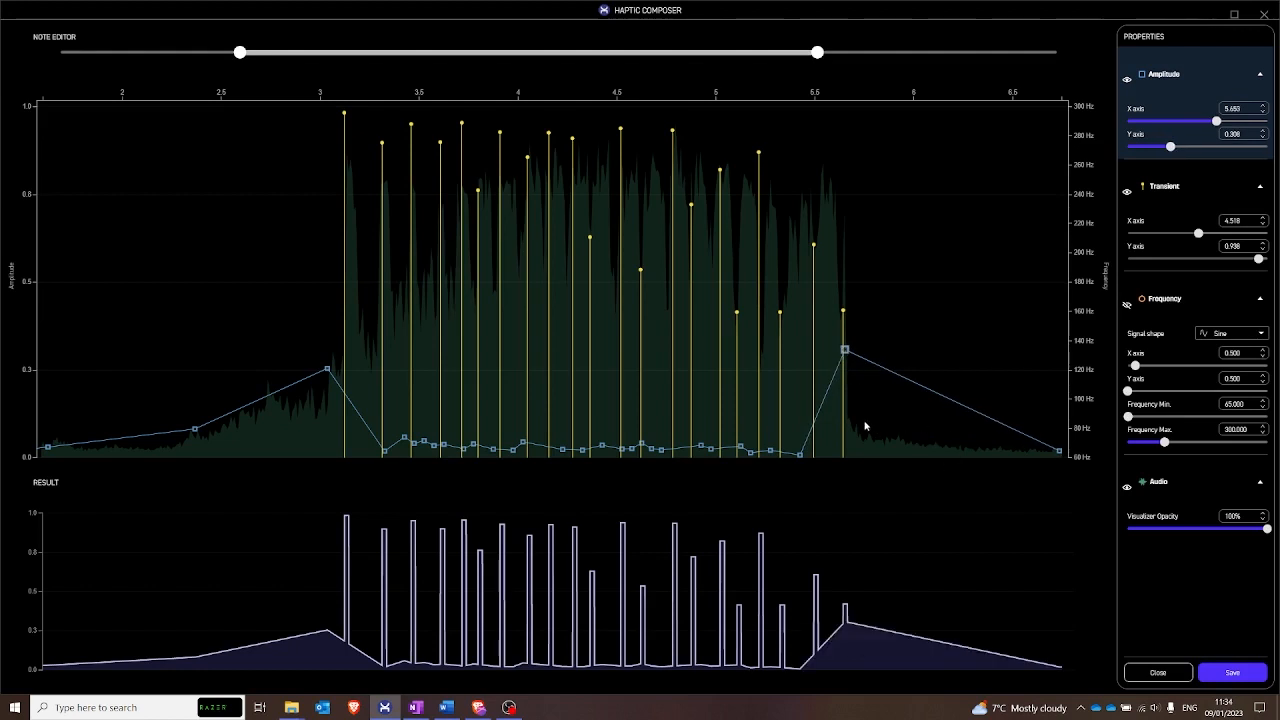
# - Show the frequency curve and its settings, and raise the maximum frequency to about 513 Hz
pyautogui.click(1134, 305)
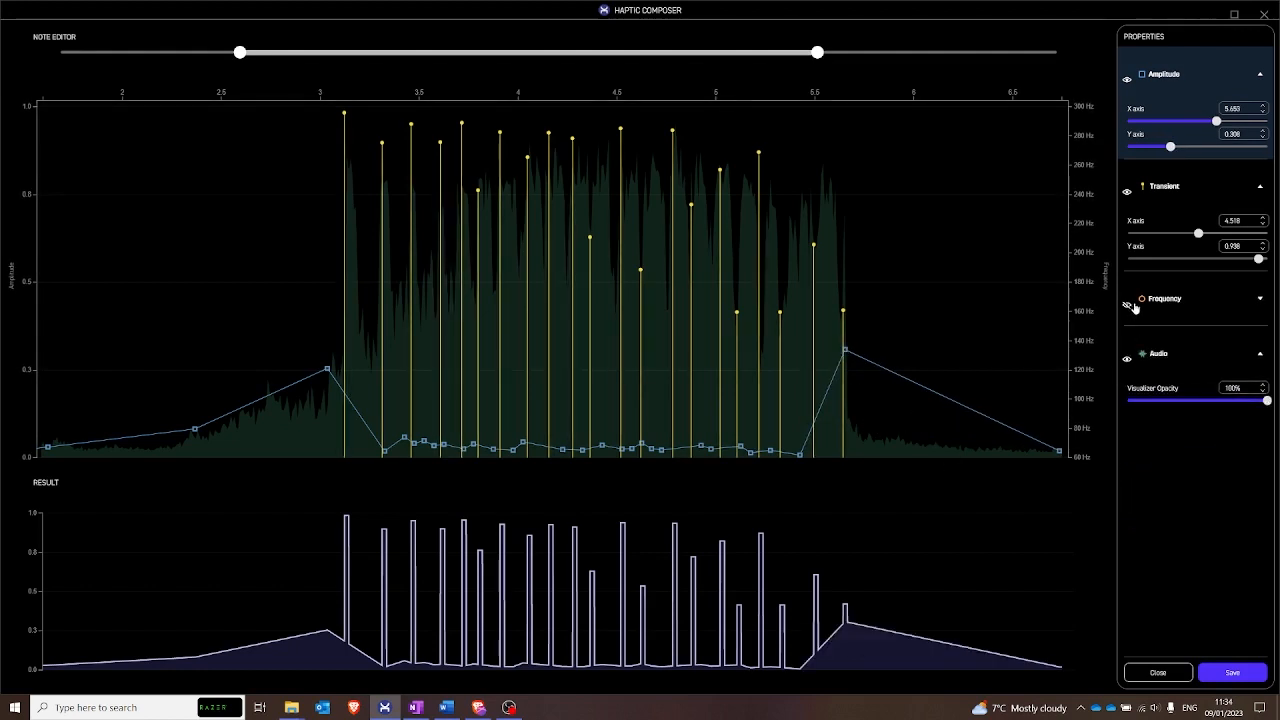
pyautogui.click(1128, 304)
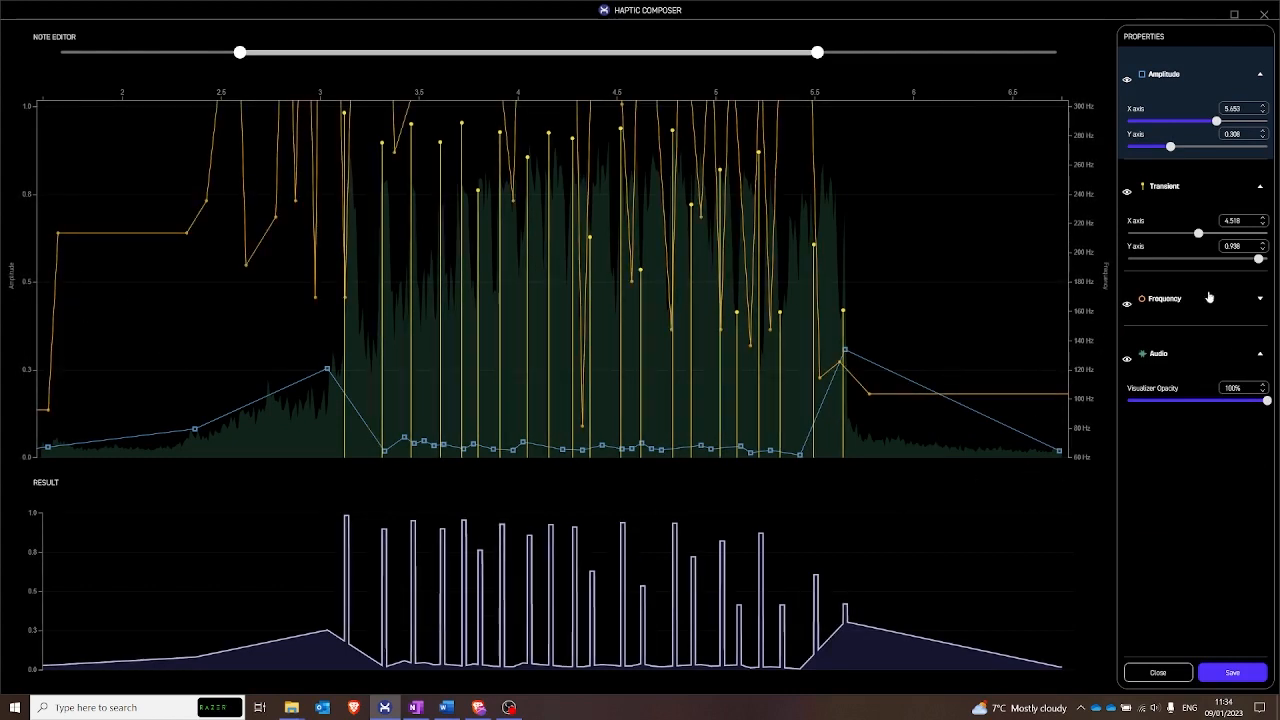
pyautogui.click(1262, 303)
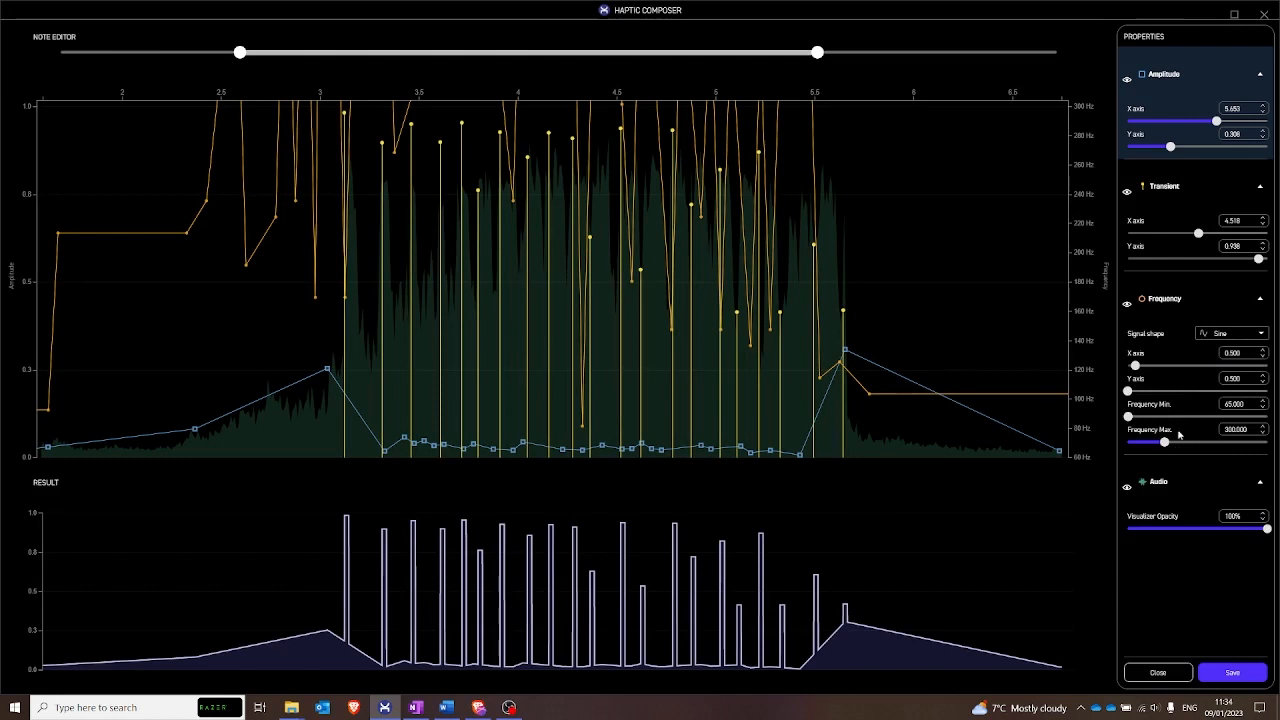
pyautogui.moveTo(1165, 443); pyautogui.dragTo(1198, 443)
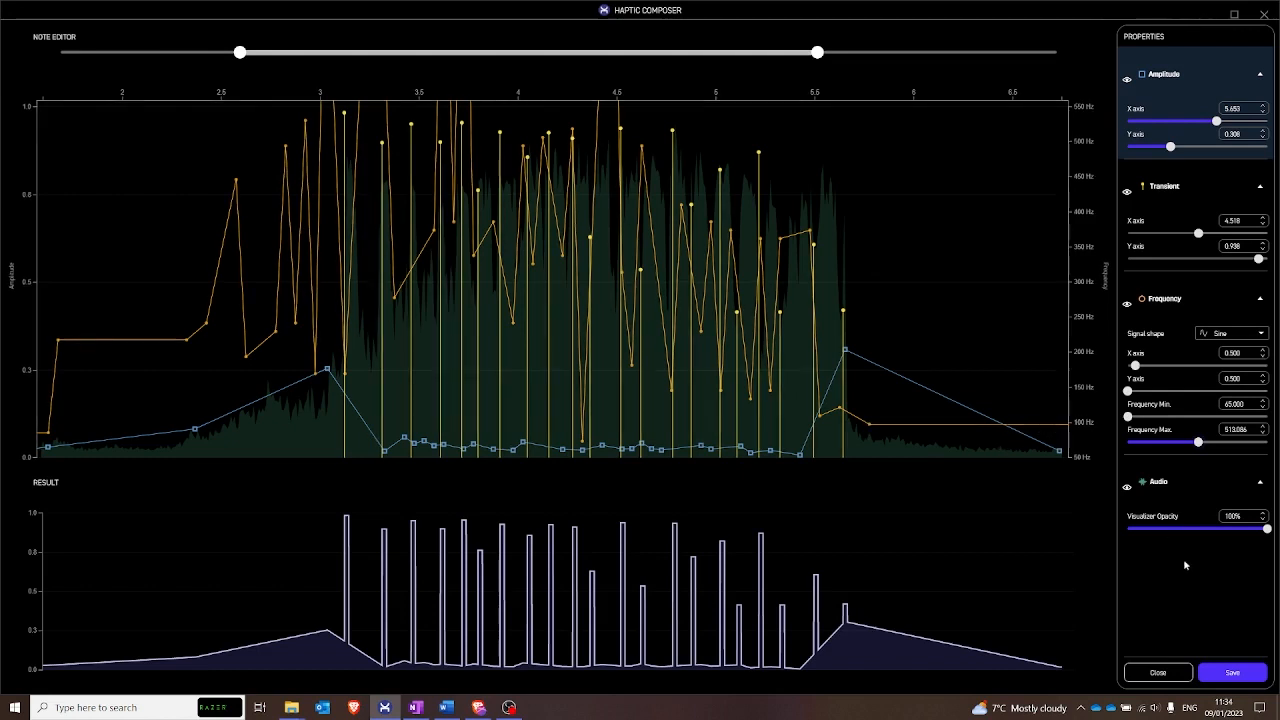
# - Save the edited note and send the Burnout material to the player for testing
pyautogui.click(1230, 675)
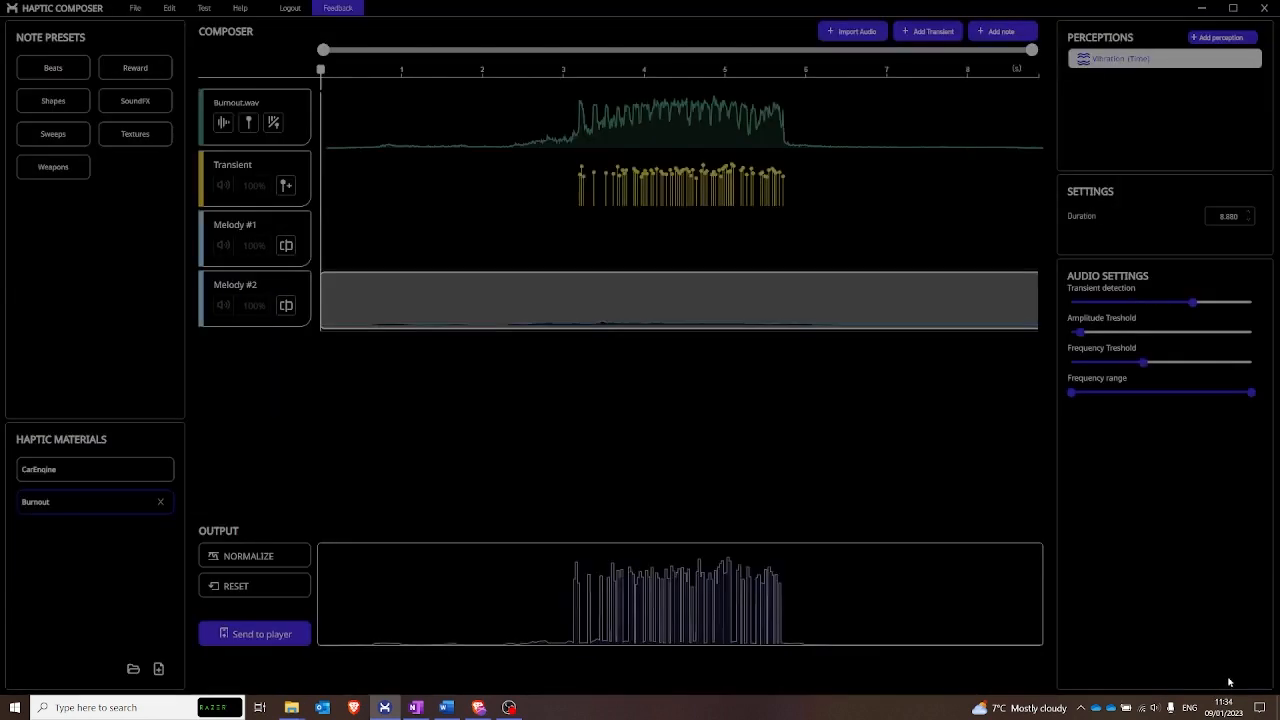
pyautogui.click(266, 634)
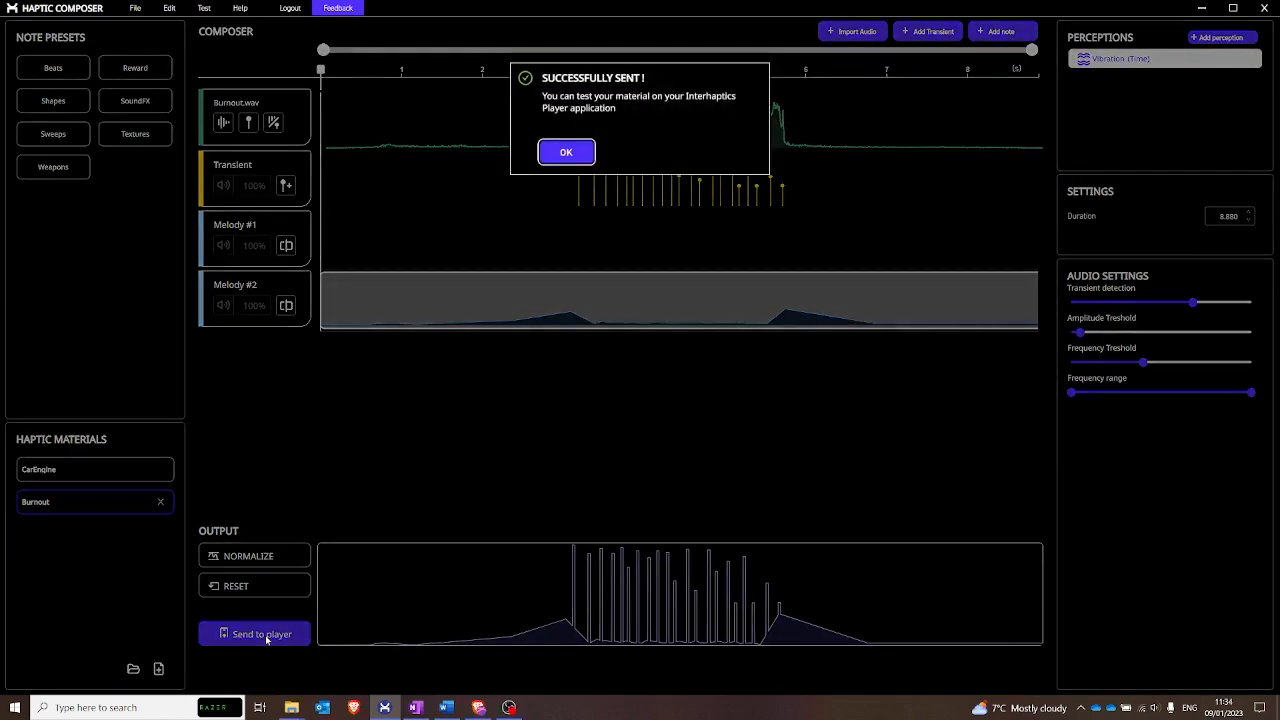
pyautogui.click(541, 161)
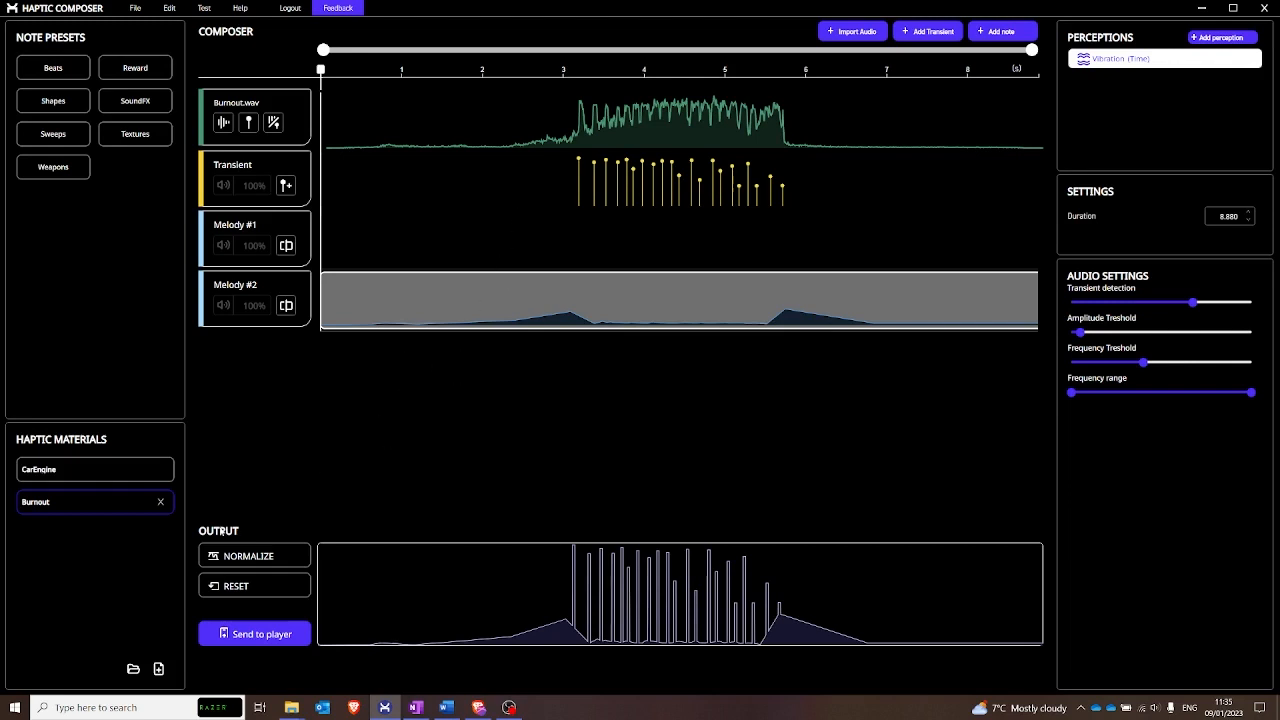
# - Create a haptic material named CarCrach in the Tutorial folder and add a Vibration perception to it
pyautogui.click(159, 670)
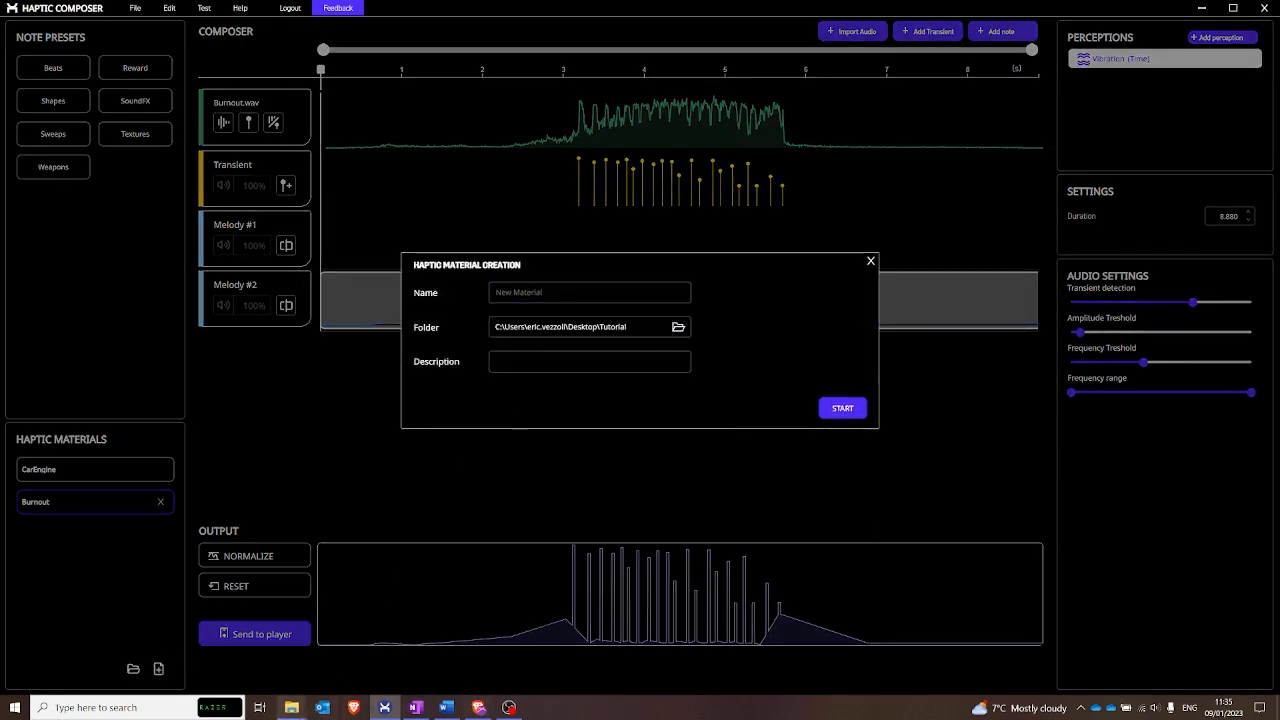
pyautogui.click(547, 291)
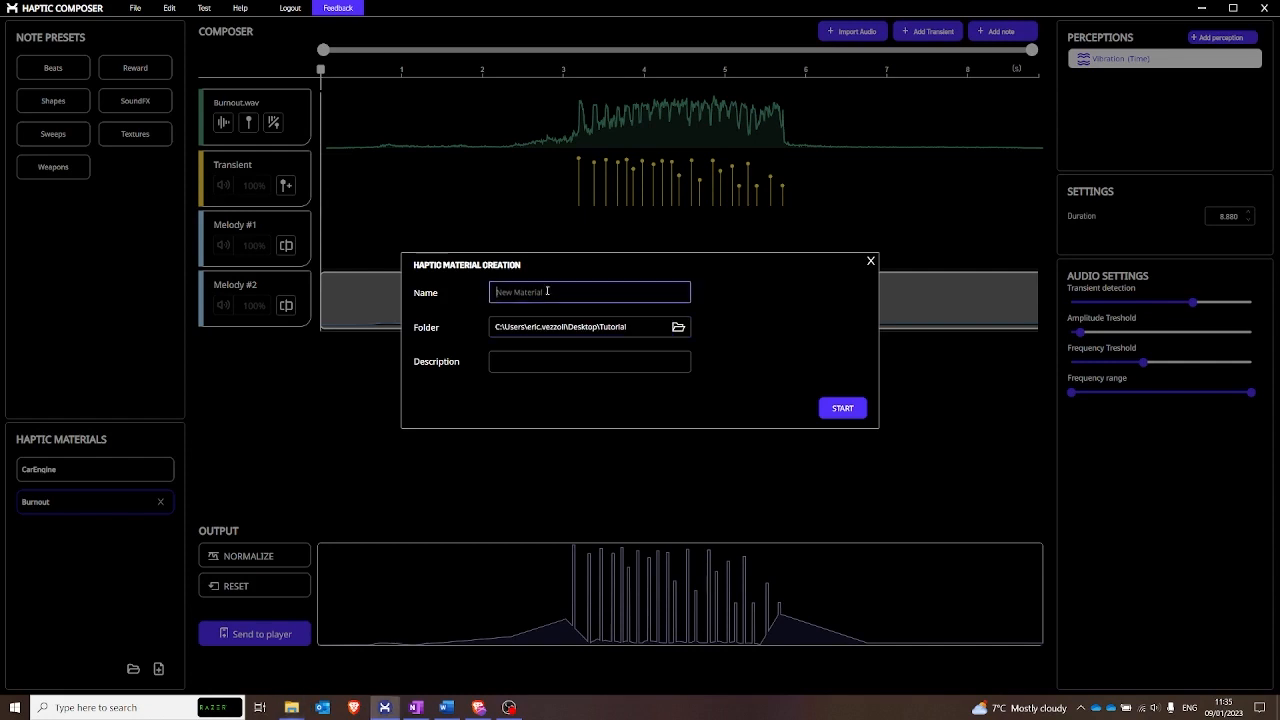
pyautogui.write('carCrach')
pyautogui.click(842, 408)
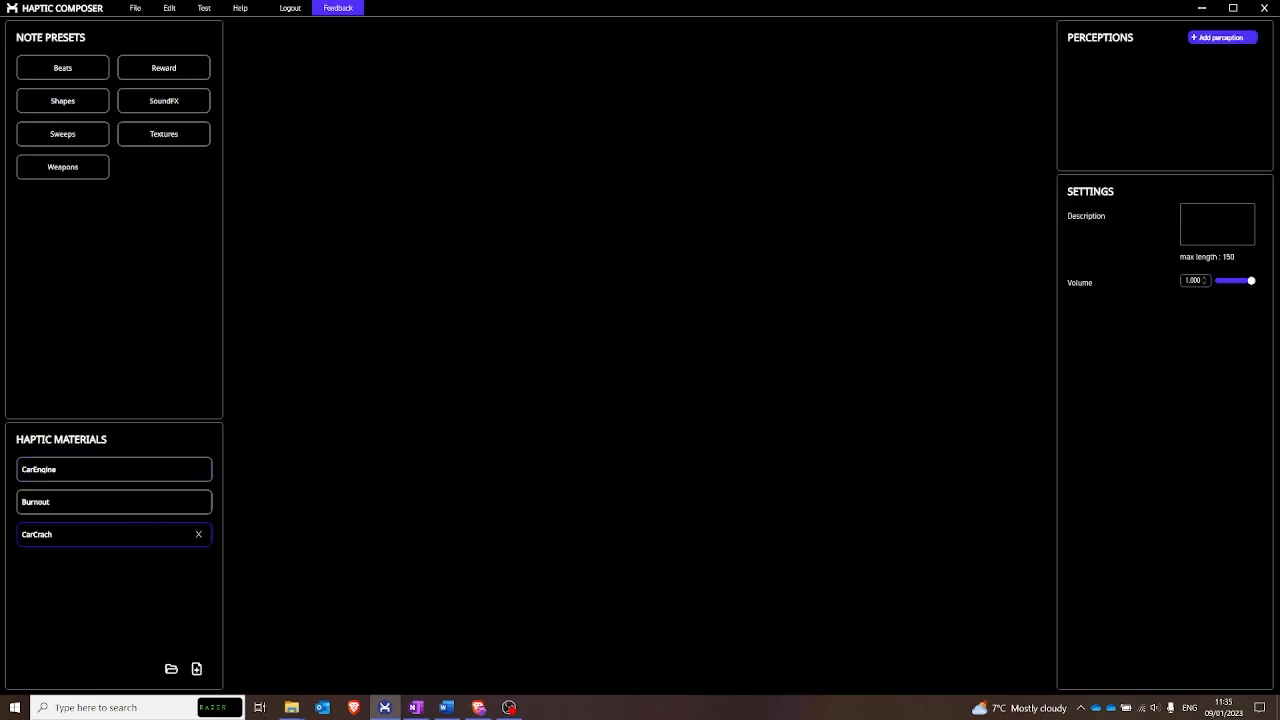
pyautogui.click(1222, 37)
pyautogui.click(566, 390)
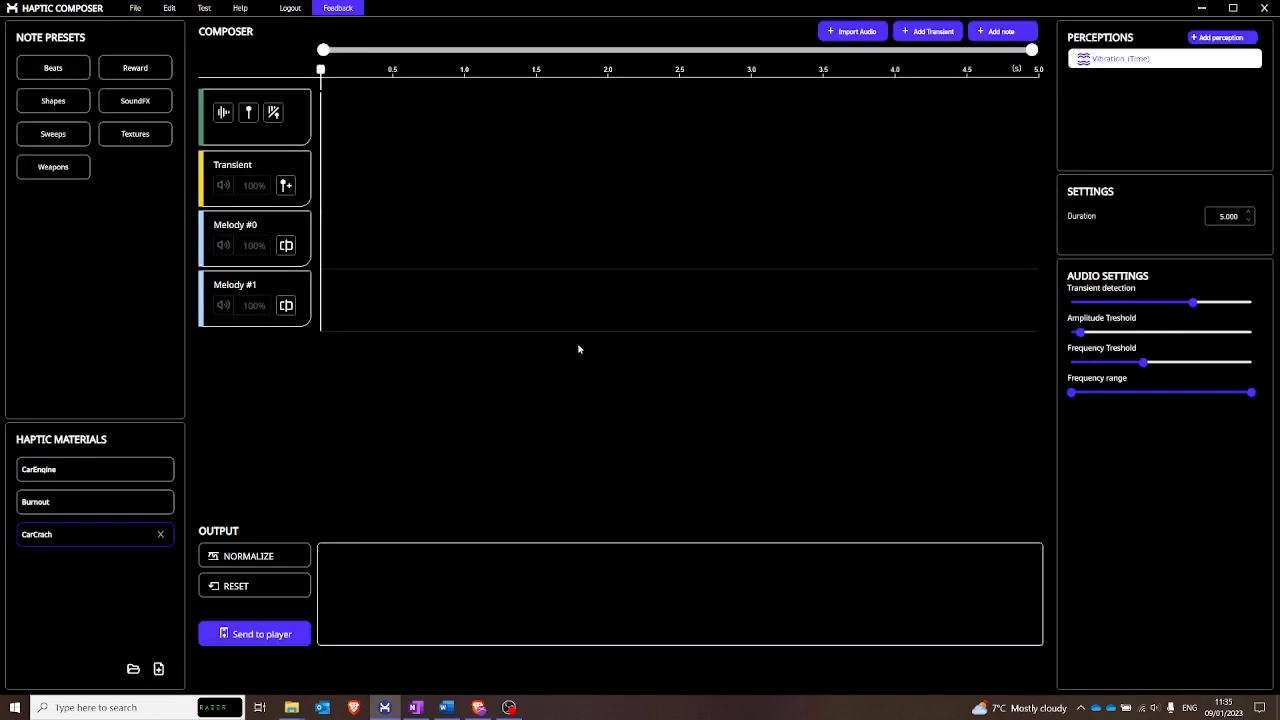
# - Import Car_Crash.wav into the material and generate both transients and a melody from the audio
pyautogui.click(853, 33)
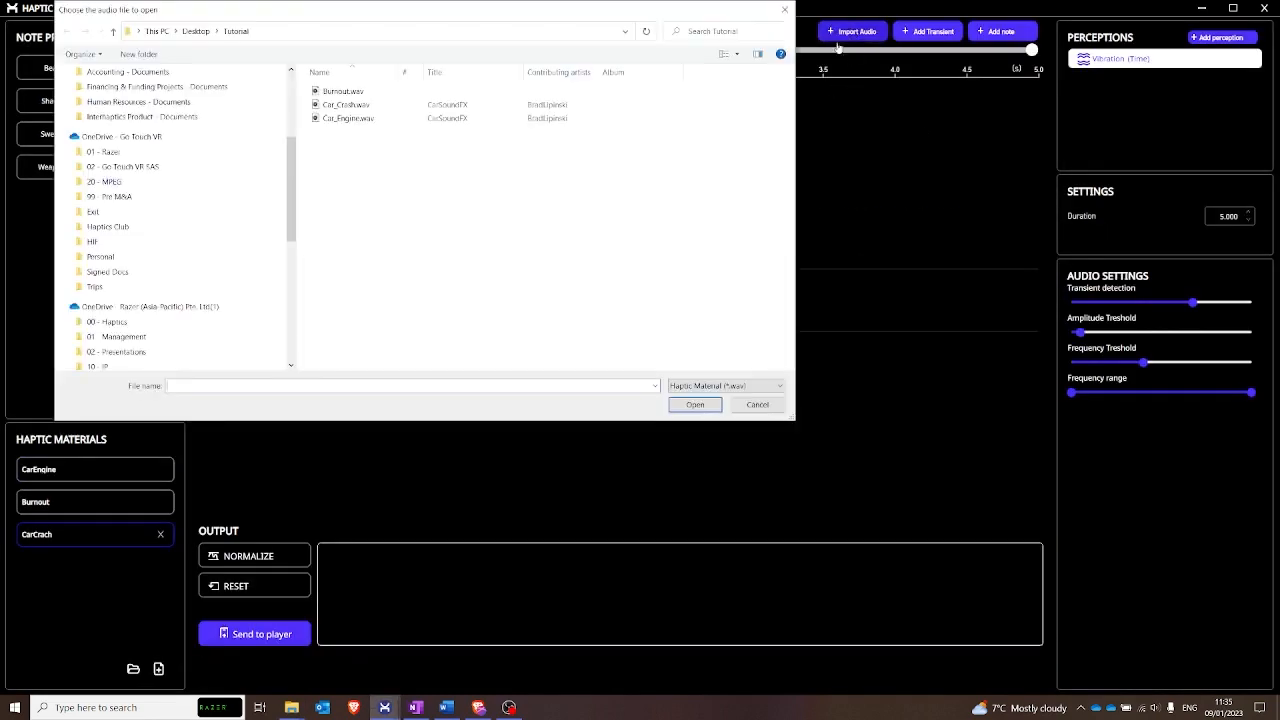
pyautogui.click(369, 108)
pyautogui.click(693, 405)
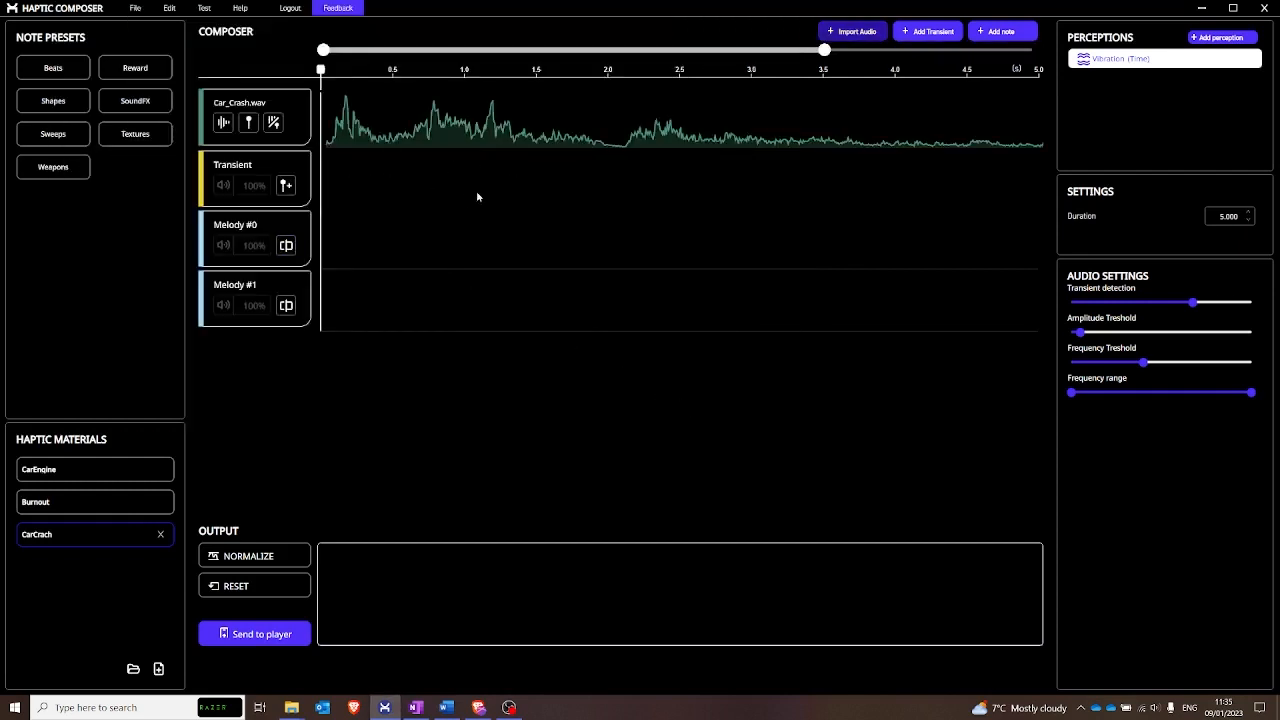
pyautogui.click(274, 123)
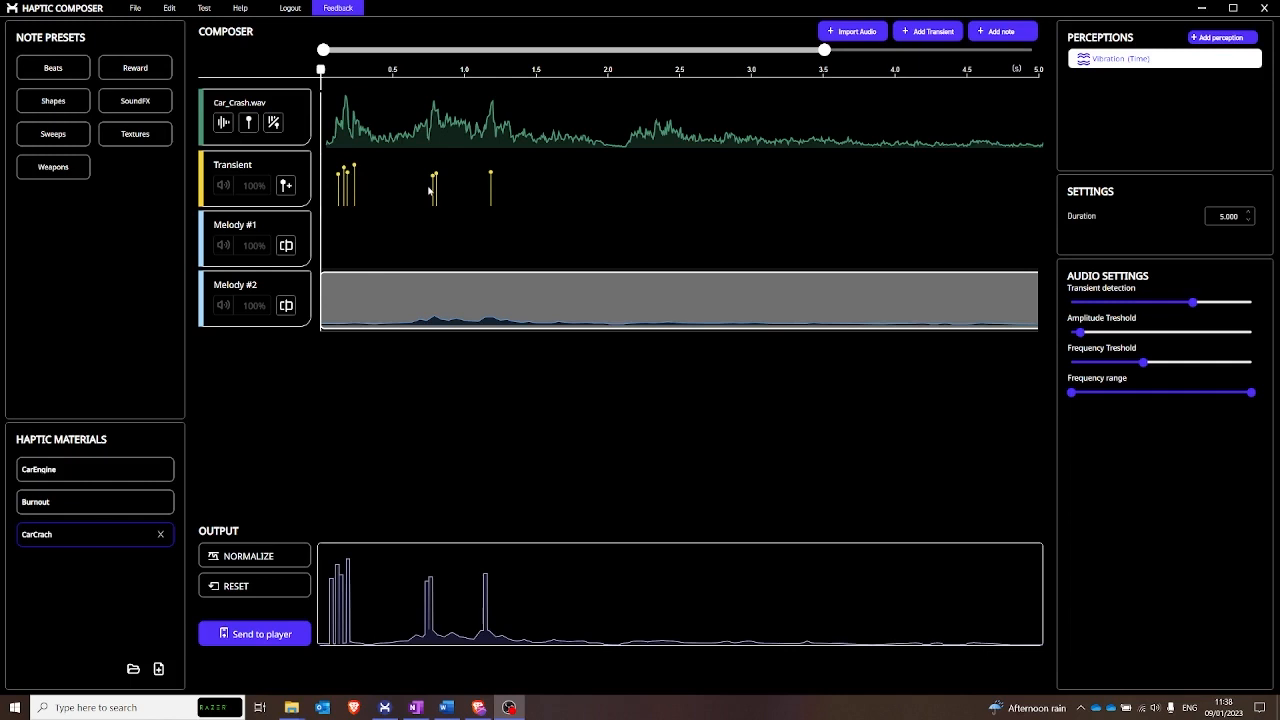
# - Open the generated melody note in a maximized note editor and hide its frequency curve
pyautogui.doubleClick(608, 302)
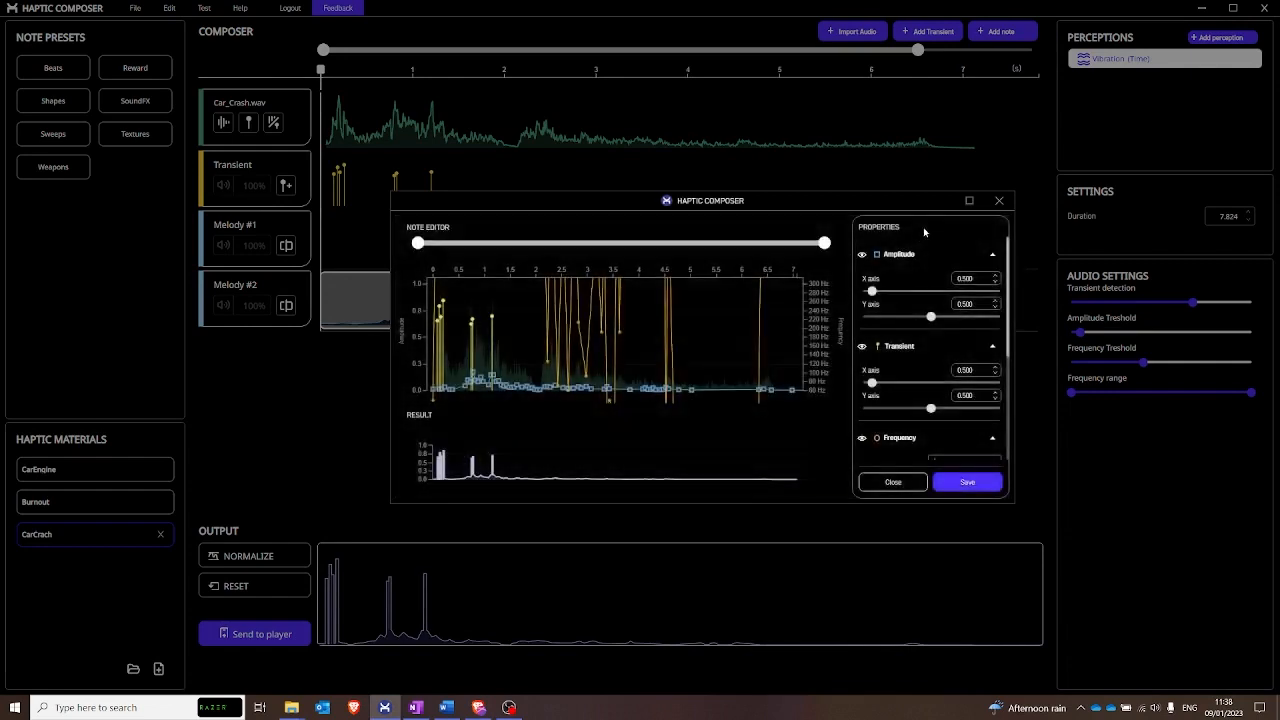
pyautogui.click(968, 202)
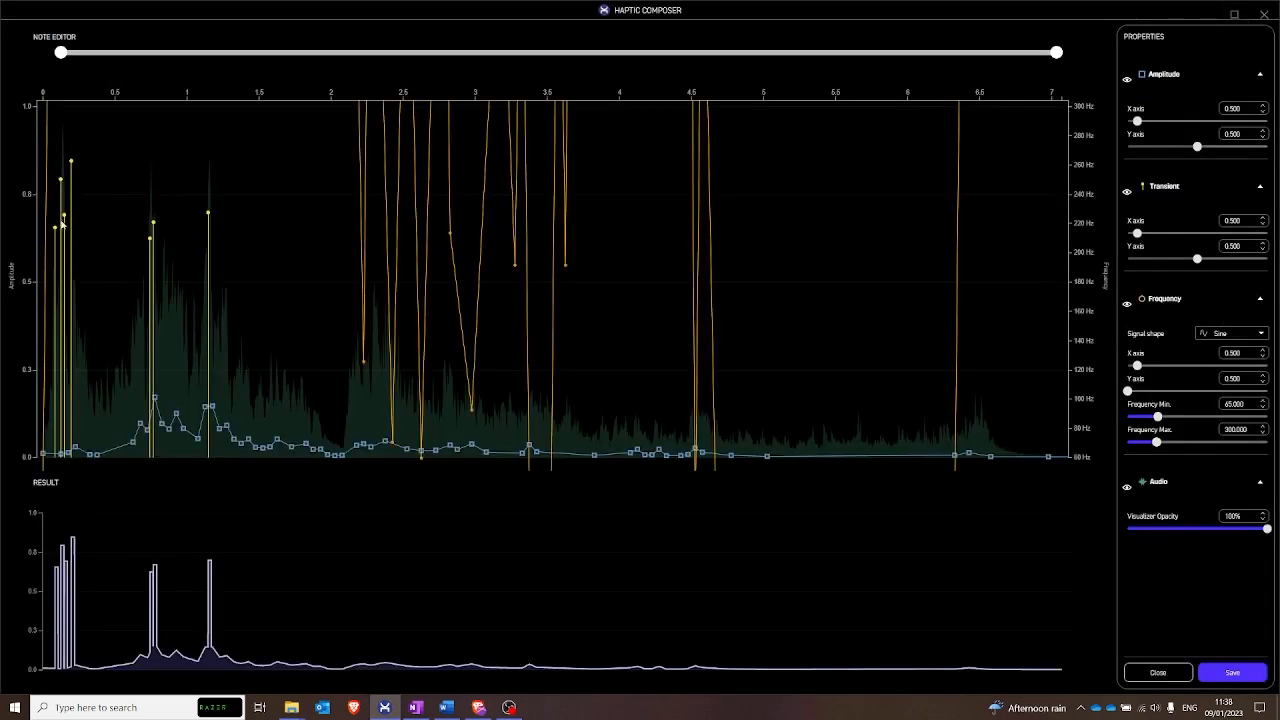
pyautogui.click(1127, 305)
# - Delete all the generated transients in the first 1.2 s of the car crash note
pyautogui.click(55, 229)
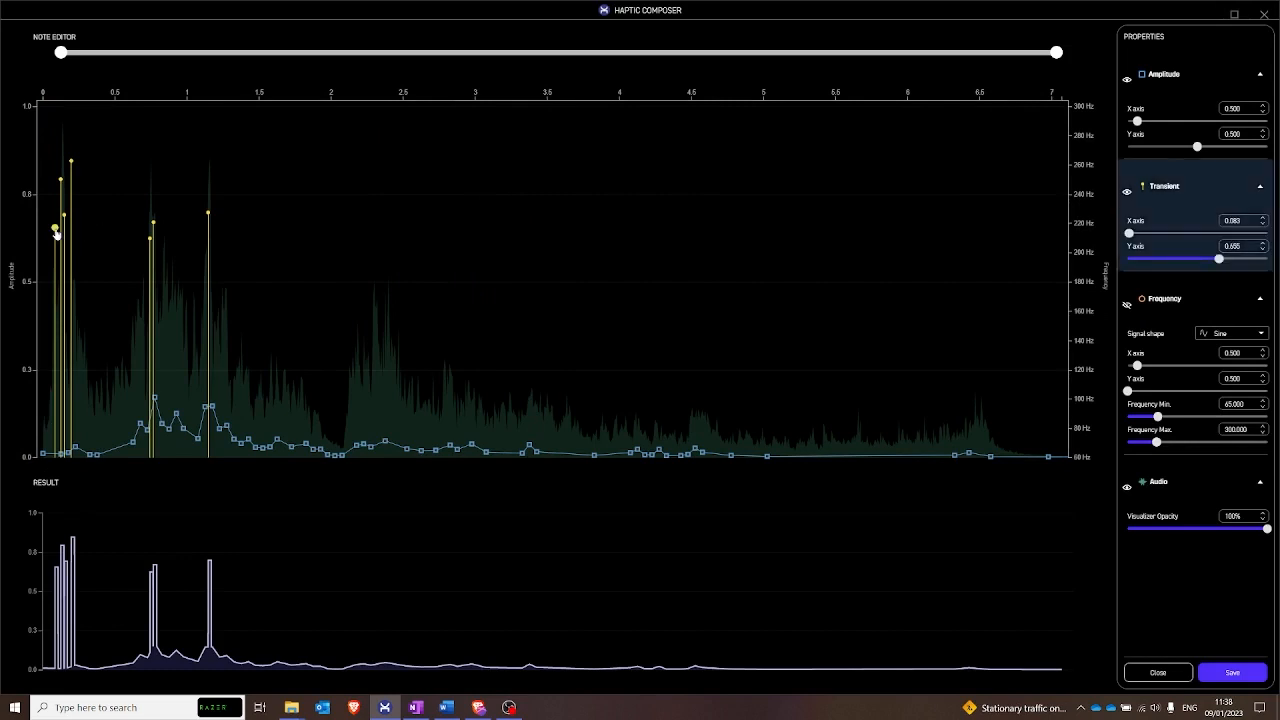
pyautogui.press('Delete')
pyautogui.press('Delete')
pyautogui.press('Delete')
pyautogui.press('Delete')
pyautogui.press('Delete')
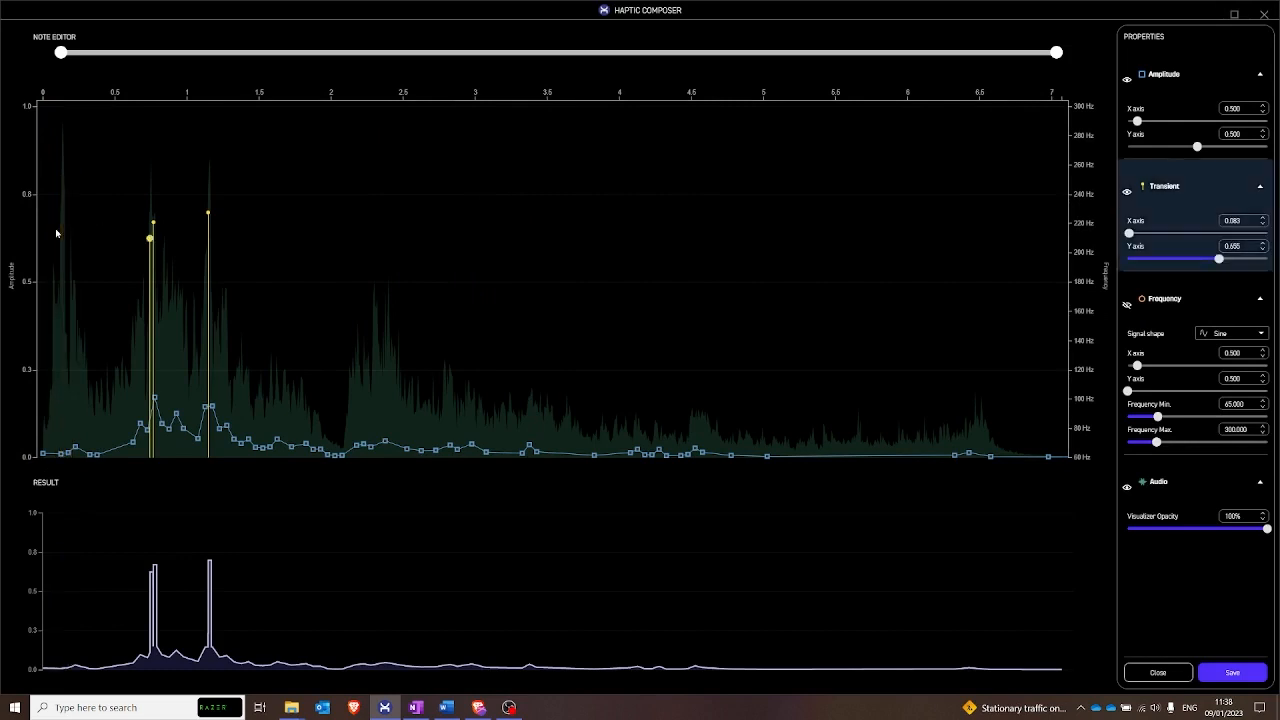
pyautogui.press('Delete')
pyautogui.press('Delete')
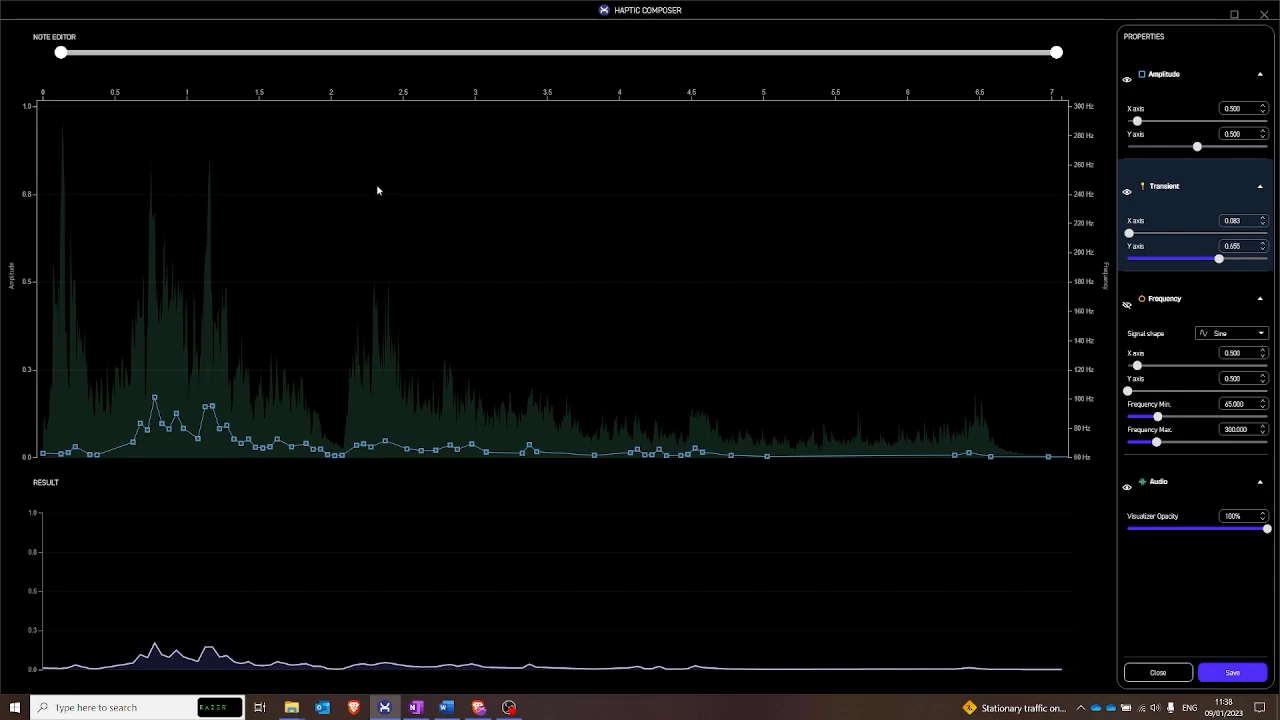
# - Add transients near 2.15, 2.3 and 2.38 s with amplitudes of about 0.89, 0.98 and 0.84
pyautogui.click(350, 168)
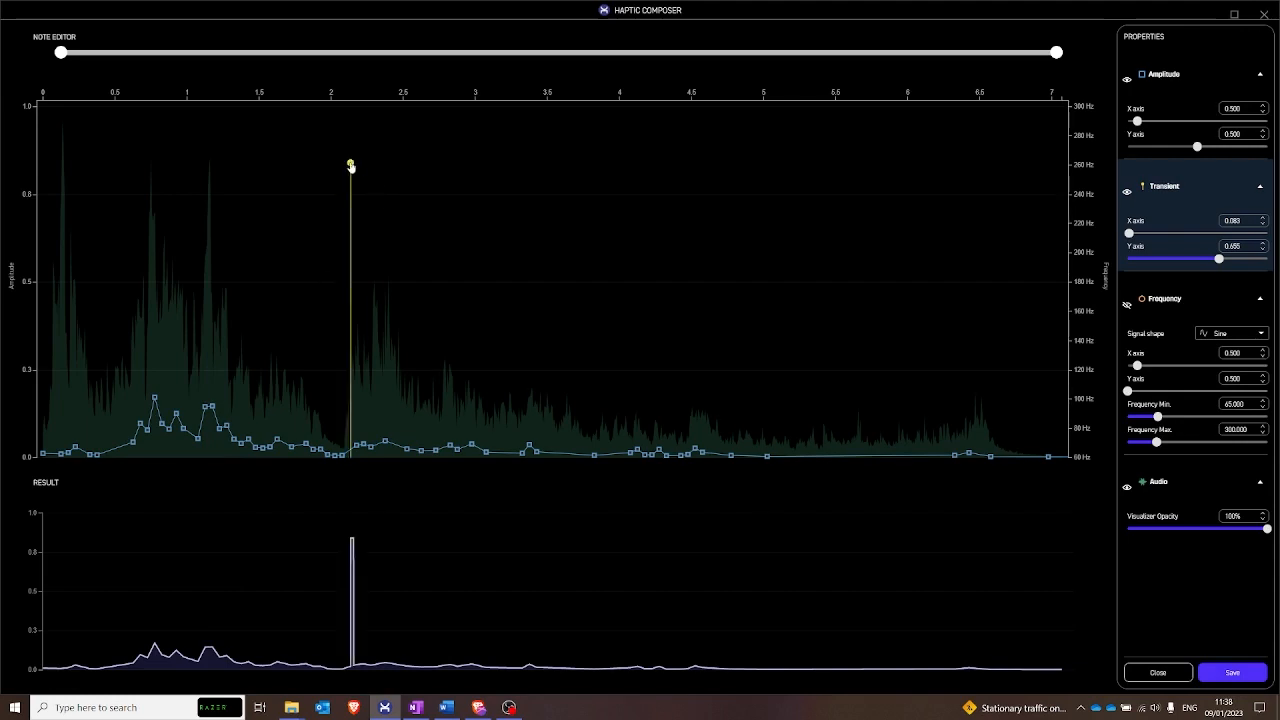
pyautogui.moveTo(349, 165)
pyautogui.mouseDown()
pyautogui.moveTo(377, 120)
pyautogui.moveTo(387, 162)
pyautogui.mouseUp()
pyautogui.click(379, 118)
pyautogui.click(390, 159)
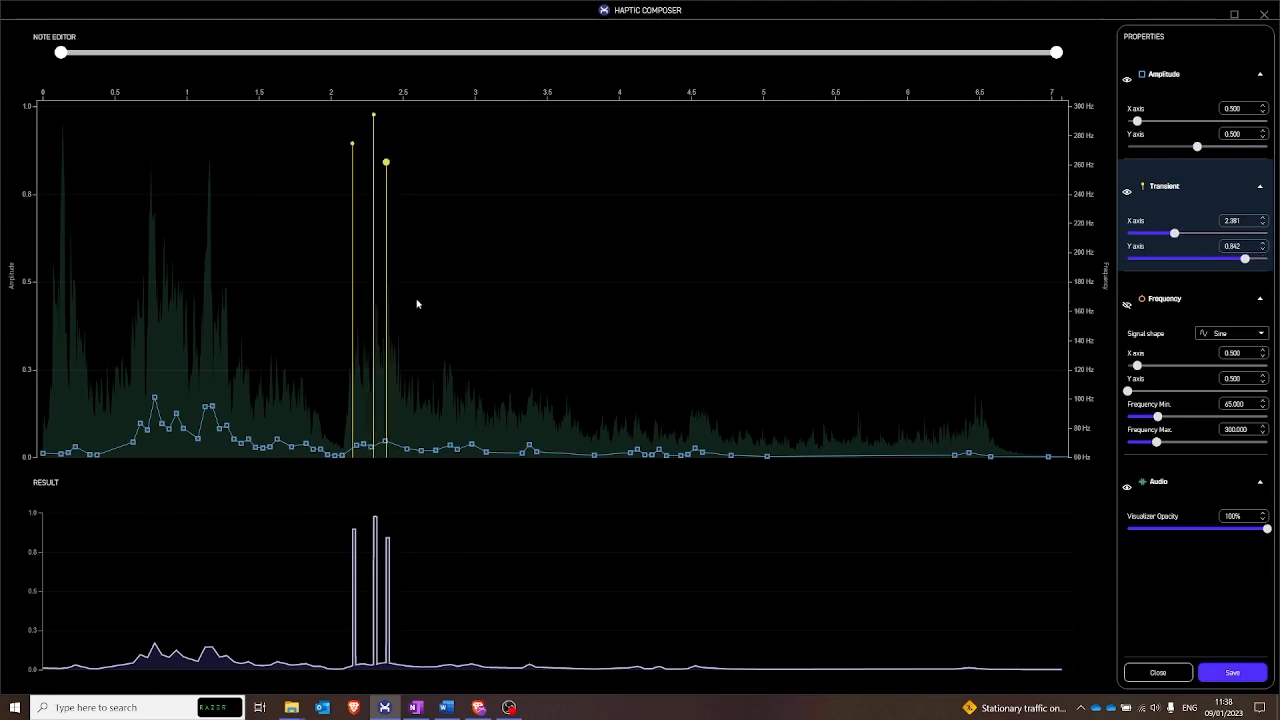
# - Add transients near 2.56 and 2.78 s, both with an amplitude of about 0.52
pyautogui.click(438, 273)
pyautogui.moveTo(440, 277); pyautogui.dragTo(411, 274)
pyautogui.click(409, 260)
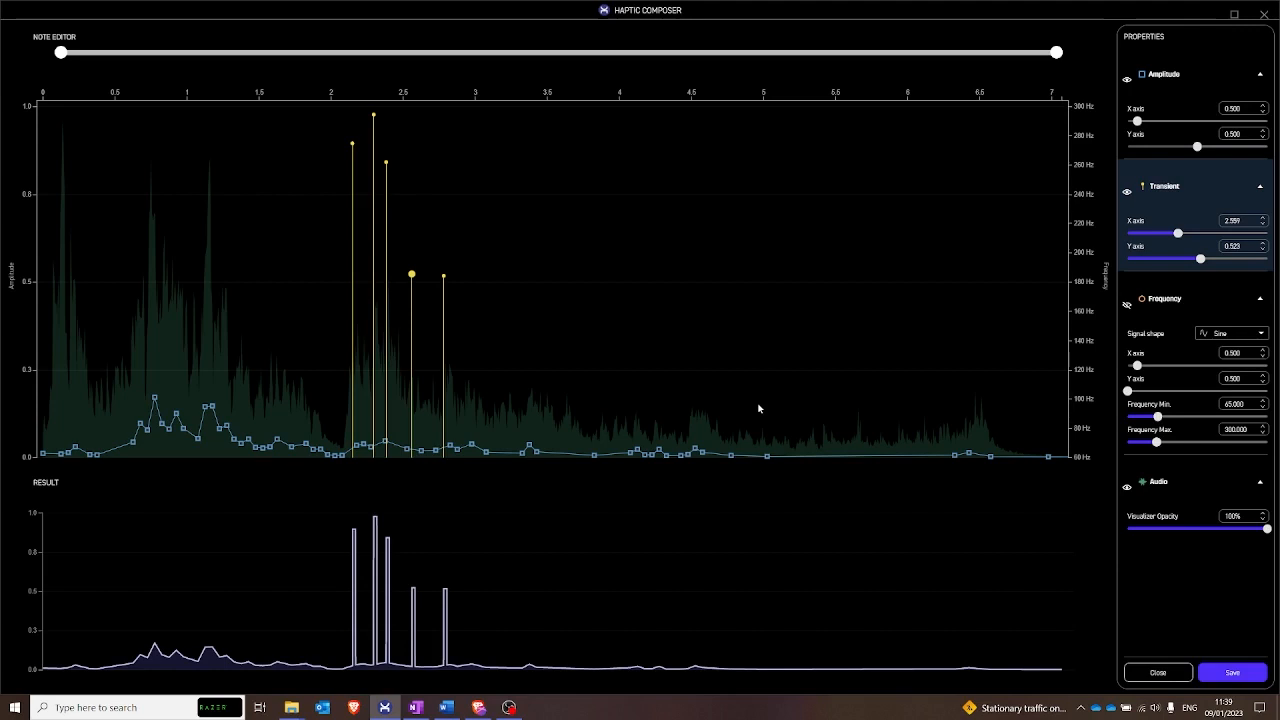
# - Delete the amplitude points between about 3.4 and 6.4 s and add one at 3.44 s with an amplitude of about 0.52
pyautogui.moveTo(529, 446); pyautogui.dragTo(1046, 454)
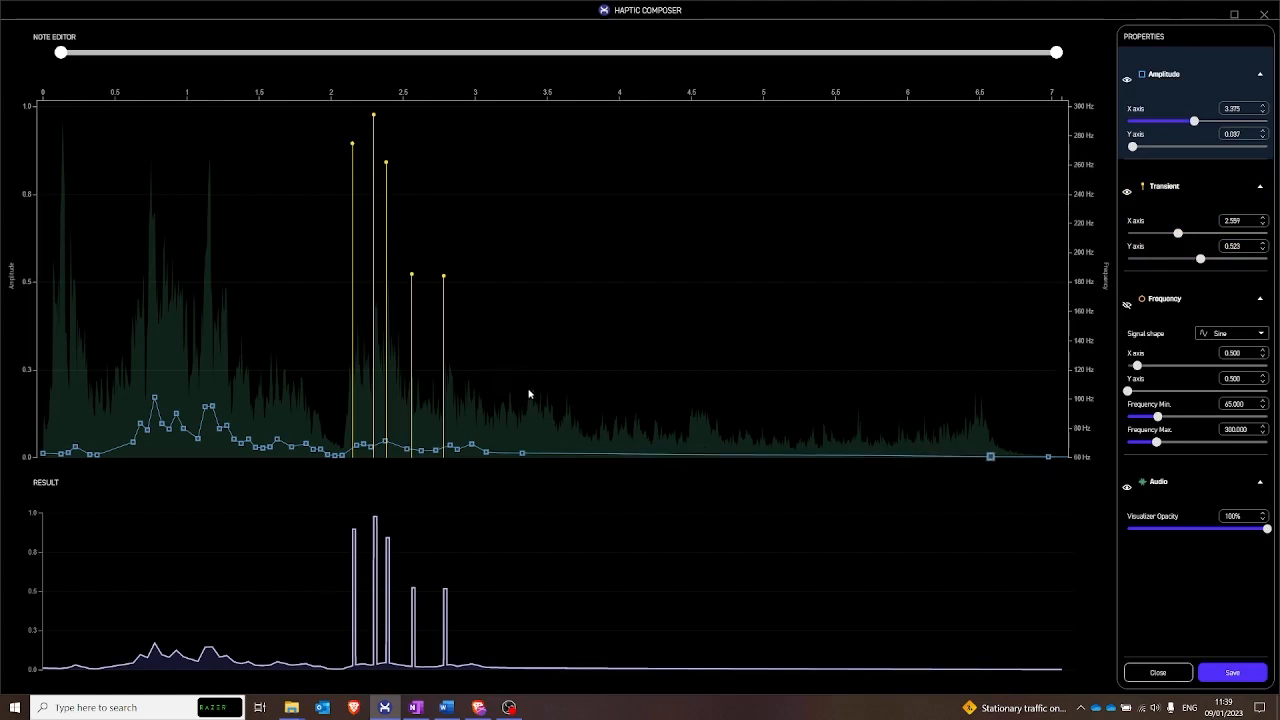
pyautogui.moveTo(530, 396); pyautogui.dragTo(537, 274)
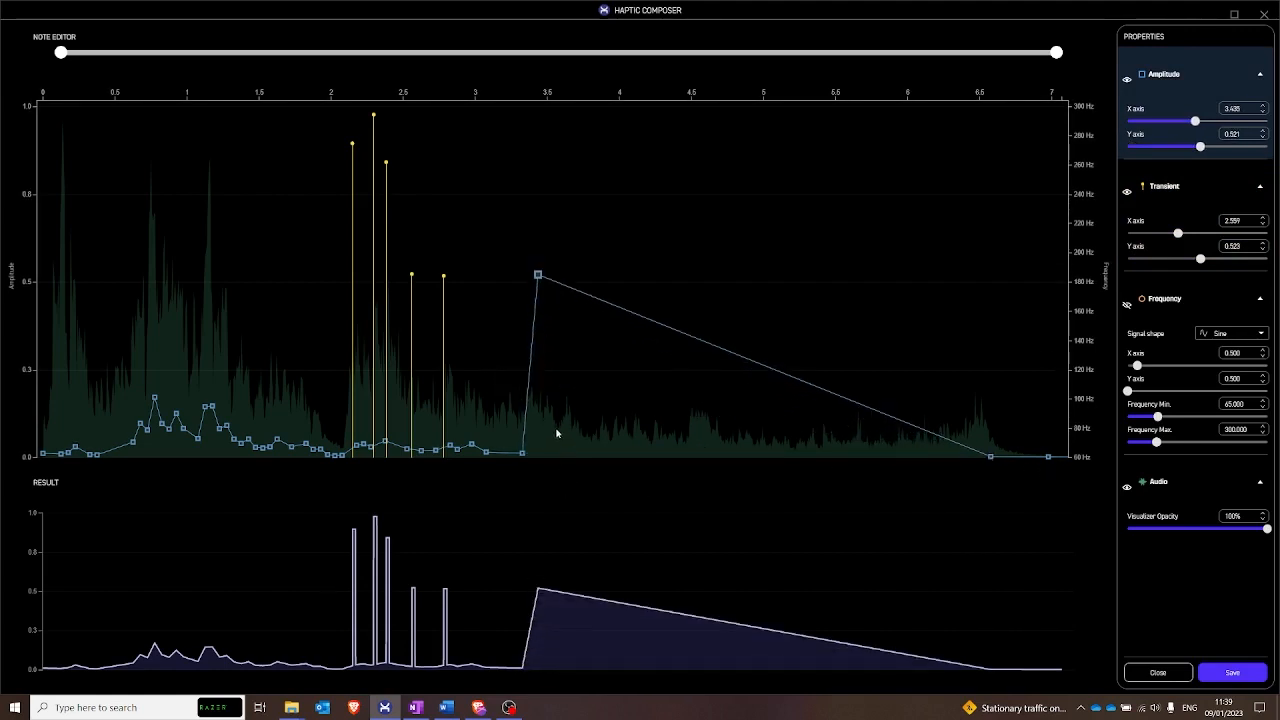
# - Add an amplitude peak of about 0.32 near 4.57 s, with low points near 3.56, 3.86, 4.27 and 4.82 s
pyautogui.click(556, 429)
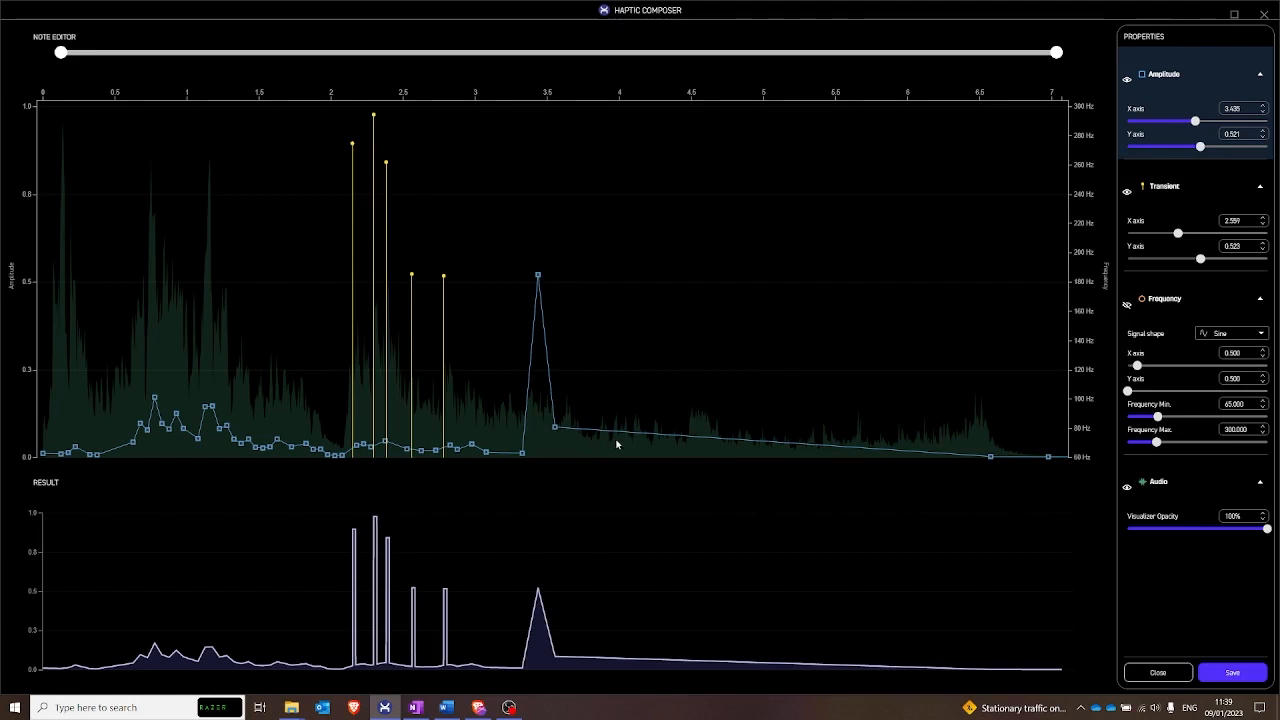
pyautogui.click(599, 434)
pyautogui.click(704, 346)
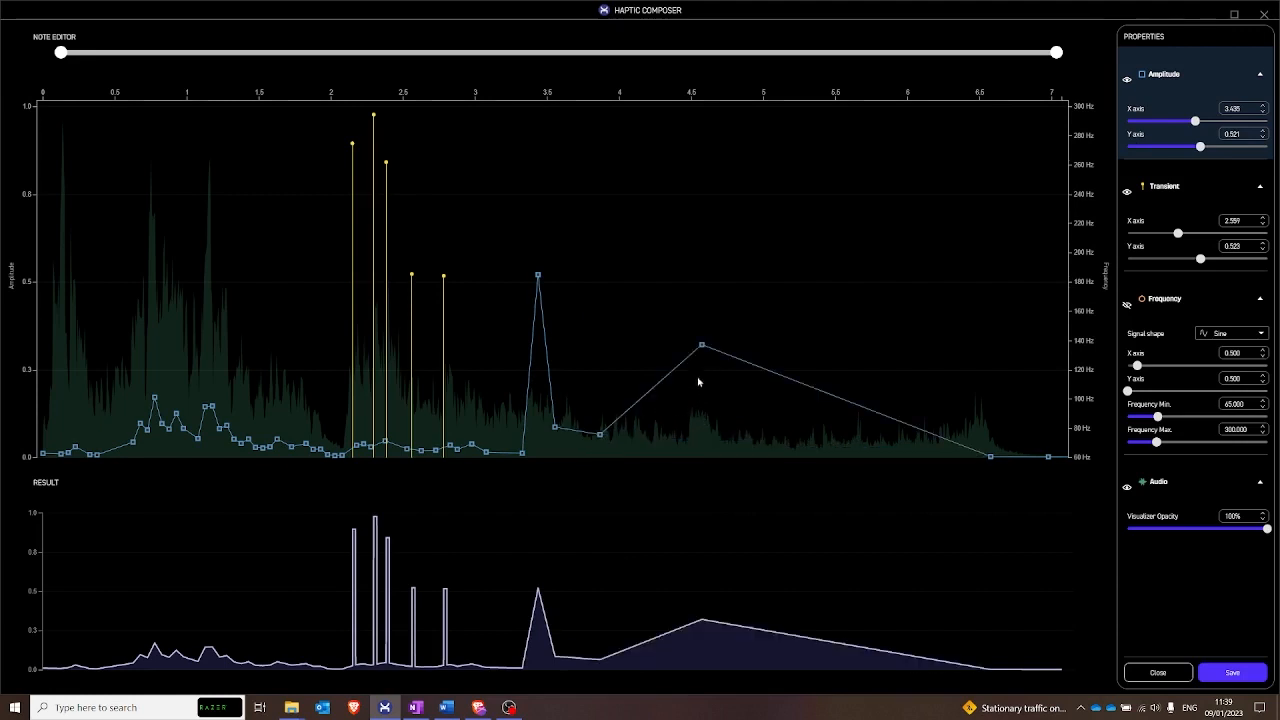
pyautogui.click(659, 439)
pyautogui.click(702, 346)
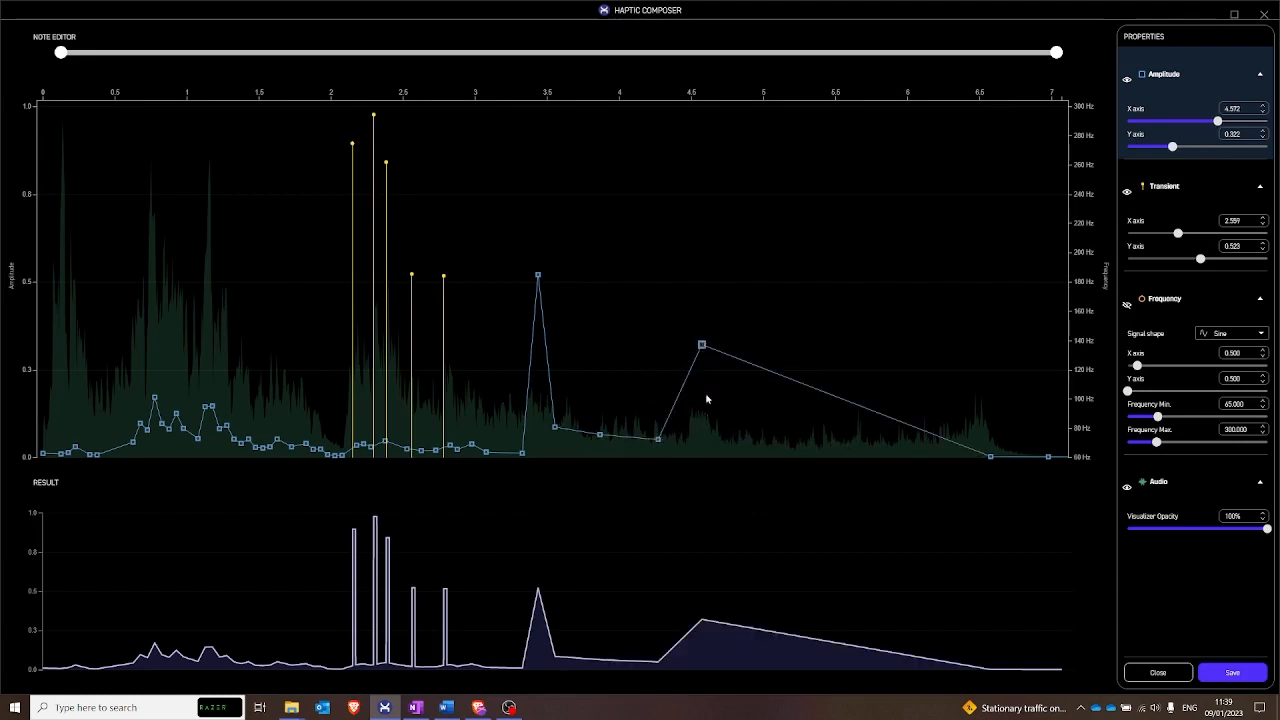
pyautogui.click(737, 442)
# - Add an amplitude peak of about 0.39 near 5.69 s, with points of about 0.05 near 5.55 and 5.73 s
pyautogui.click(842, 439)
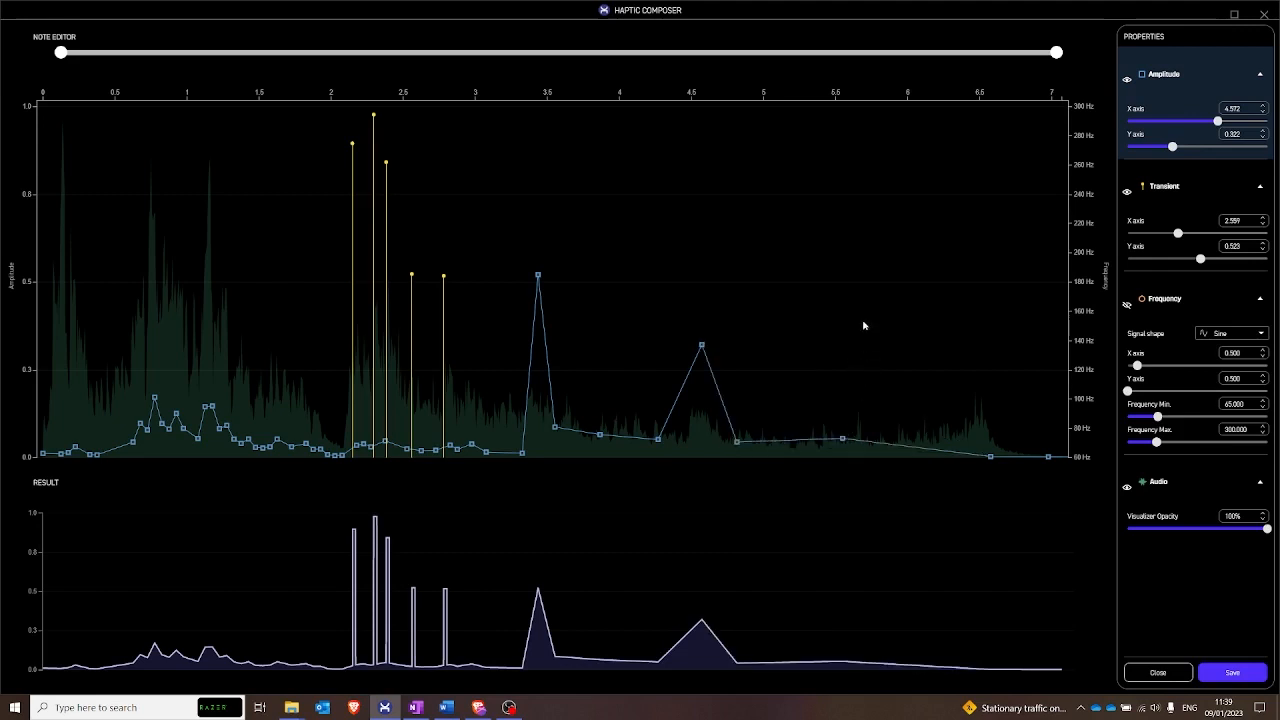
pyautogui.click(862, 319)
pyautogui.click(868, 439)
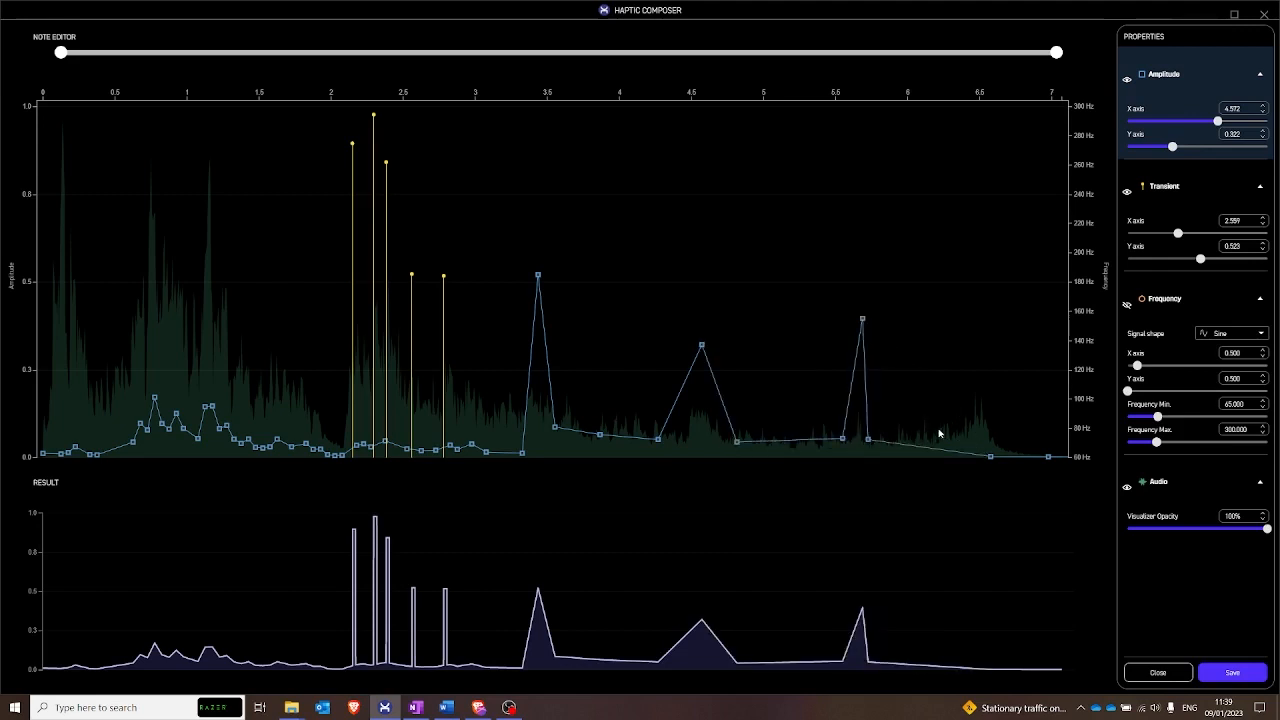
# - Shape a final amplitude peak of about 0.42 near 6.54 s with low points near 6.35 and 6.61 s, moving the following zero point to 6.79 s
pyautogui.click(958, 429)
pyautogui.click(985, 311)
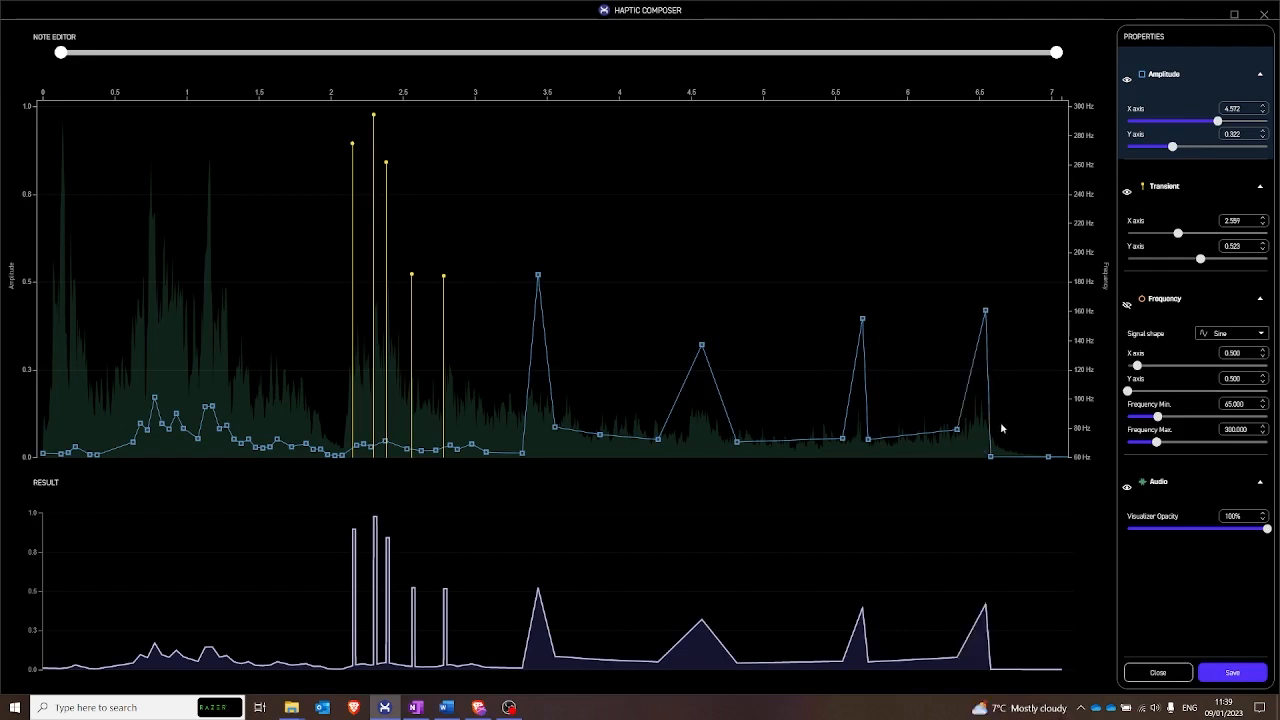
pyautogui.moveTo(991, 457); pyautogui.dragTo(1023, 461)
pyautogui.click(995, 441)
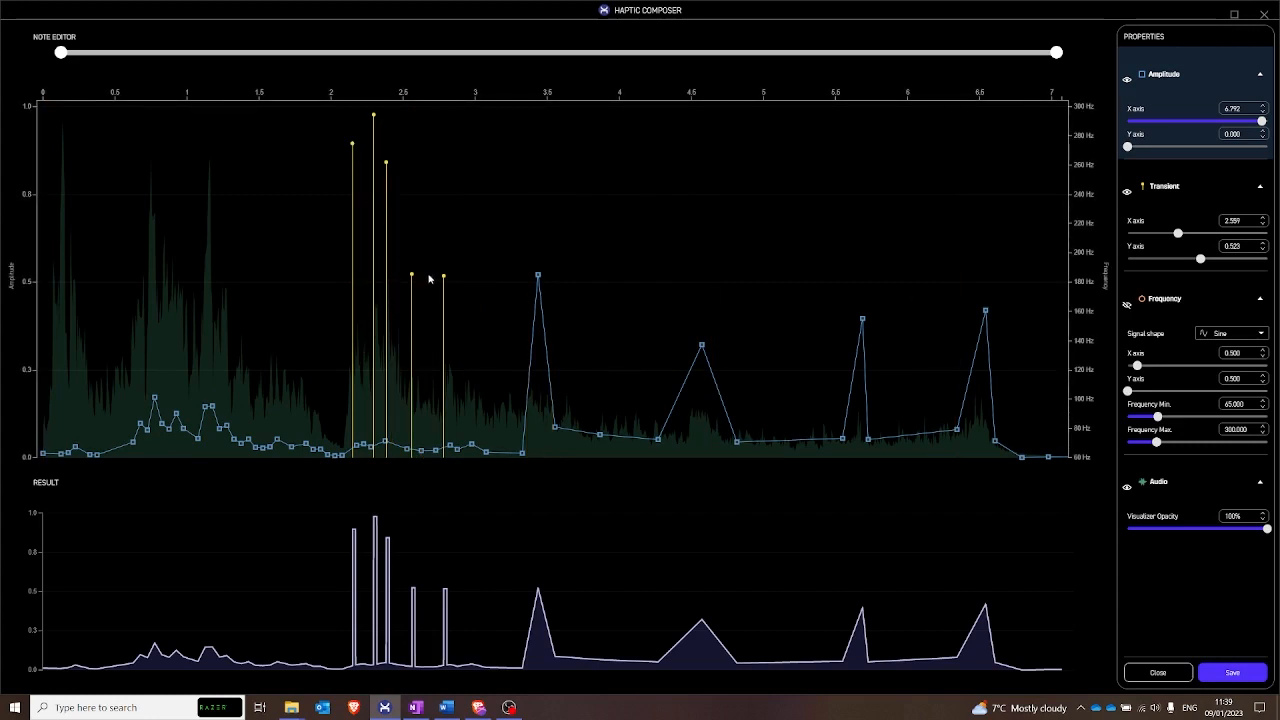
# - Show the frequency curve and set its range from a minimum of 0 to a maximum of about 1160 Hz
pyautogui.click(1127, 306)
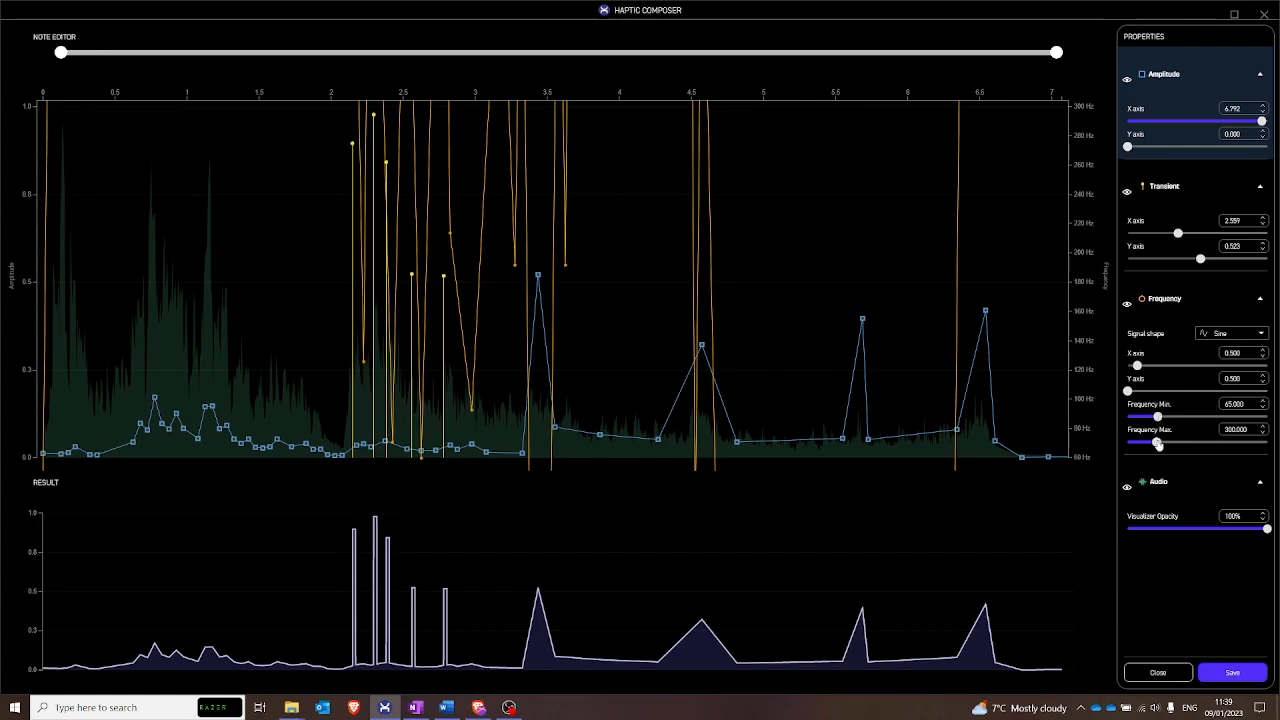
pyautogui.moveTo(1157, 417); pyautogui.dragTo(1127, 423)
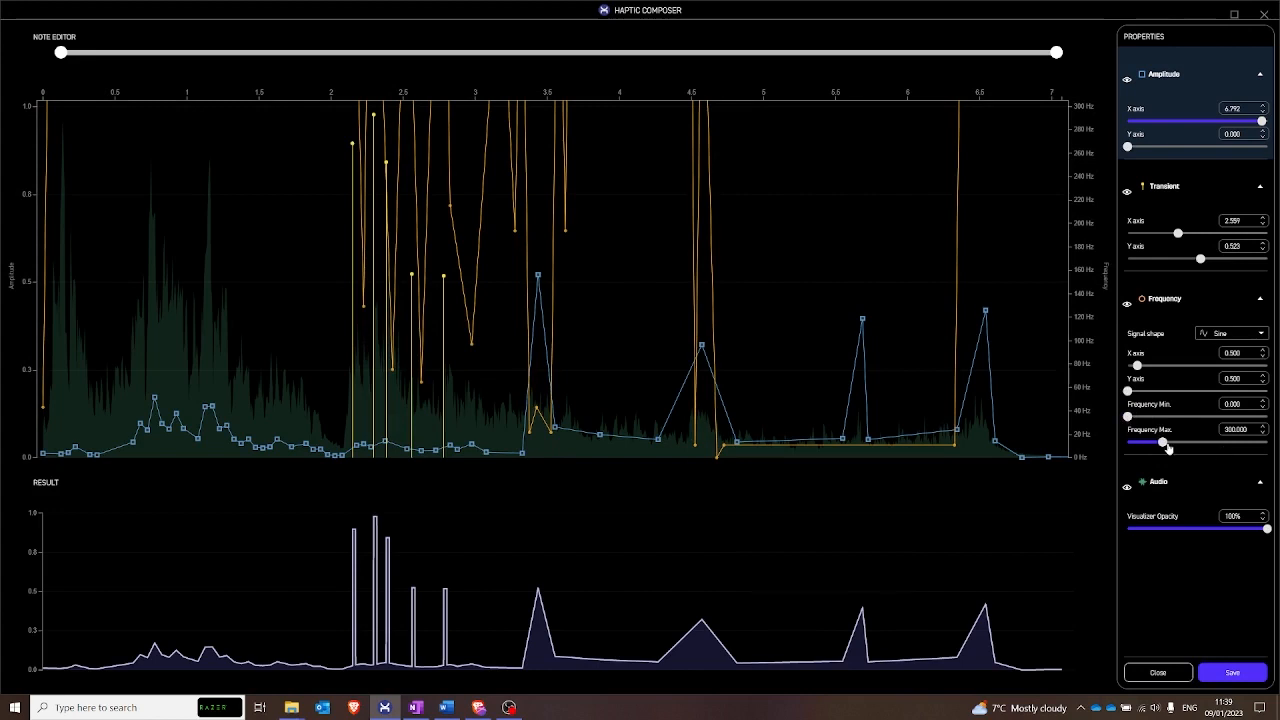
pyautogui.moveTo(1165, 446); pyautogui.dragTo(1266, 446)
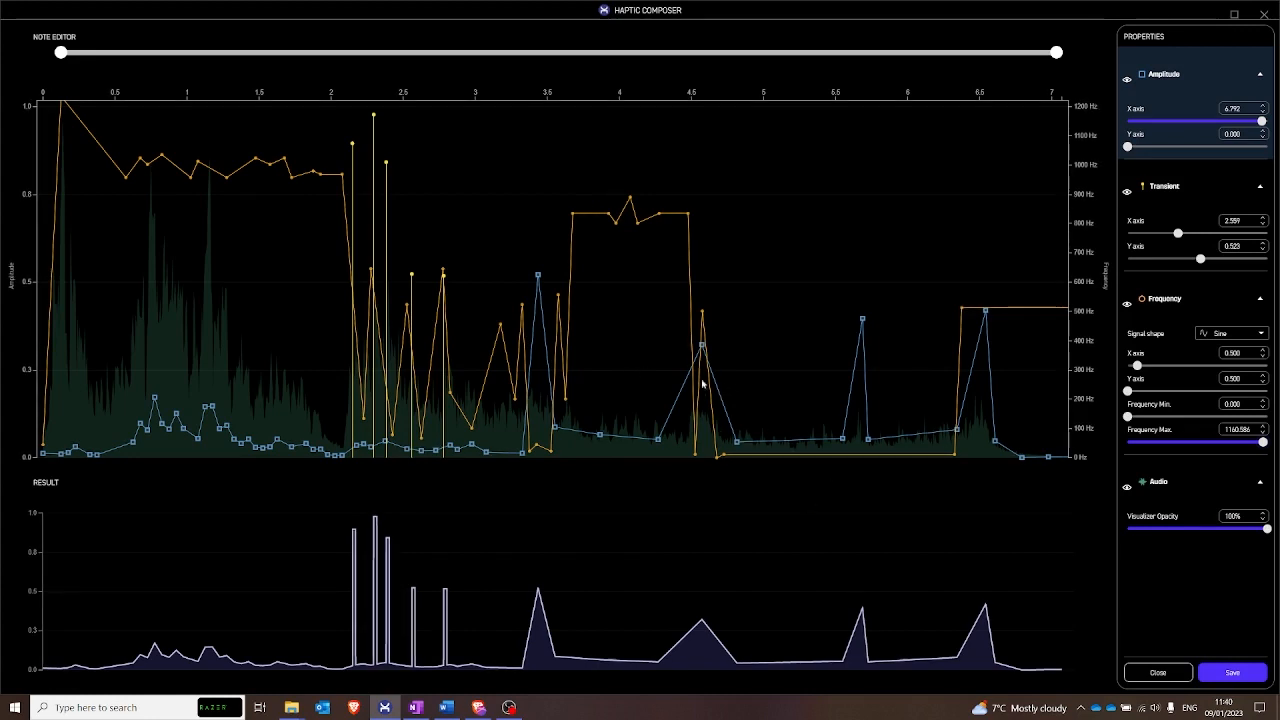
# - Move the low amplitude point before the 4.57 s peak to about 4.46 s and save the note
pyautogui.moveTo(658, 439); pyautogui.dragTo(685, 439)
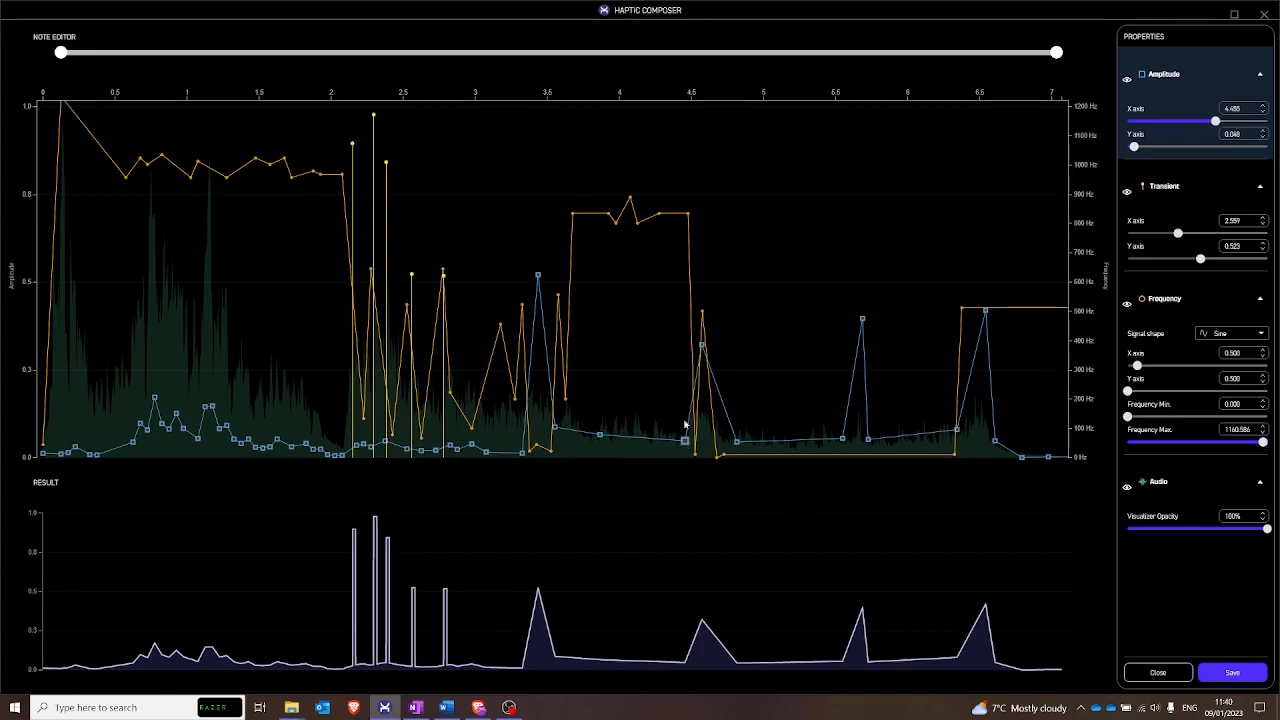
pyautogui.click(1232, 674)
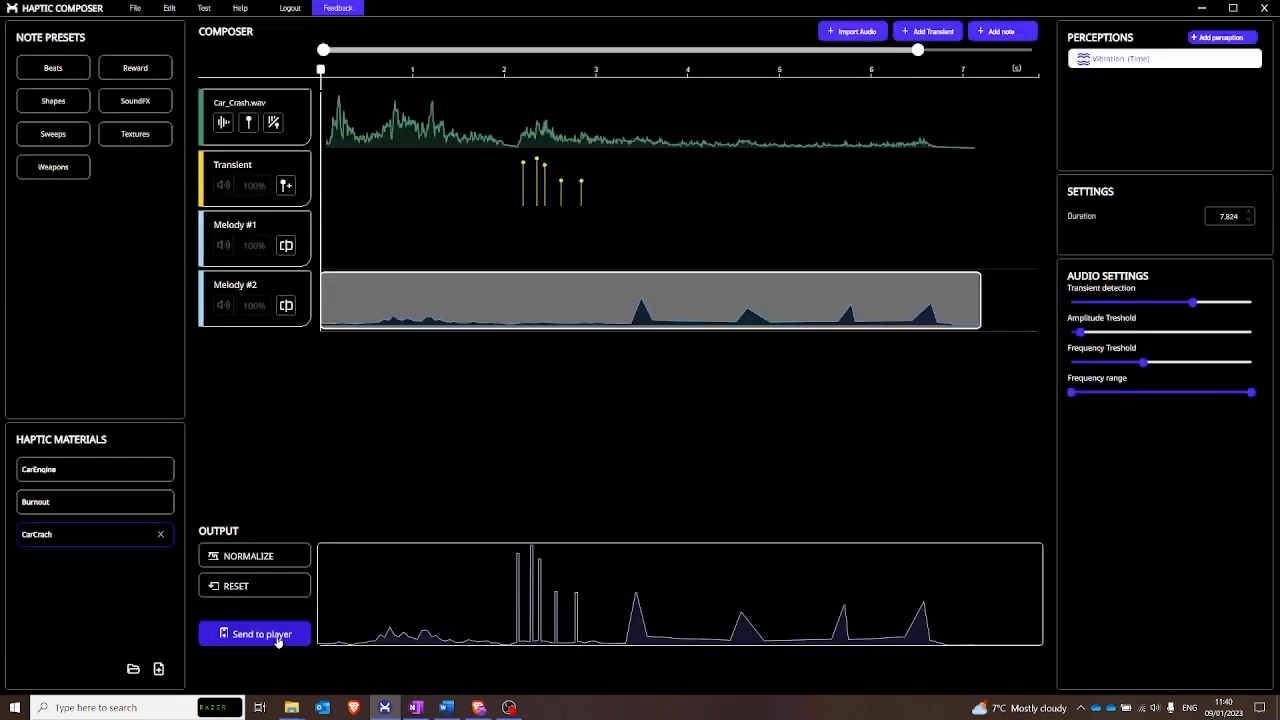
# - Send the CarCrach material to the player, close the confirmation message and deselect the melody note
pyautogui.click(278, 636)
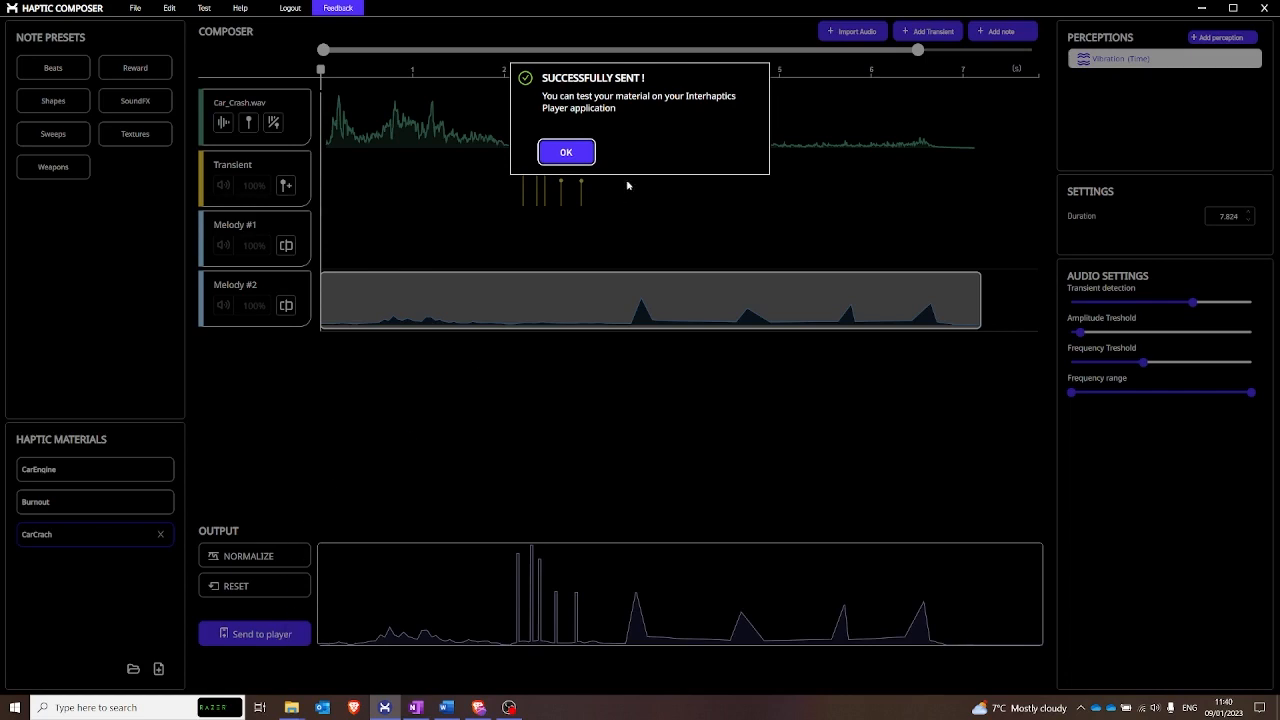
pyautogui.click(563, 152)
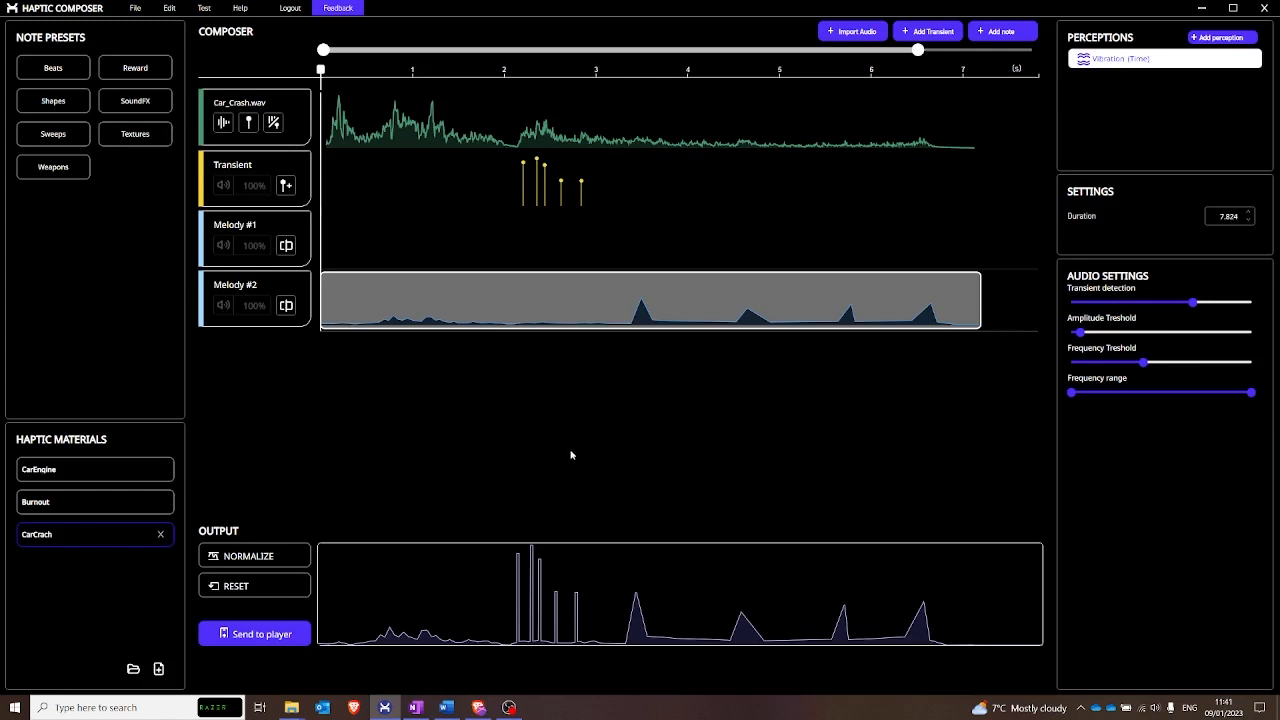
pyautogui.click(449, 255)
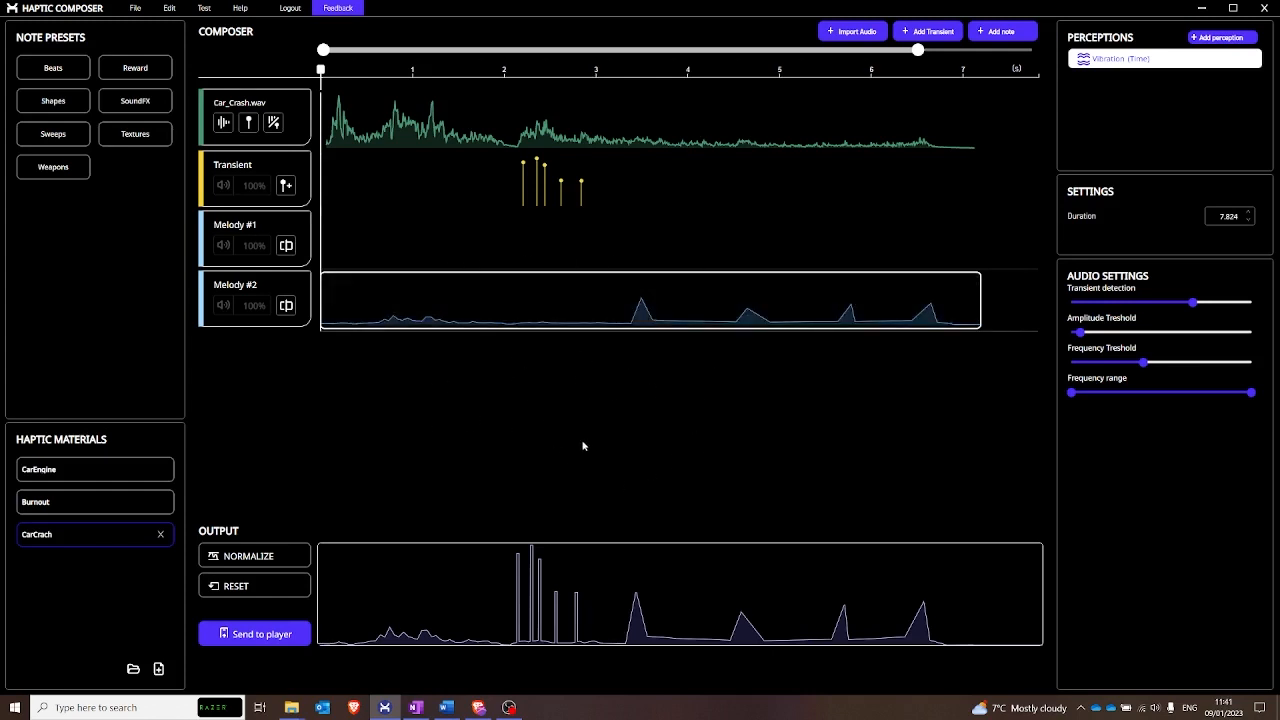